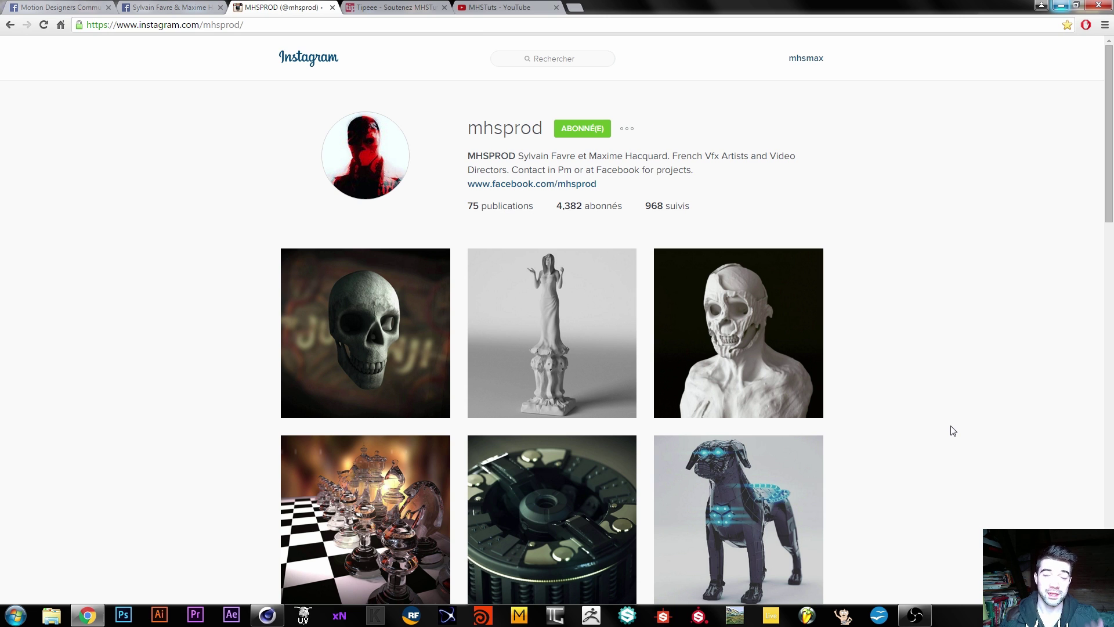
# Step: Look through the 3D renders posted on the mhsprod Instagram profile
pyautogui.scroll(-1, 980, 297)
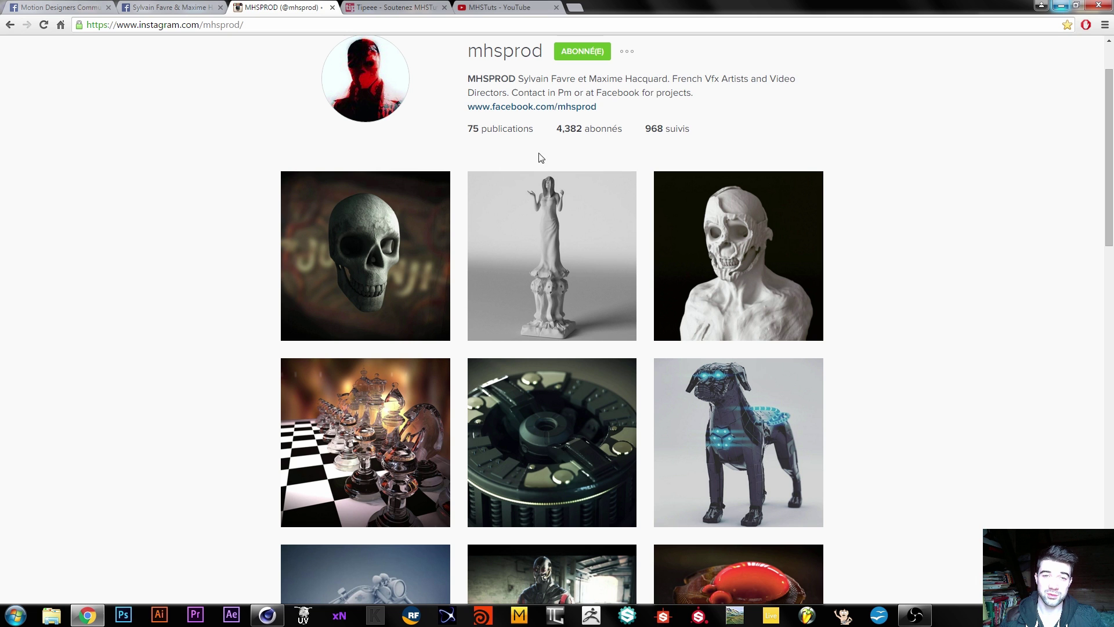
pyautogui.scroll(-1, 141, 349)
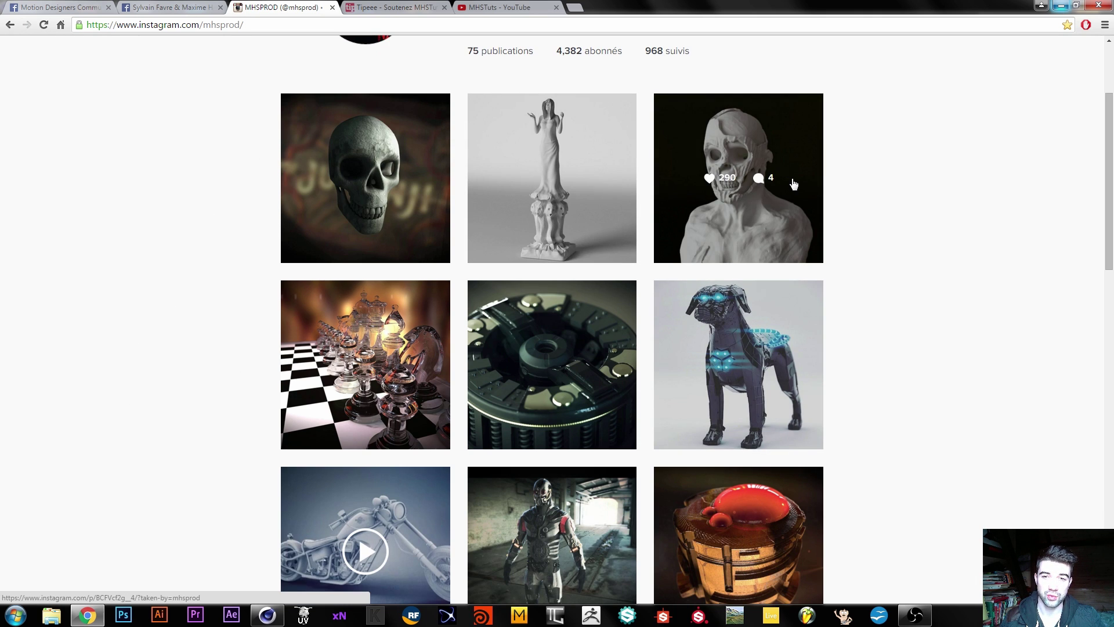
pyautogui.scroll(-1, 754, 346)
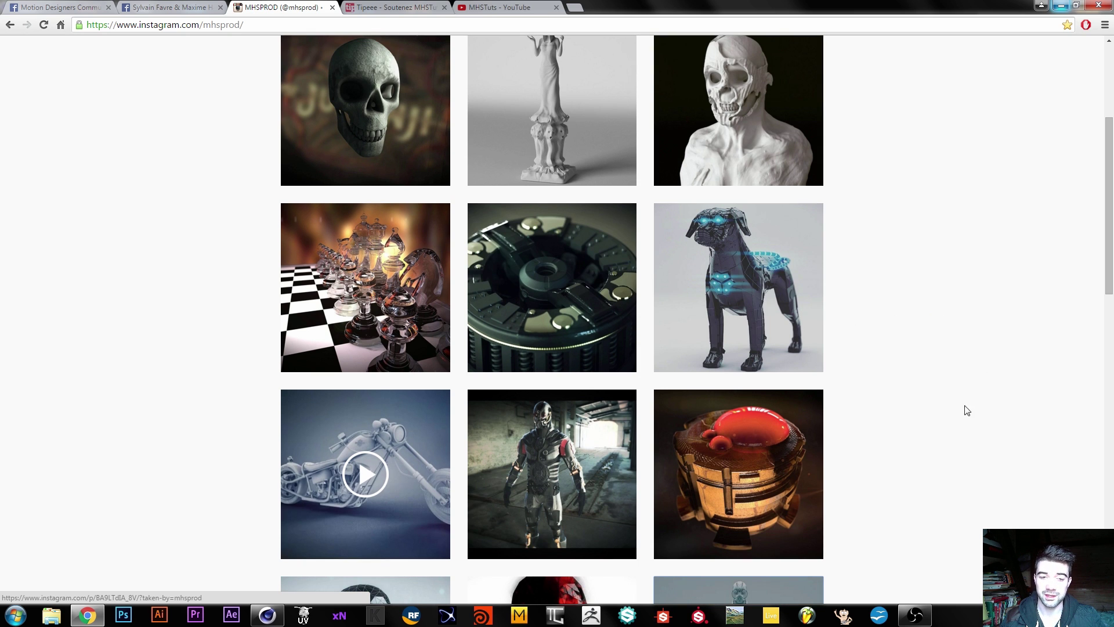
pyautogui.scroll(2, 175, 359)
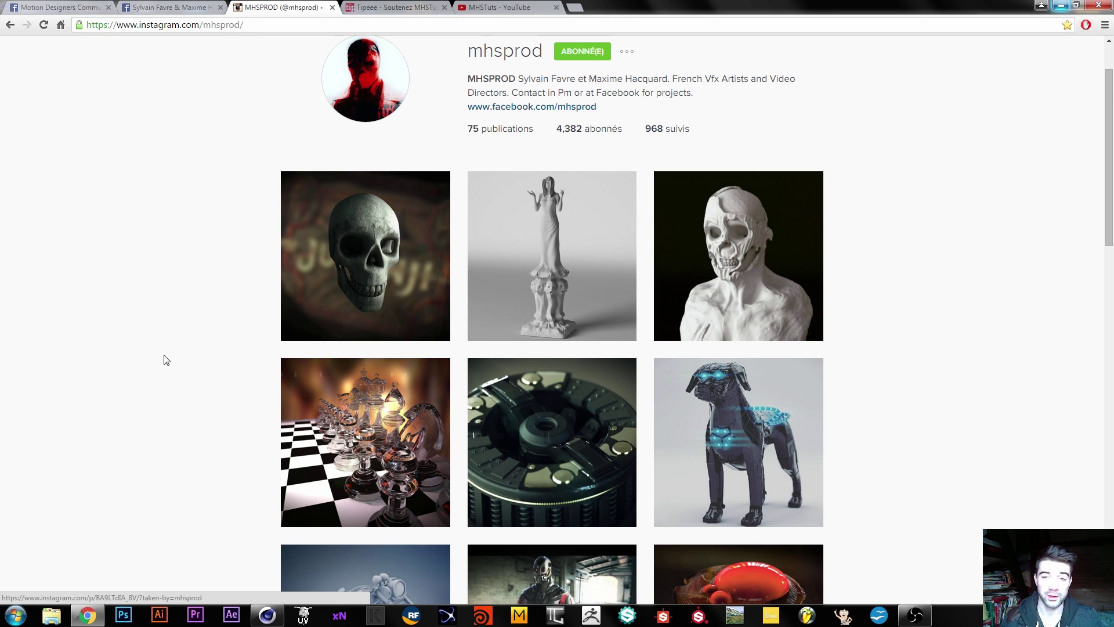
pyautogui.scroll(-1, 165, 360)
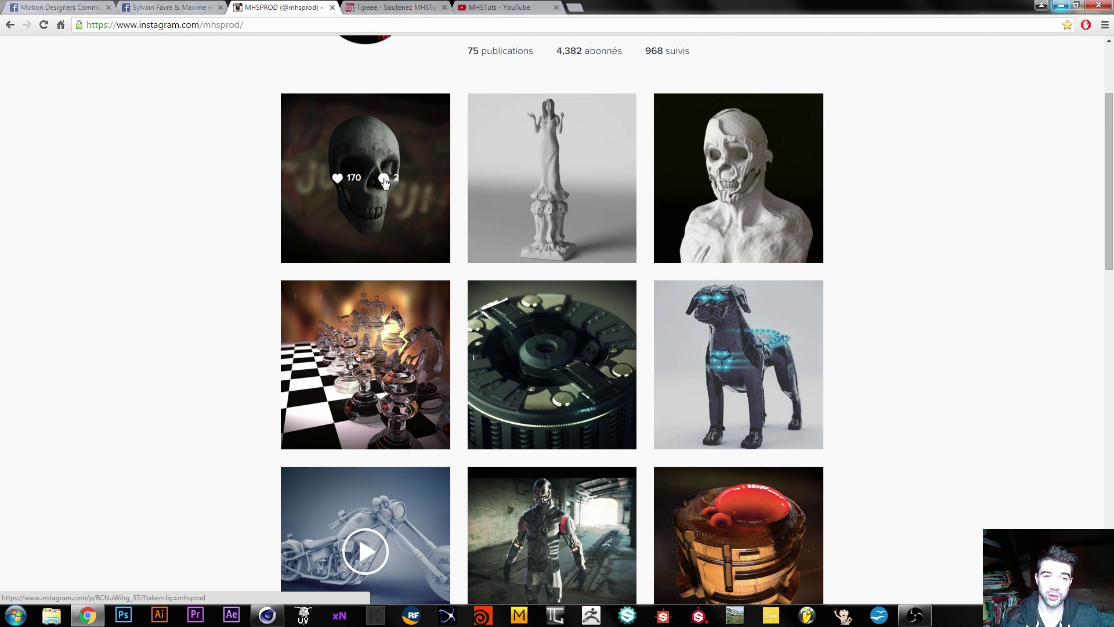
pyautogui.scroll(-2, 139, 334)
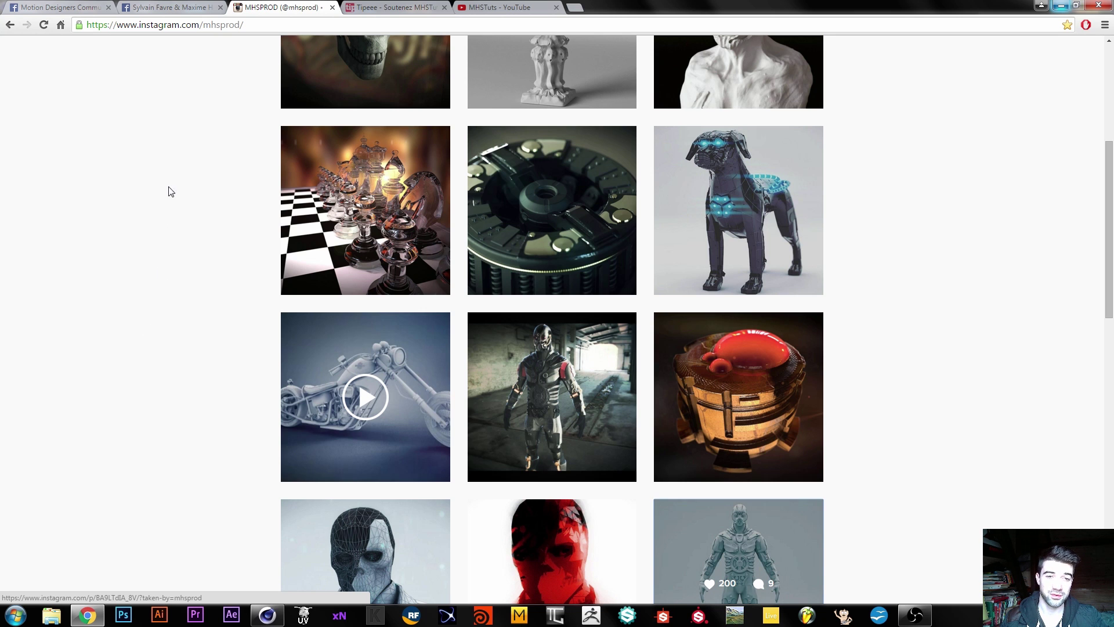
pyautogui.scroll(1, 192, 281)
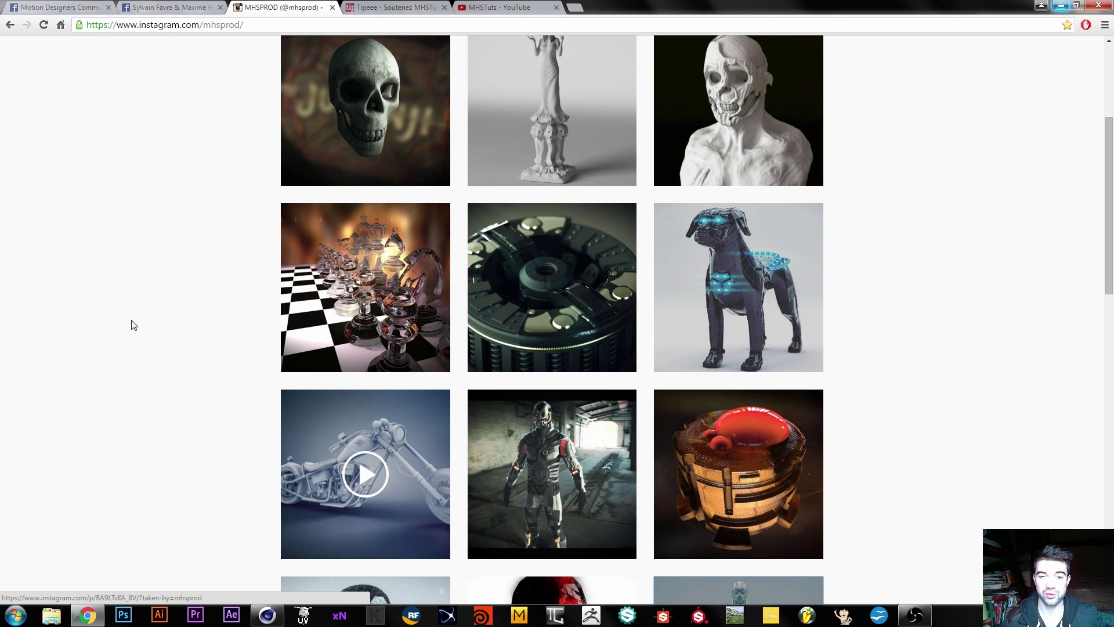
pyautogui.scroll(-1, 133, 321)
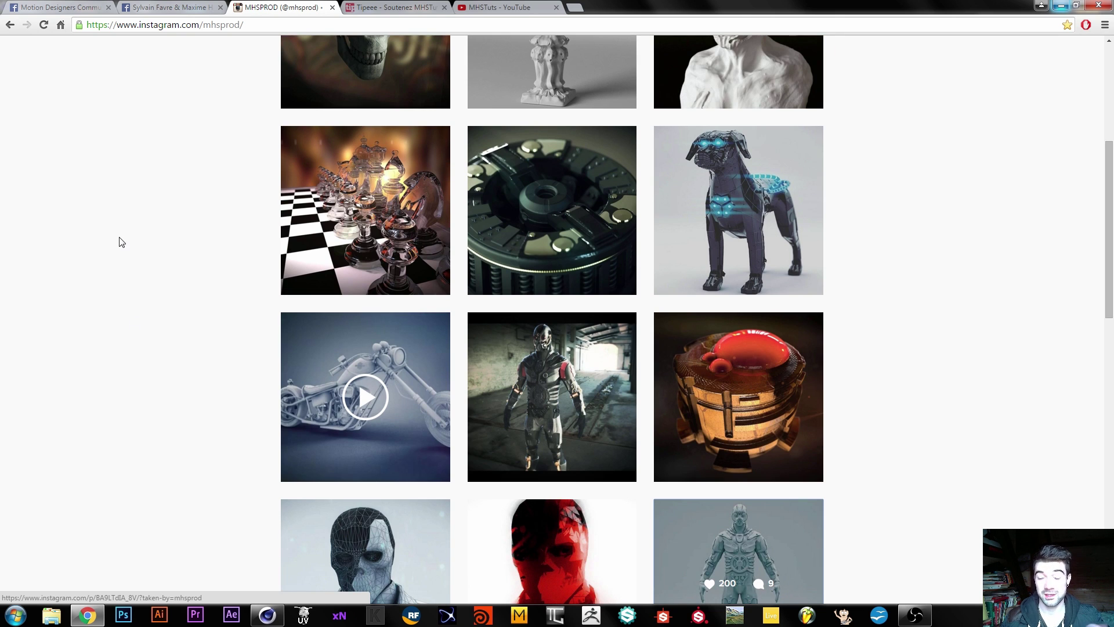
pyautogui.scroll(-2, 894, 400)
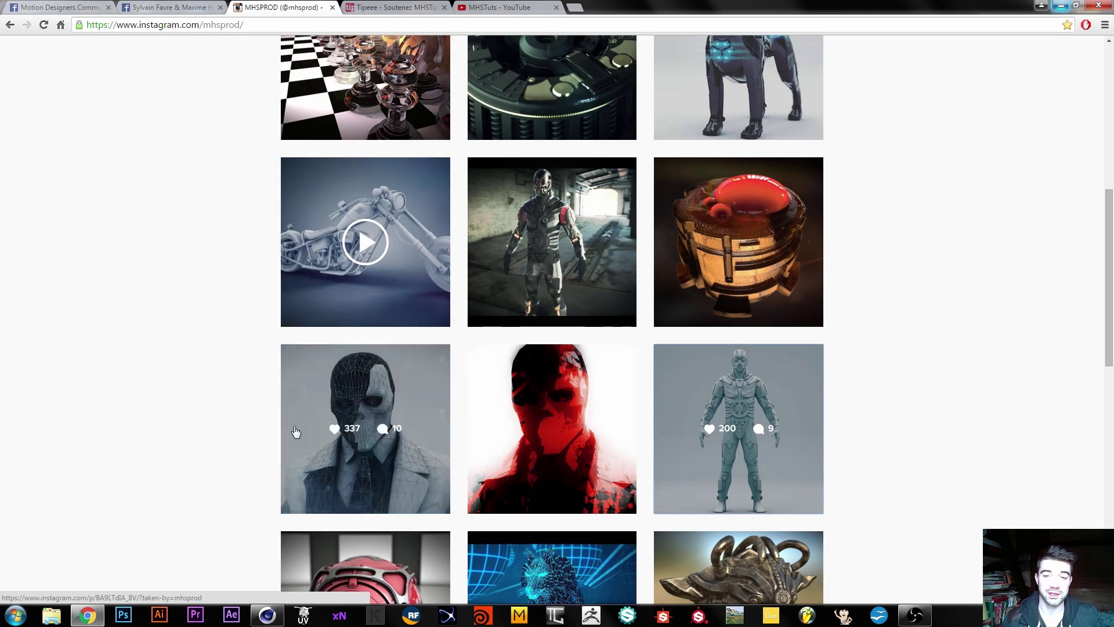
pyautogui.scroll(-3, 145, 317)
pyautogui.scroll(11, 149, 318)
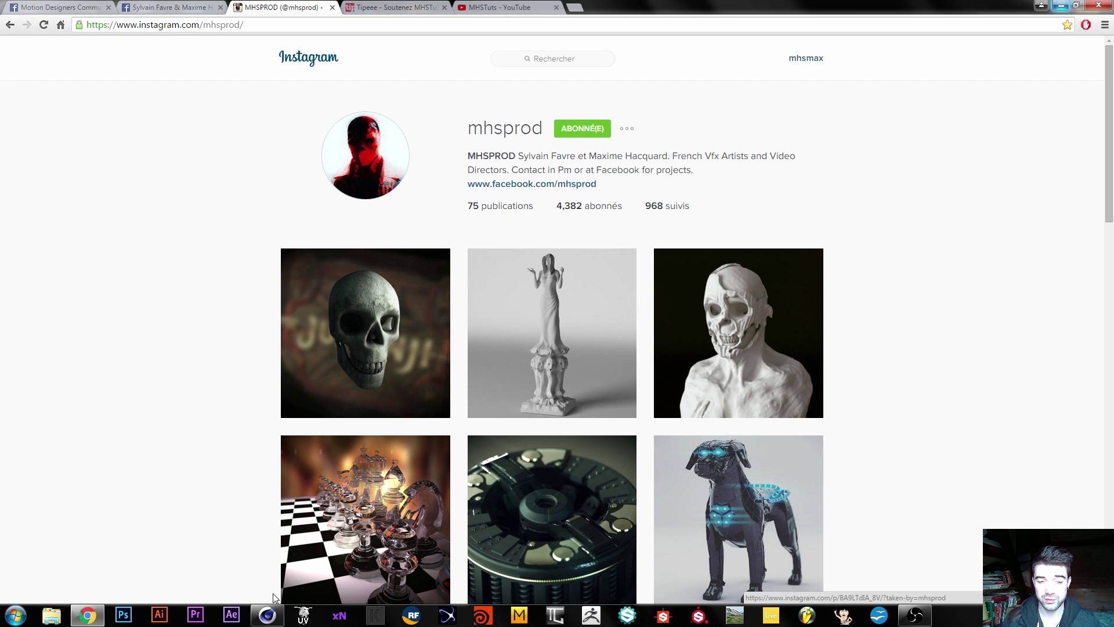
# Step: Switch to Cinema 4D and examine the armoured character from the front and back in the Octane live render
pyautogui.click(267, 615)
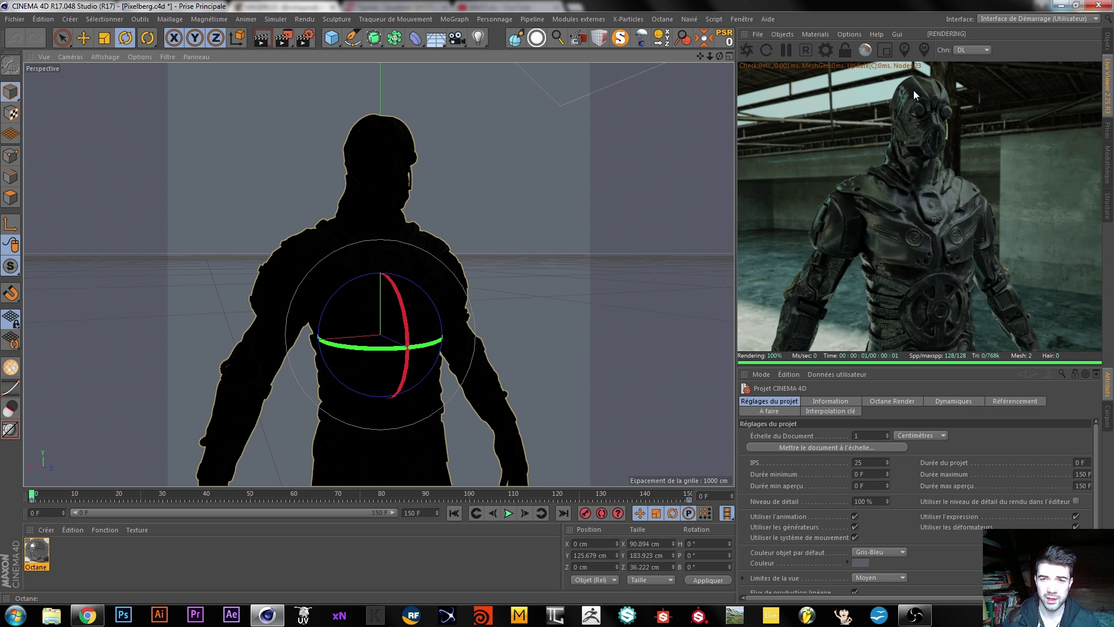
pyautogui.keyDown('alt'); pyautogui.moveTo(413, 397); pyautogui.dragTo(351, 419); pyautogui.keyUp('alt')
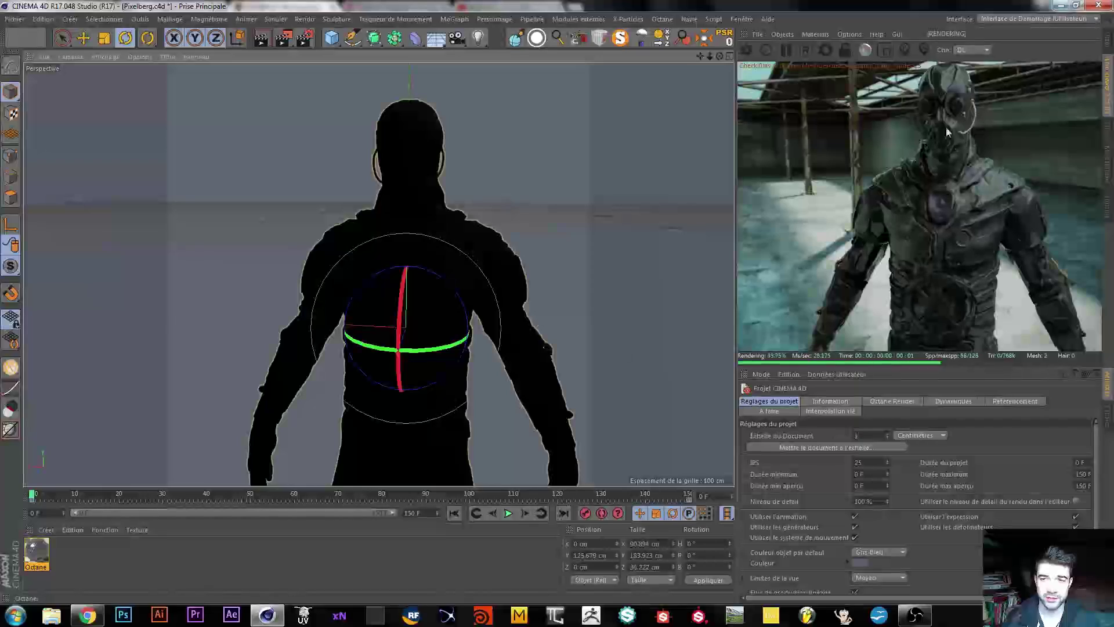
pyautogui.keyDown('alt'); pyautogui.moveTo(430, 322); pyautogui.dragTo(477, 284); pyautogui.keyUp('alt')
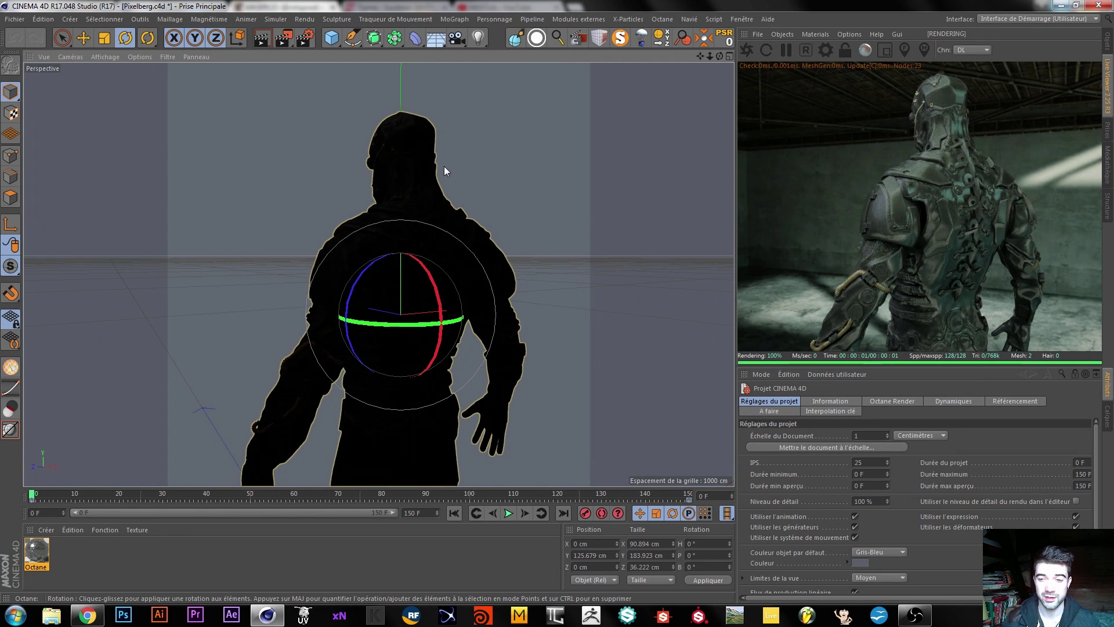
pyautogui.moveTo(491, 271)
pyautogui.keyDown('alt'); pyautogui.mouseDown()
pyautogui.moveTo(415, 271)
pyautogui.moveTo(492, 271)
pyautogui.mouseUp(); pyautogui.keyUp('alt')
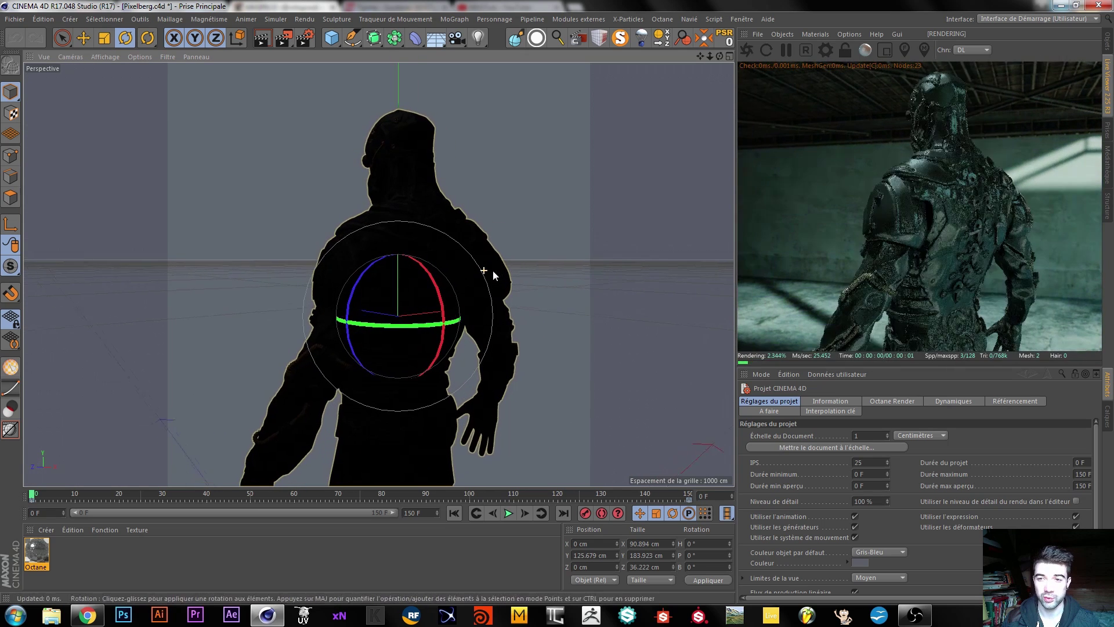
# Step: Load BackLight_4K_3.hdr as the OctaneSky environment image without copying it to the project, and check the character's live render from the front
pyautogui.click(1109, 40)
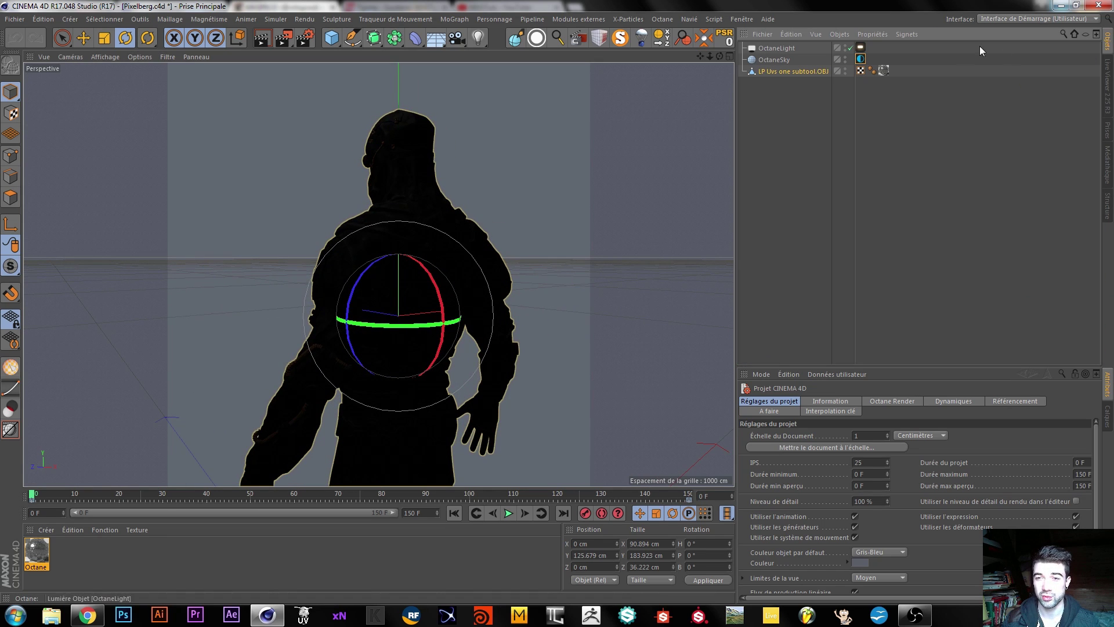
pyautogui.click(860, 60)
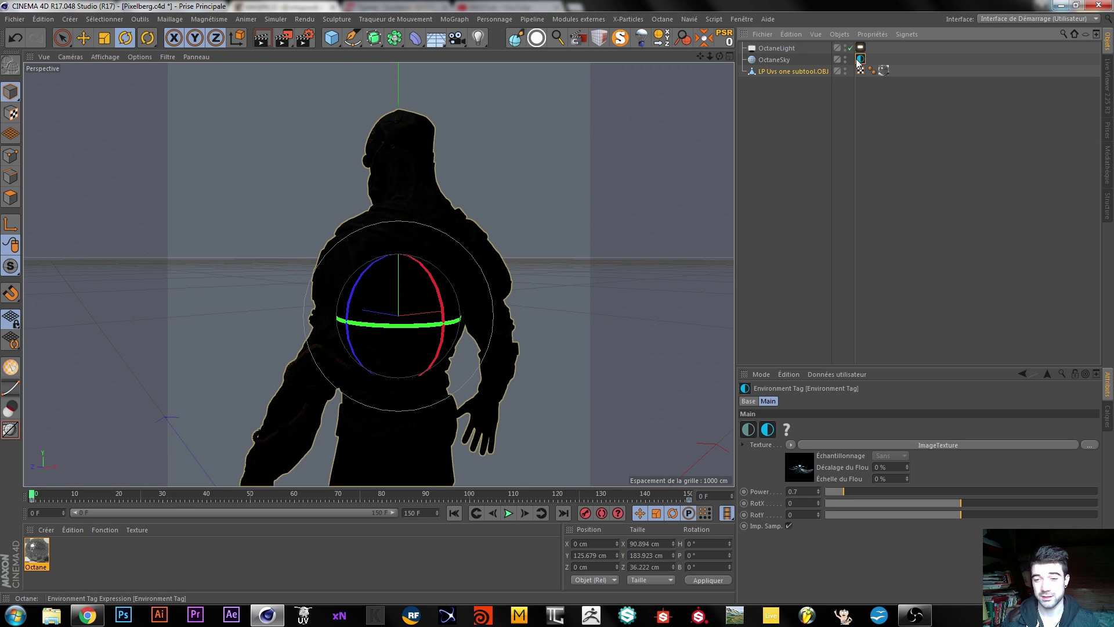
pyautogui.click(934, 444)
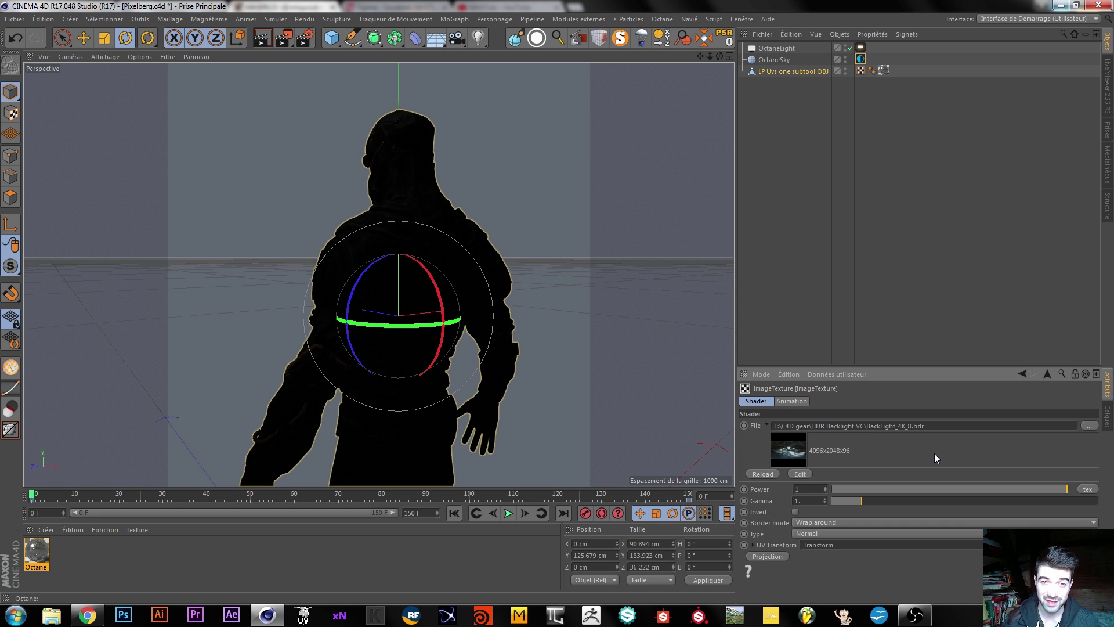
pyautogui.click(1089, 426)
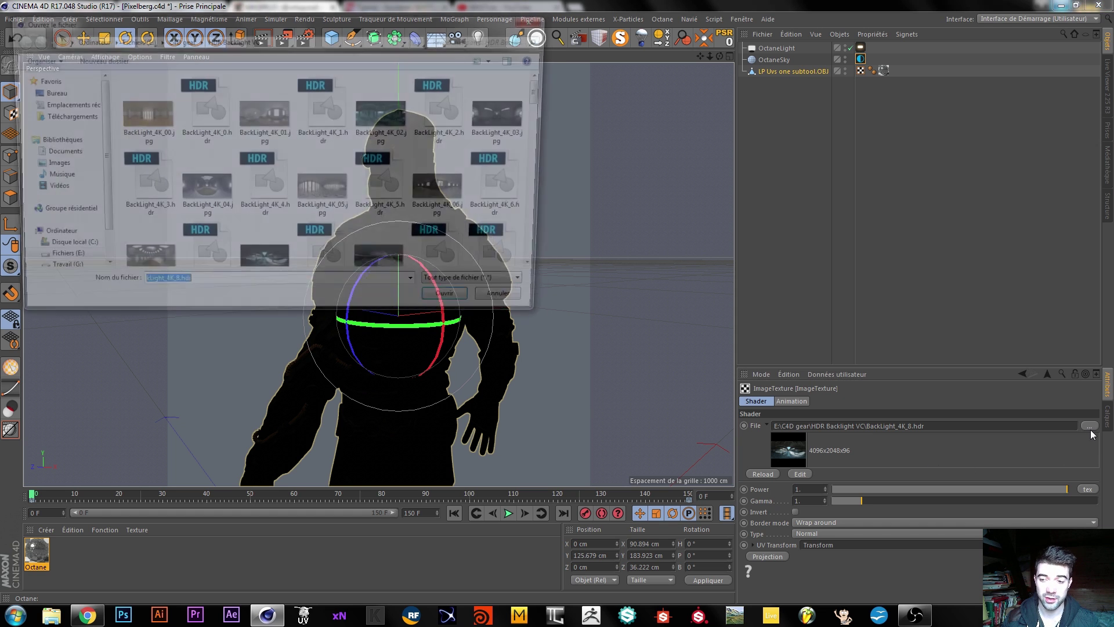
pyautogui.scroll(-1, 548, 101)
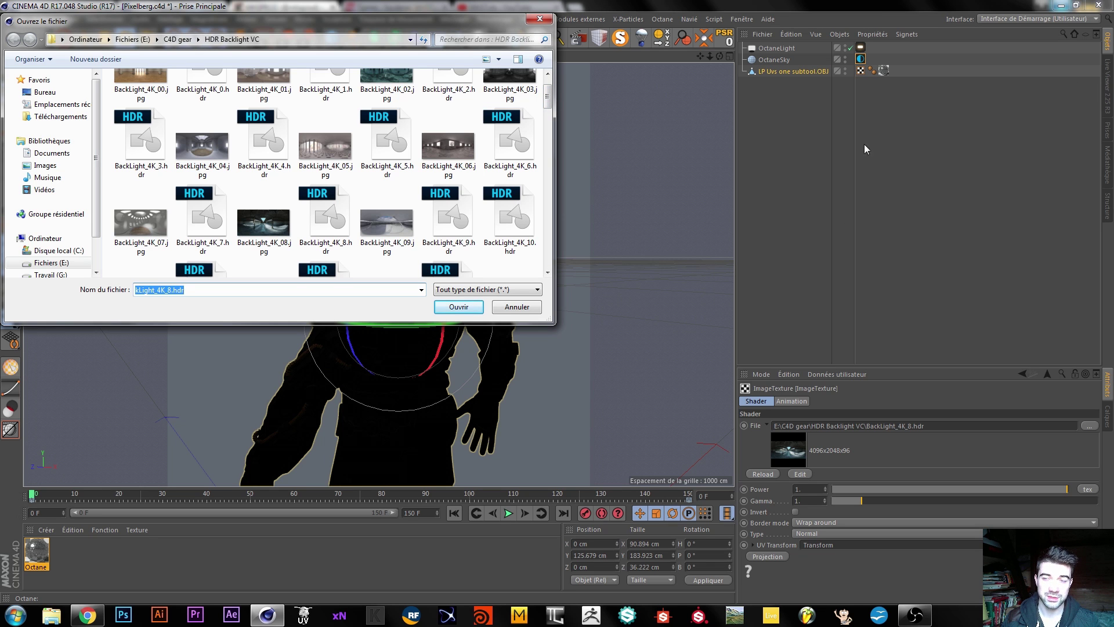
pyautogui.doubleClick(131, 141)
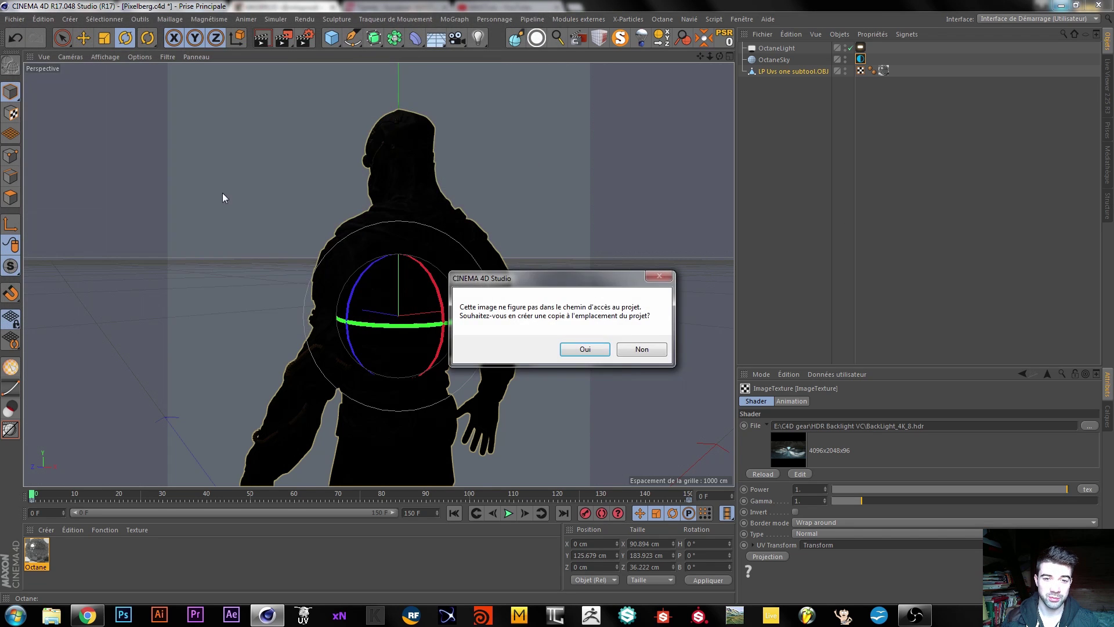
pyautogui.click(656, 354)
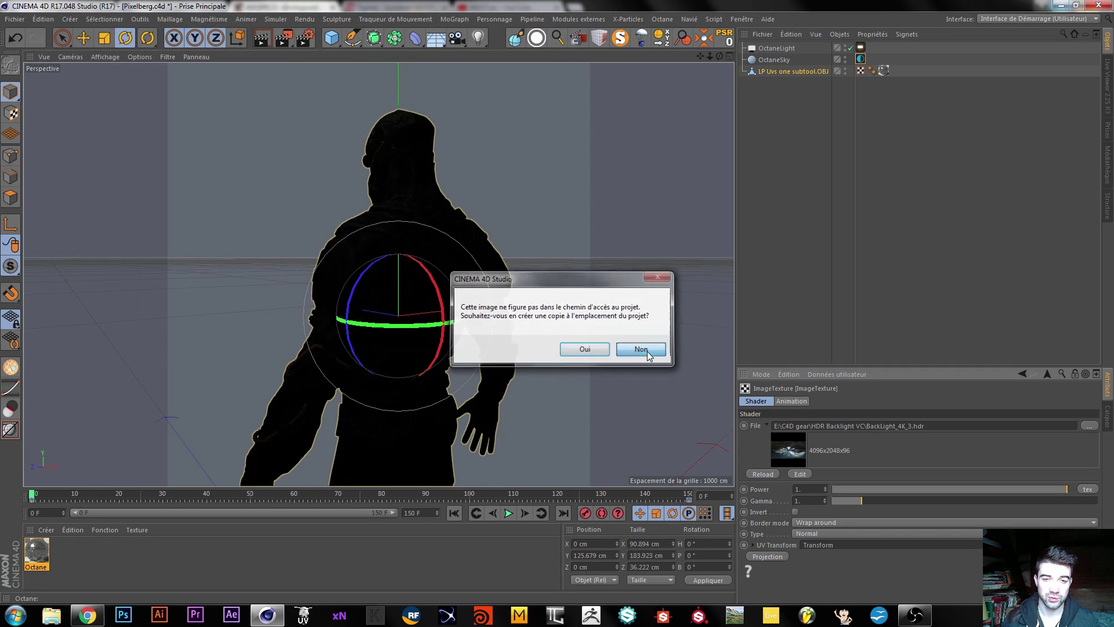
pyautogui.click(1112, 86)
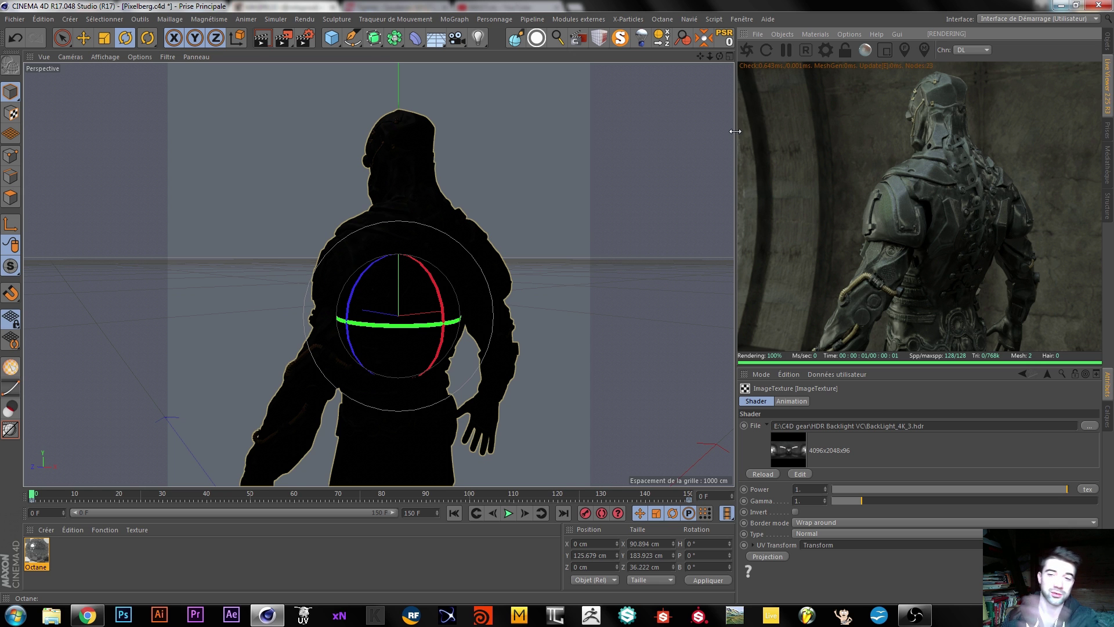
pyautogui.click(1108, 42)
pyautogui.click(1107, 84)
pyautogui.moveTo(306, 291)
pyautogui.keyDown('alt'); pyautogui.mouseDown()
pyautogui.moveTo(436, 273)
pyautogui.moveTo(298, 291)
pyautogui.mouseUp(); pyautogui.keyUp('alt')
pyautogui.keyDown('alt'); pyautogui.moveTo(298, 291); pyautogui.dragTo(440, 303, button='middle'); pyautogui.keyUp('alt')
pyautogui.keyDown('alt'); pyautogui.moveTo(417, 299); pyautogui.dragTo(355, 330); pyautogui.keyUp('alt')
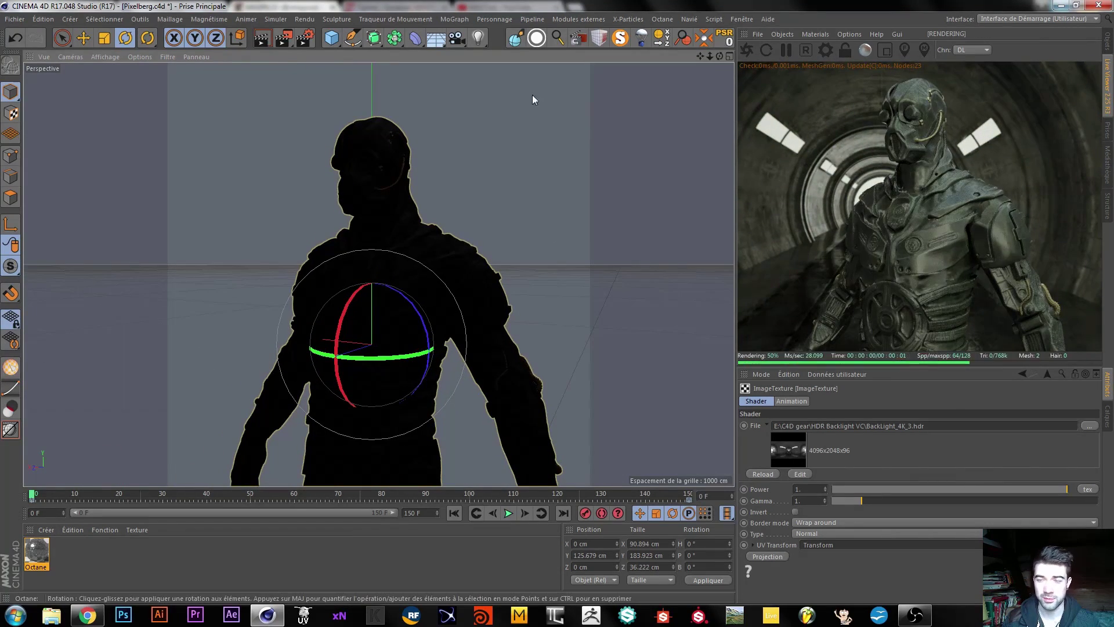
# Step: Replace the OctaneSky environment image with BackLight_4K_13.hdr without copying it to the project, and check the live render
pyautogui.click(1108, 45)
pyautogui.click(860, 58)
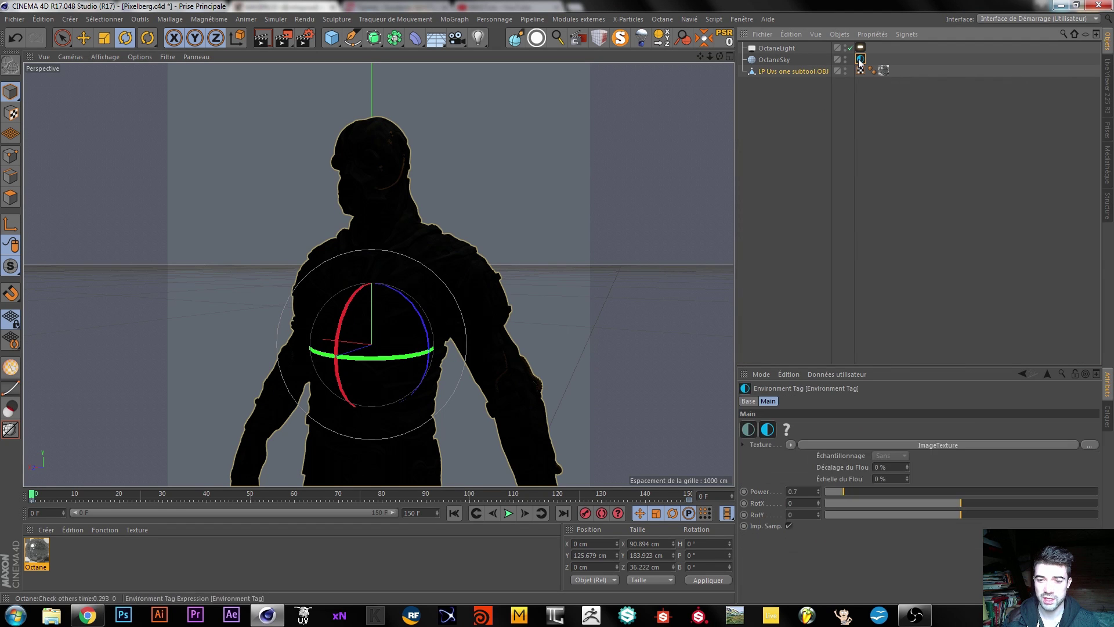
pyautogui.click(923, 446)
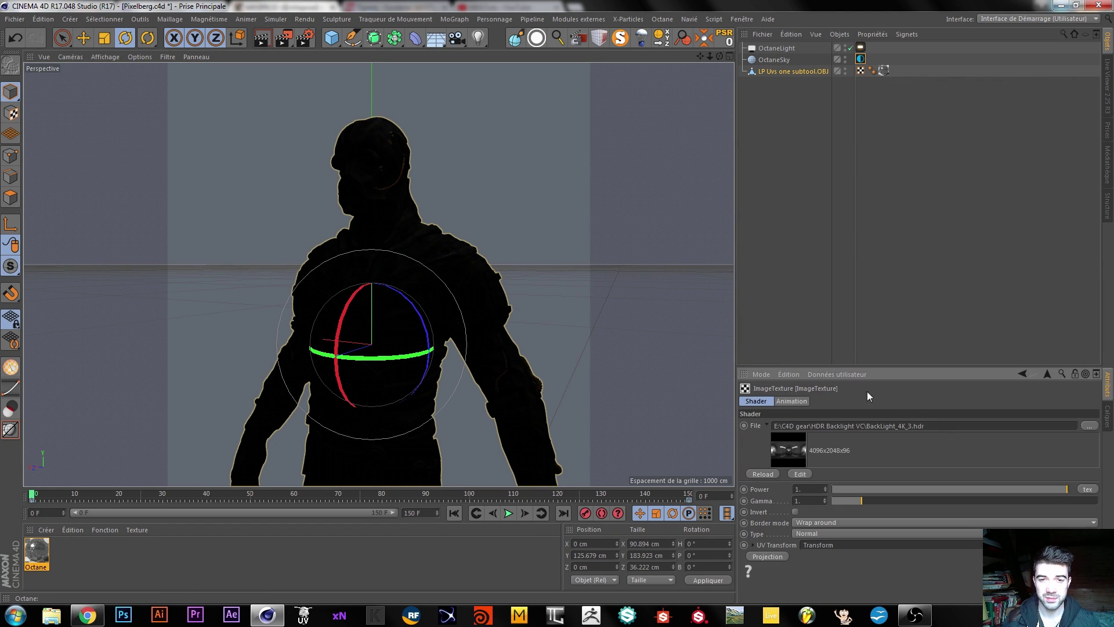
pyautogui.click(1089, 426)
pyautogui.scroll(-3, 548, 125)
pyautogui.doubleClick(449, 111)
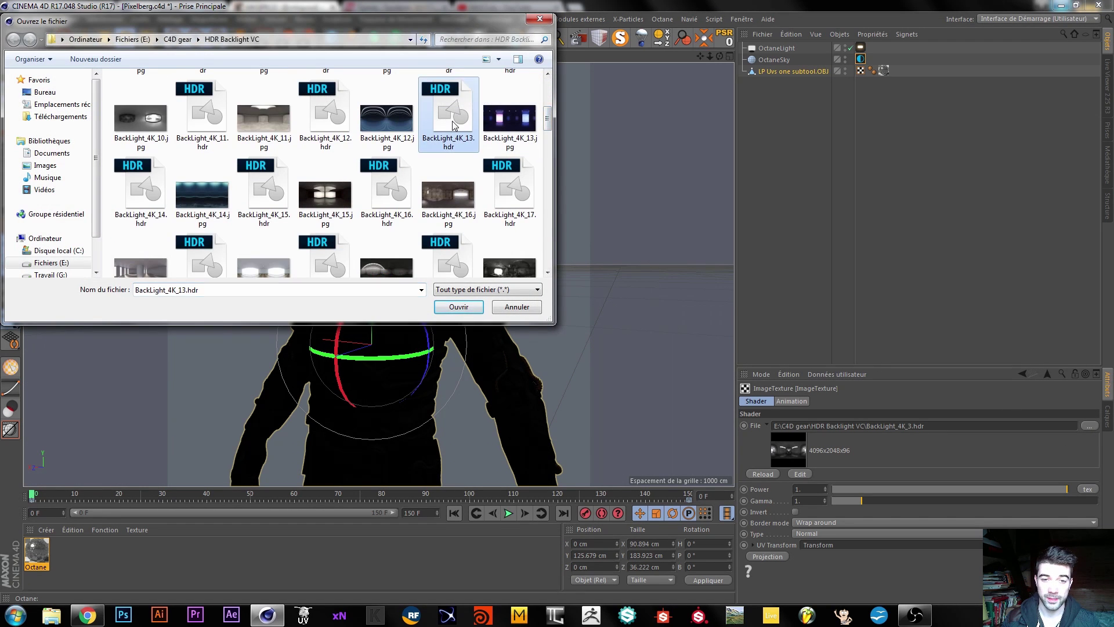
pyautogui.click(641, 347)
pyautogui.click(1107, 97)
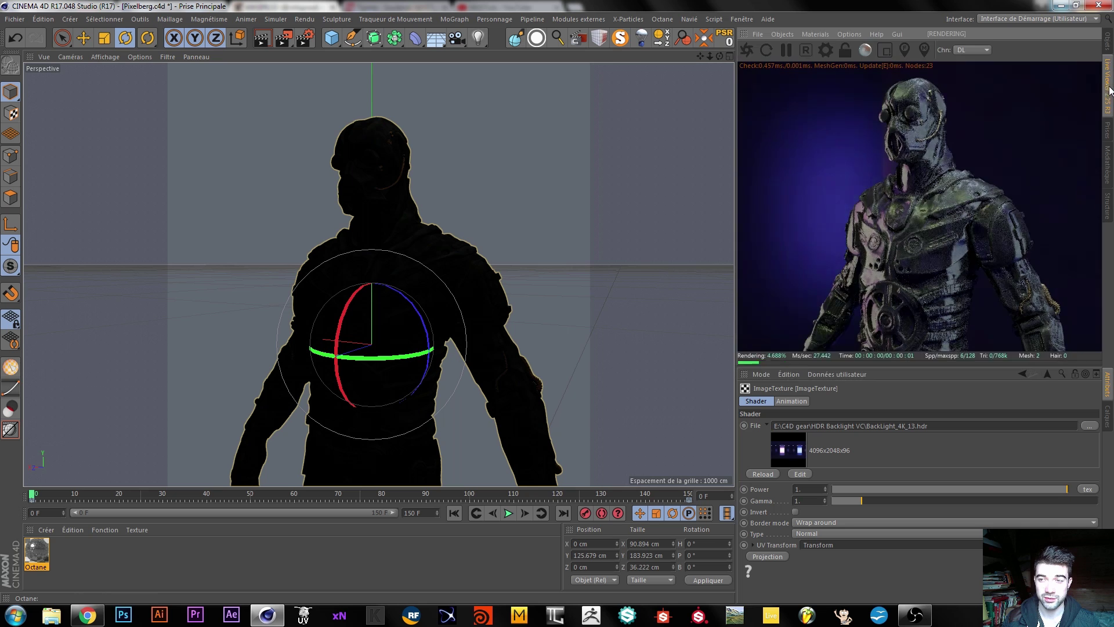
pyautogui.moveTo(368, 246)
pyautogui.keyDown('alt'); pyautogui.mouseDown()
pyautogui.moveTo(433, 275)
pyautogui.moveTo(500, 285)
pyautogui.moveTo(354, 263)
pyautogui.mouseUp(); pyautogui.keyUp('alt')
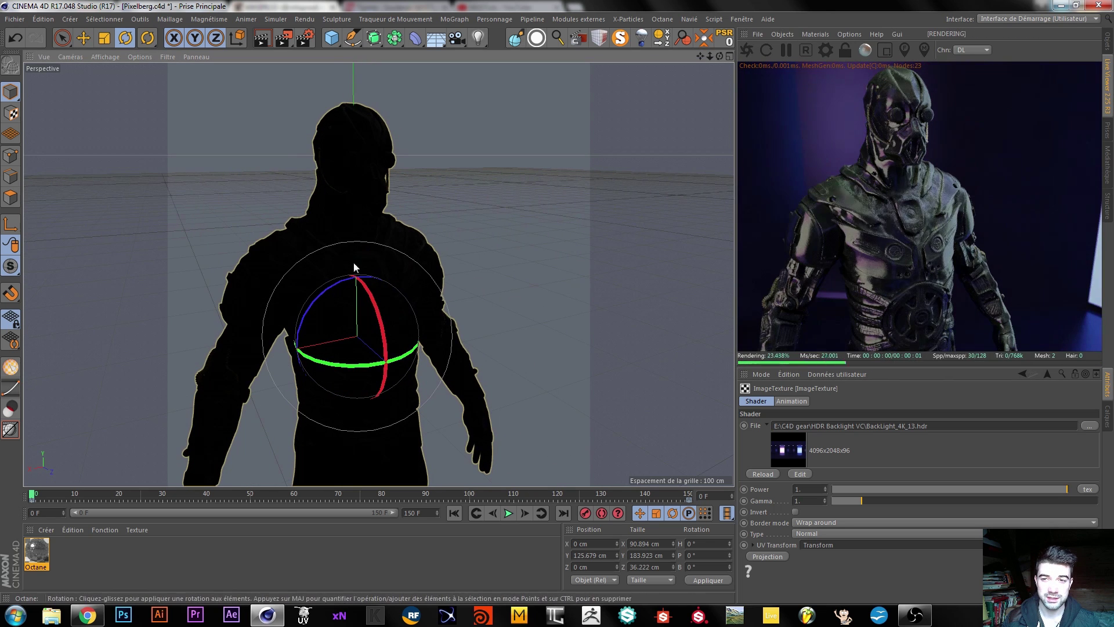
# Step: Test the OctaneLight tag's power at about 538 in the live render, and settle on about 4.4
pyautogui.click(1106, 43)
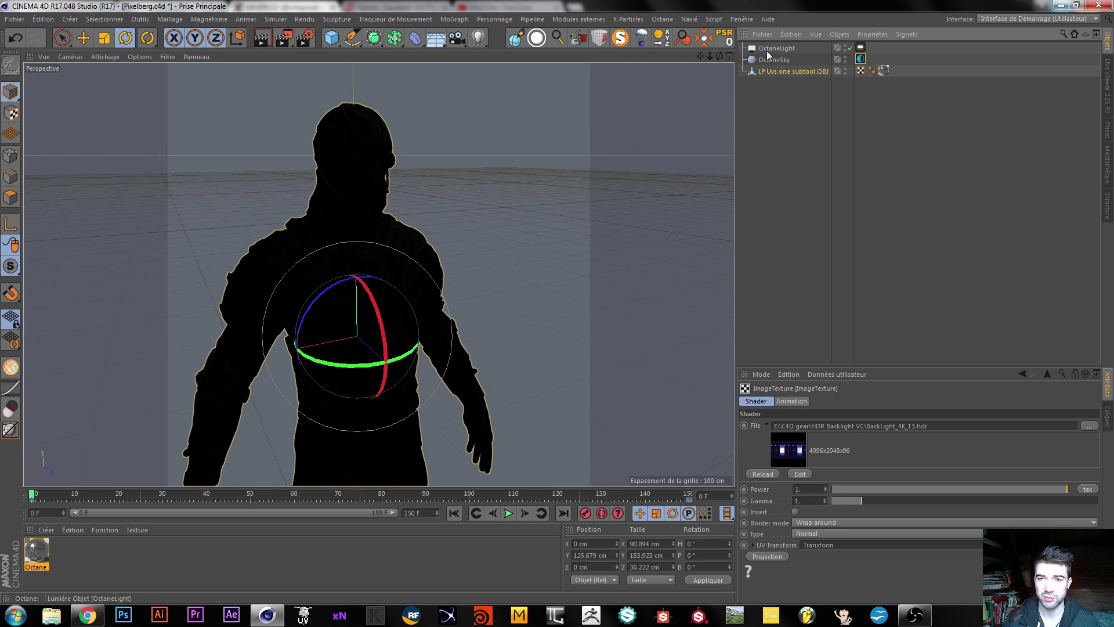
pyautogui.click(767, 51)
pyautogui.click(1107, 87)
pyautogui.moveTo(904, 211); pyautogui.dragTo(911, 218, button='middle')
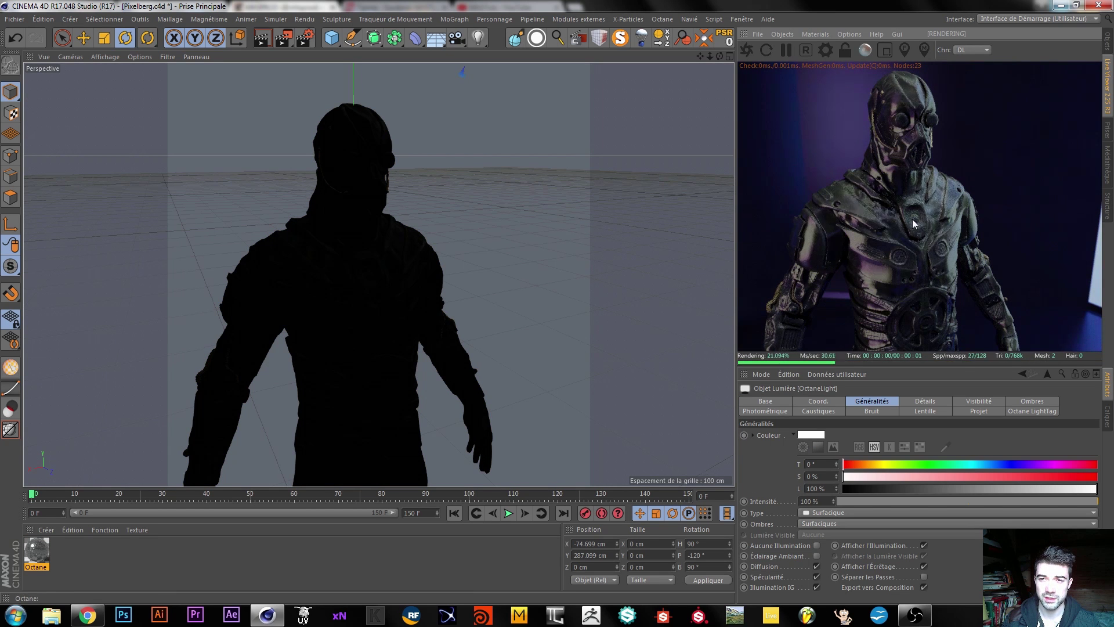
pyautogui.click(1108, 417)
pyautogui.click(1106, 389)
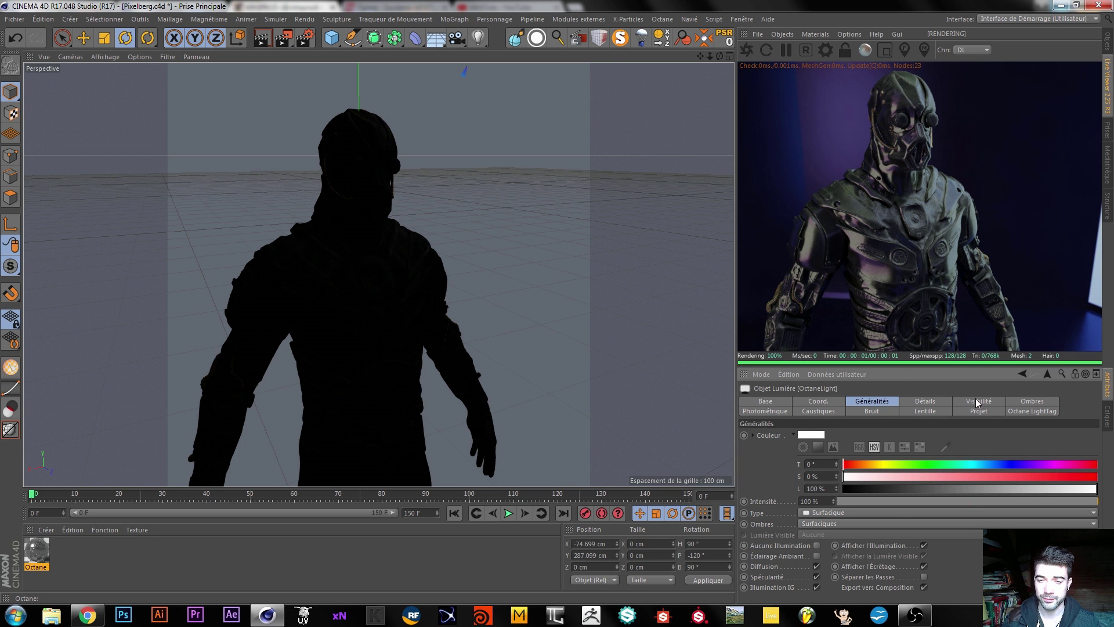
pyautogui.click(1107, 41)
pyautogui.click(860, 47)
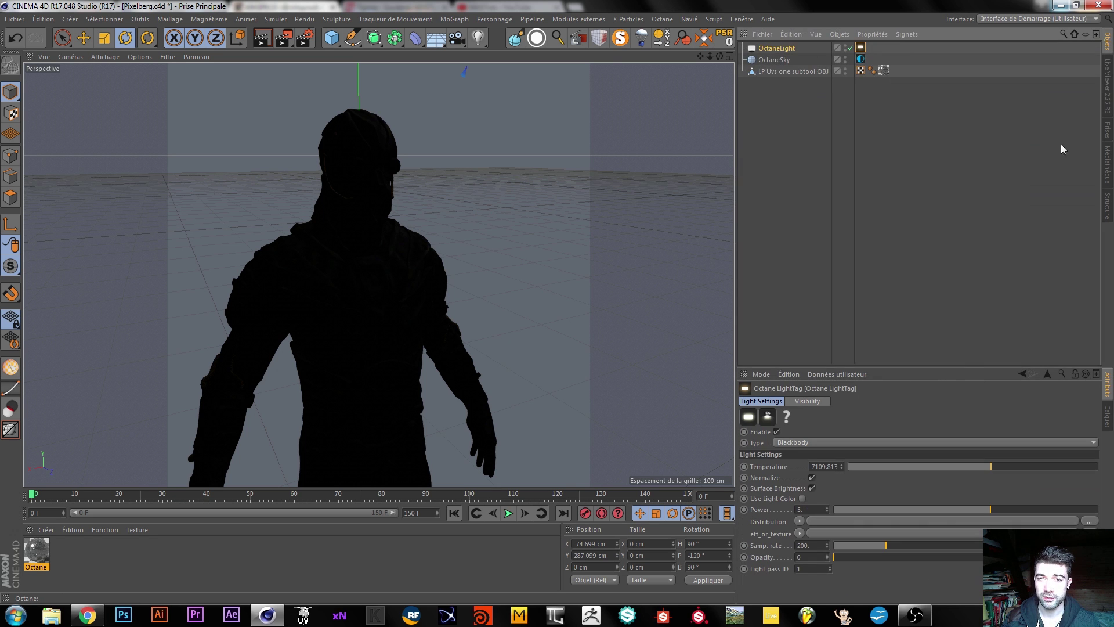
pyautogui.click(1106, 113)
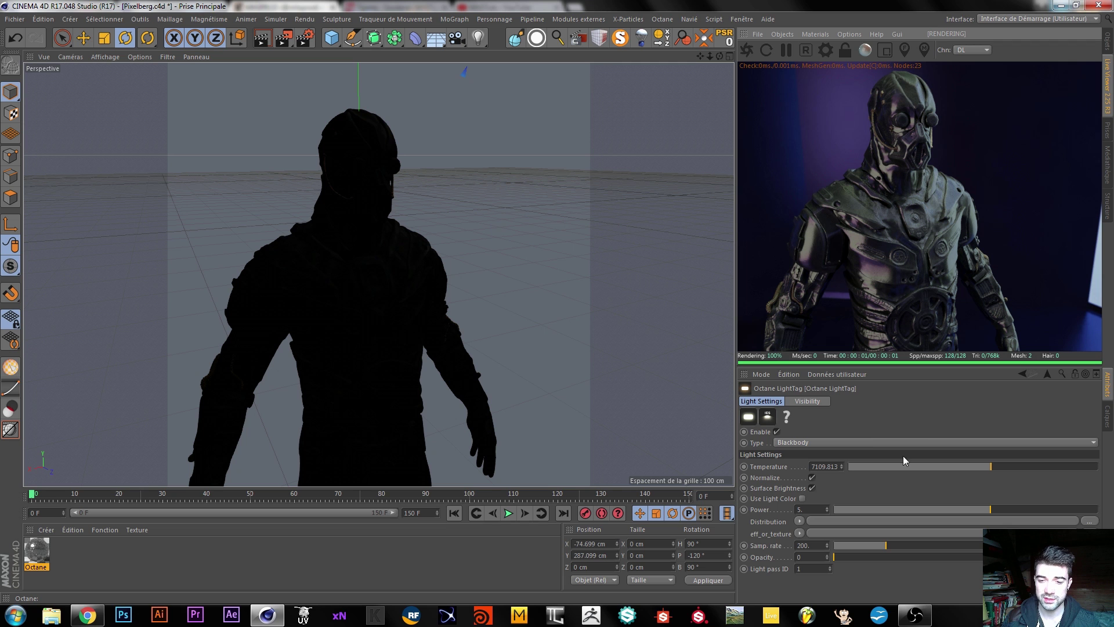
pyautogui.moveTo(965, 510); pyautogui.dragTo(878, 509)
pyautogui.moveTo(947, 512); pyautogui.dragTo(1058, 498)
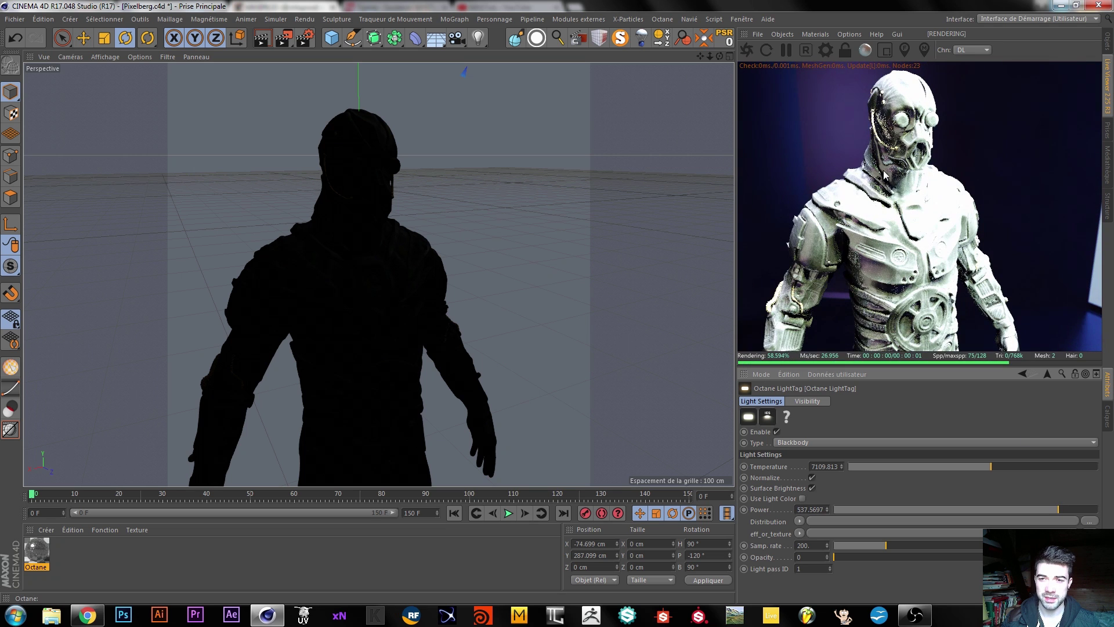
pyautogui.moveTo(1037, 513); pyautogui.dragTo(988, 504)
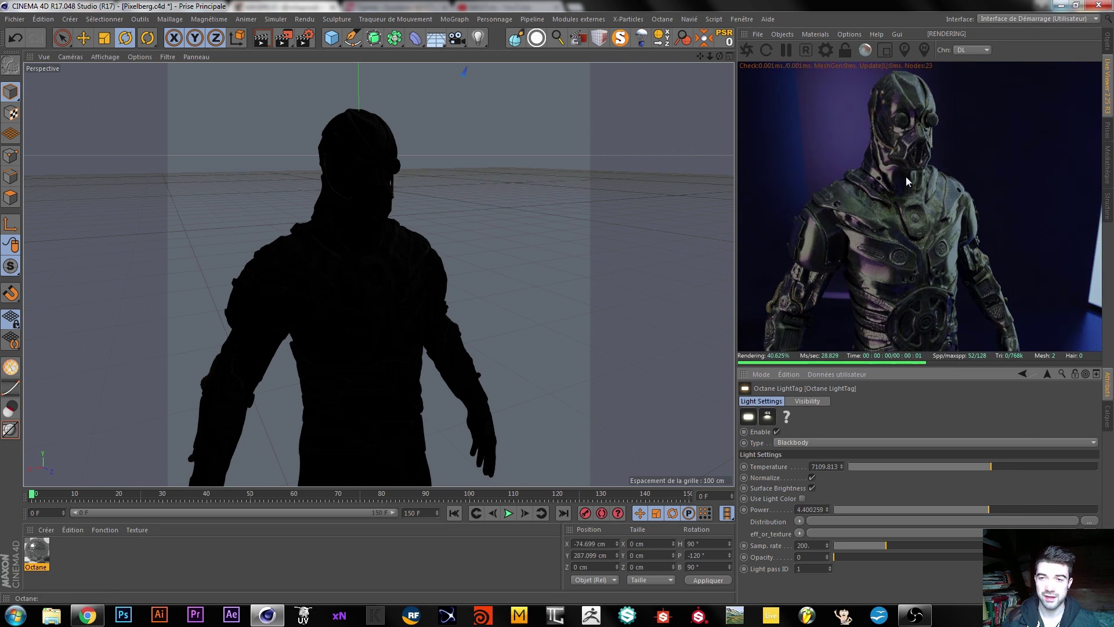
# Step: Lower the OctaneLight's power to about 1.32 and the OctaneSky environment's power to about 0.21, and check the live render
pyautogui.keyDown('alt'); pyautogui.moveTo(367, 276); pyautogui.dragTo(375, 282); pyautogui.keyUp('alt')
pyautogui.moveTo(988, 509); pyautogui.dragTo(971, 507)
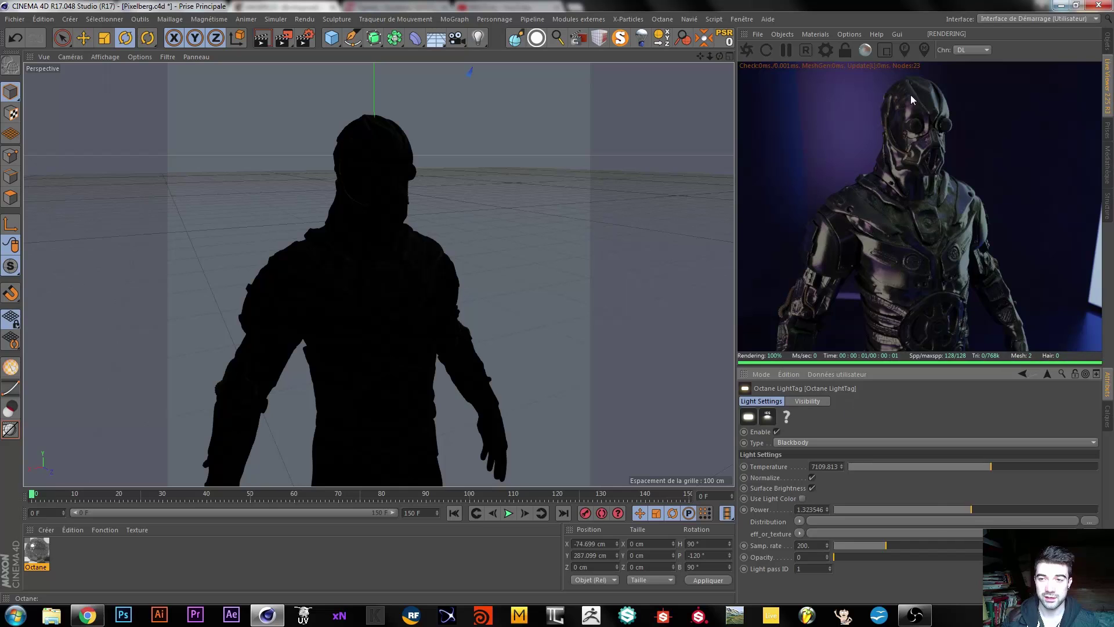
pyautogui.click(1107, 41)
pyautogui.click(861, 59)
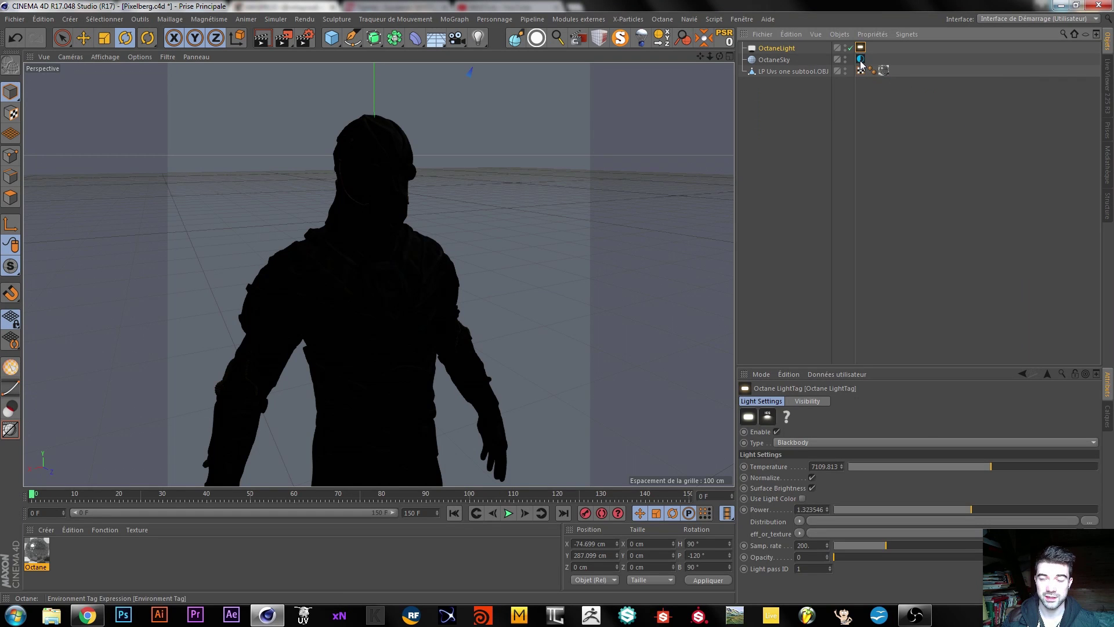
pyautogui.moveTo(841, 491); pyautogui.dragTo(831, 491)
pyautogui.click(1107, 76)
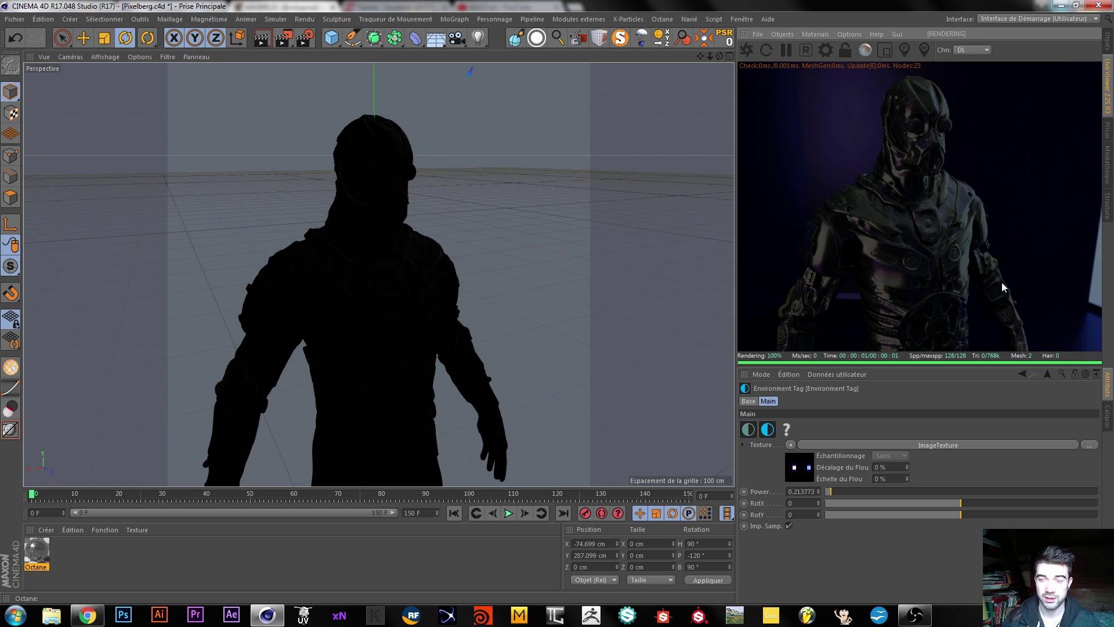
# Step: Raise the OctaneLight's power to about 21.8 and check the character's live render from the front and at an angle
pyautogui.click(1108, 40)
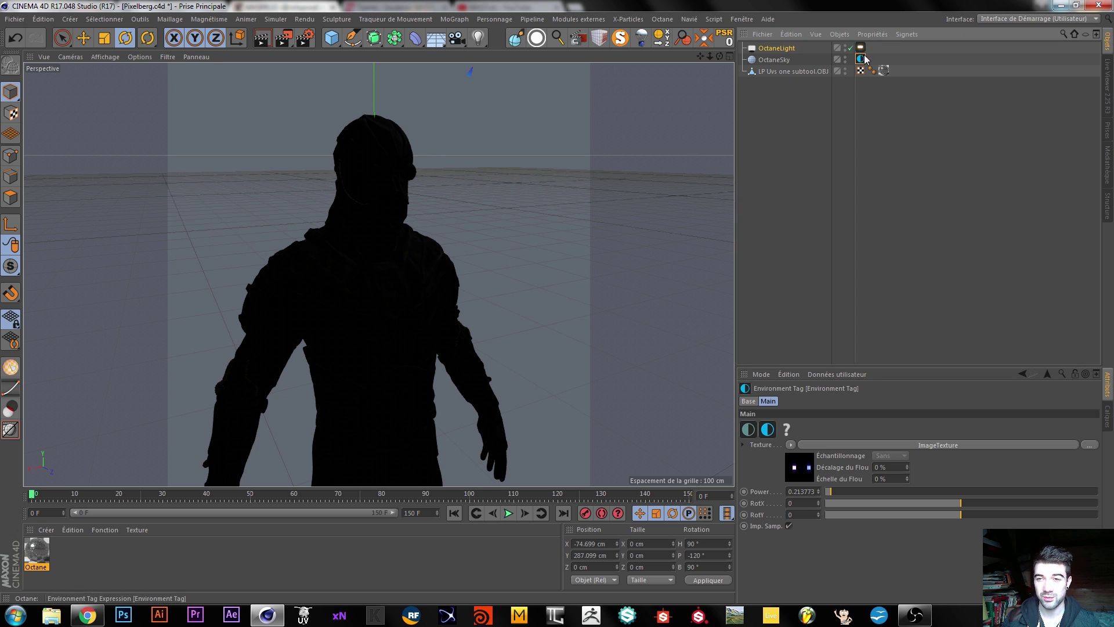
pyautogui.click(860, 48)
pyautogui.click(1107, 81)
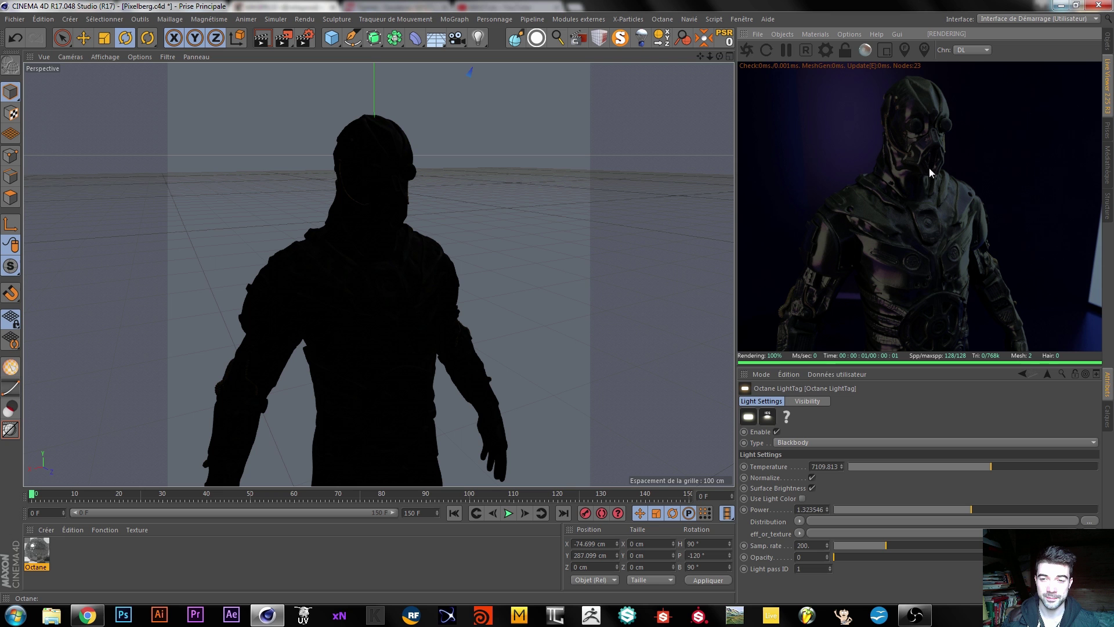
pyautogui.moveTo(970, 509); pyautogui.dragTo(1013, 506)
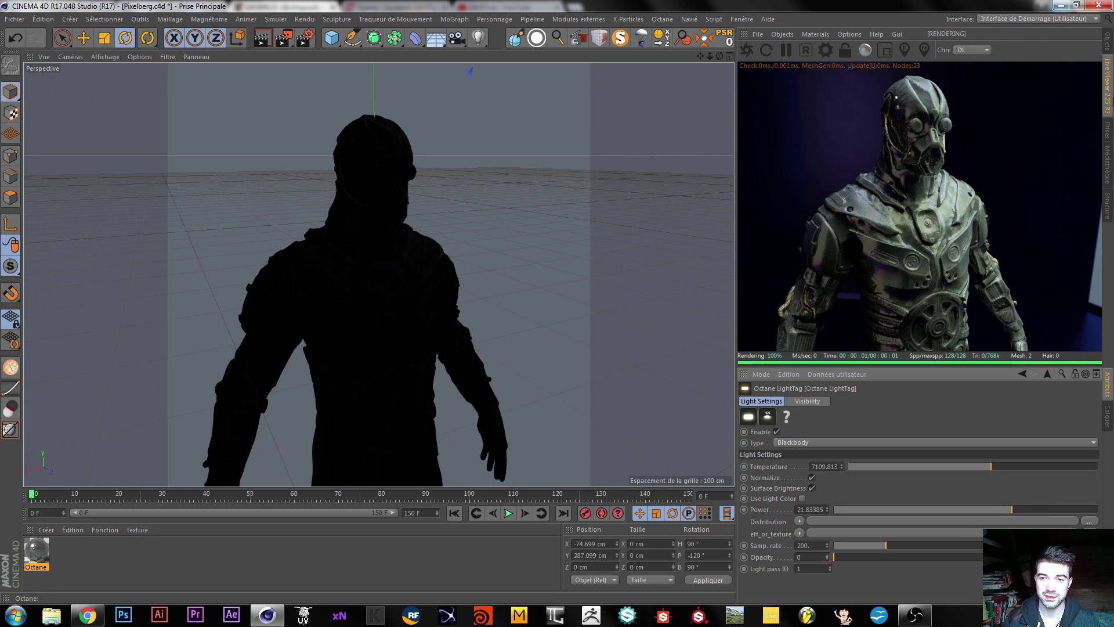
pyautogui.keyDown('alt'); pyautogui.moveTo(348, 303); pyautogui.dragTo(260, 291); pyautogui.keyUp('alt')
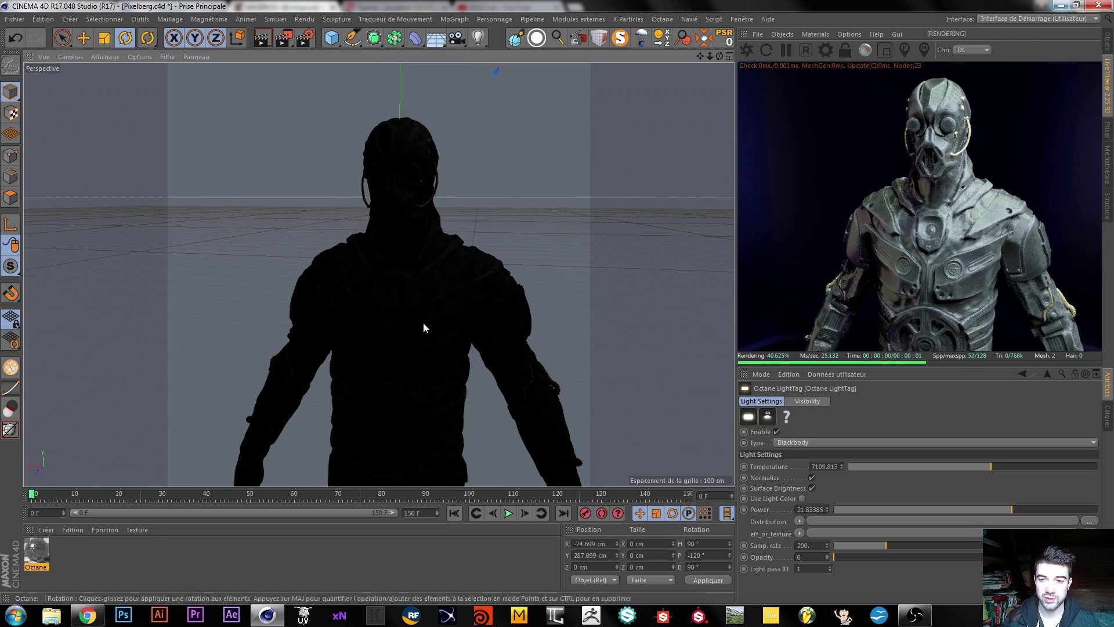
pyautogui.keyDown('alt'); pyautogui.moveTo(455, 294); pyautogui.dragTo(424, 311); pyautogui.keyUp('alt')
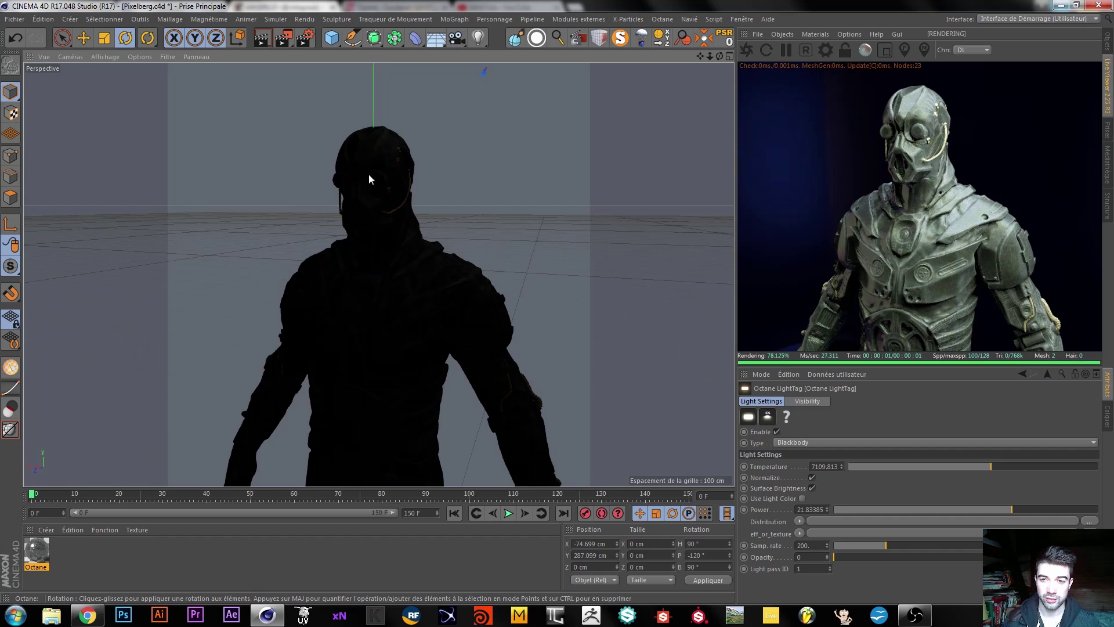
# Step: Examine the Octane material's diffuse, specular, roughness, bump and index channels in the maximized material editor, and close it
pyautogui.doubleClick(36, 550)
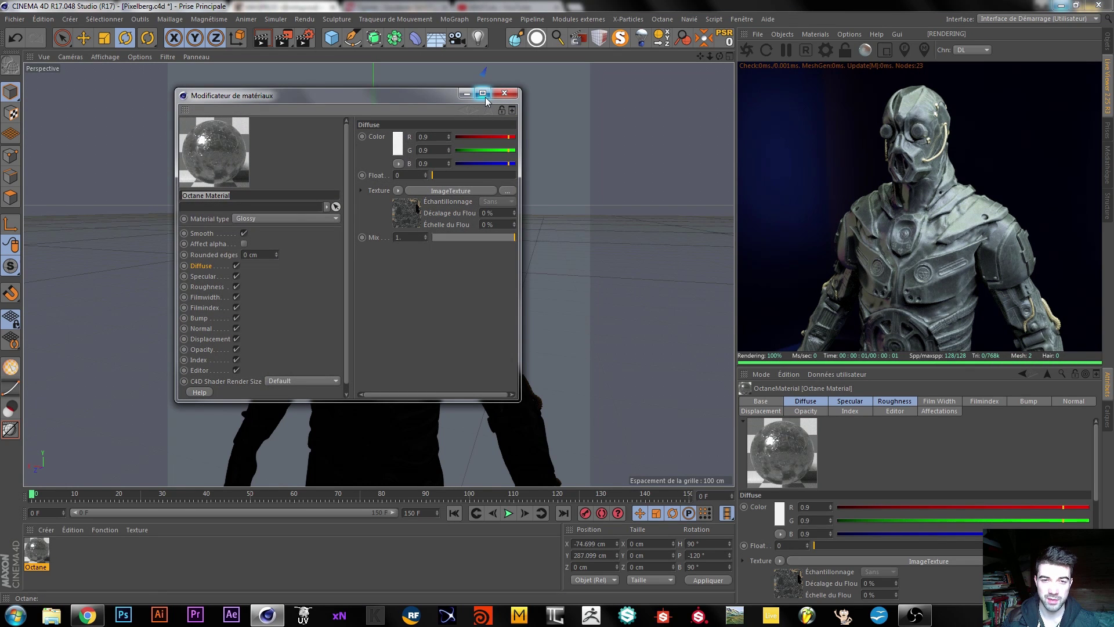
pyautogui.click(482, 94)
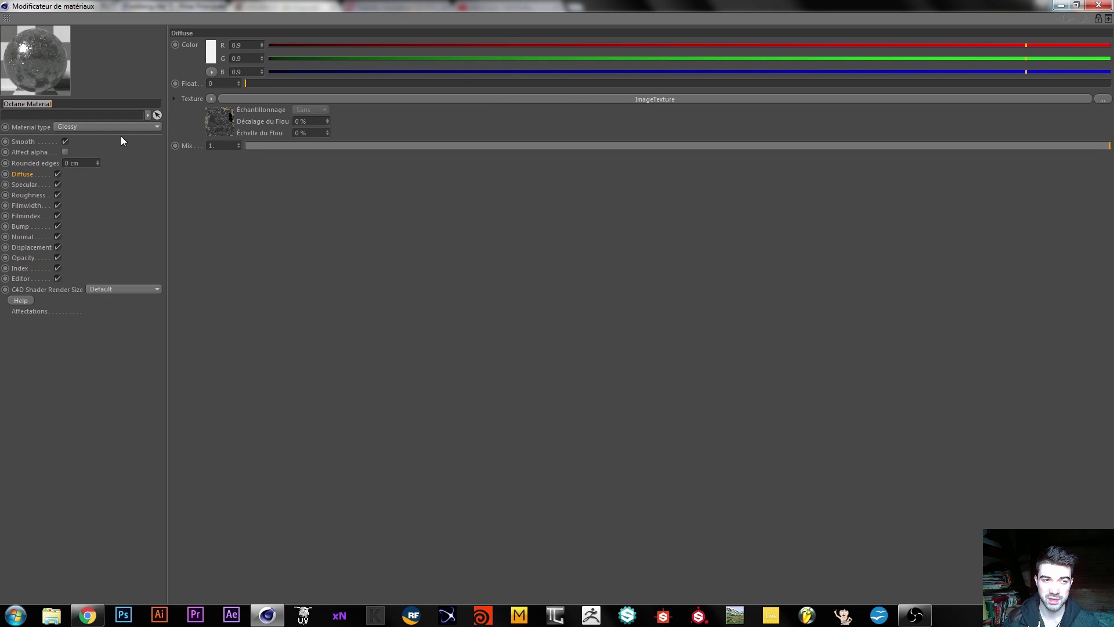
pyautogui.click(23, 184)
pyautogui.click(29, 195)
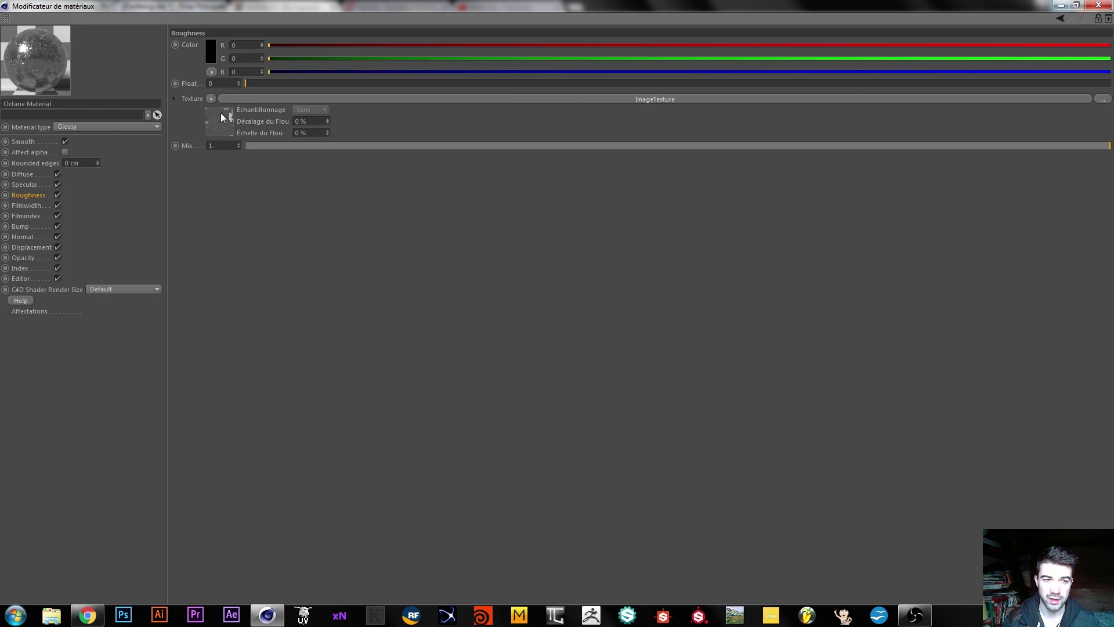
pyautogui.click(23, 226)
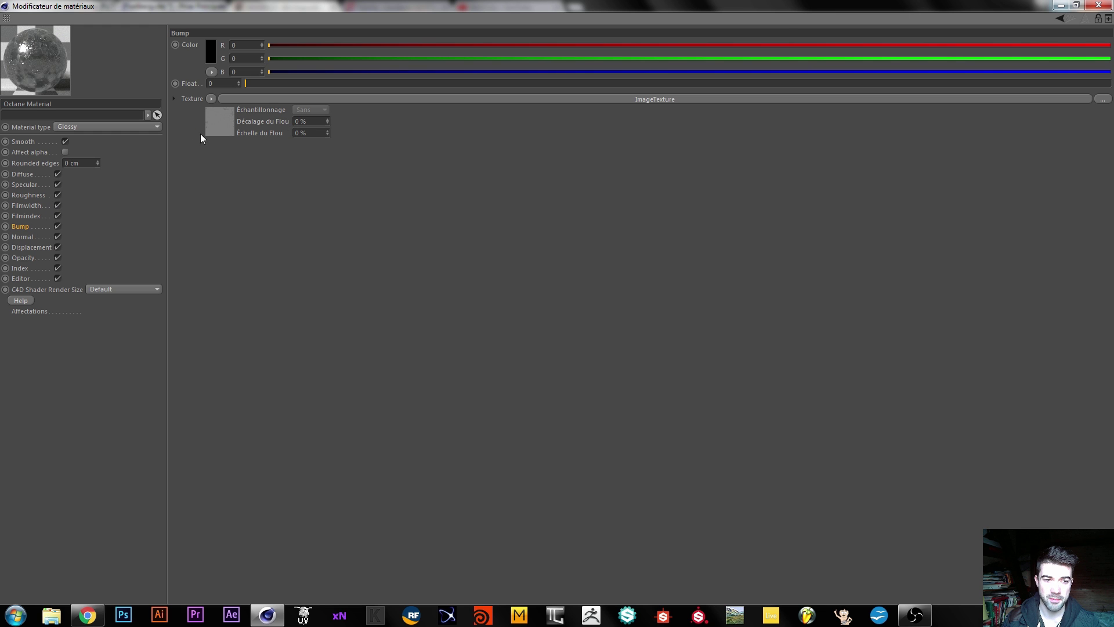
pyautogui.click(25, 267)
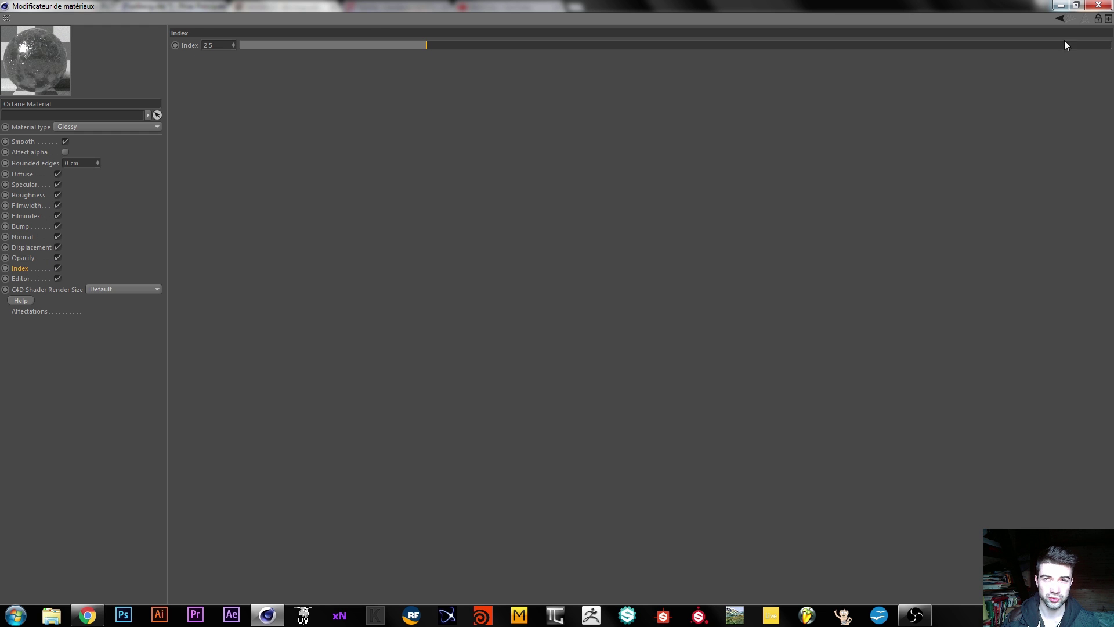
pyautogui.click(1098, 5)
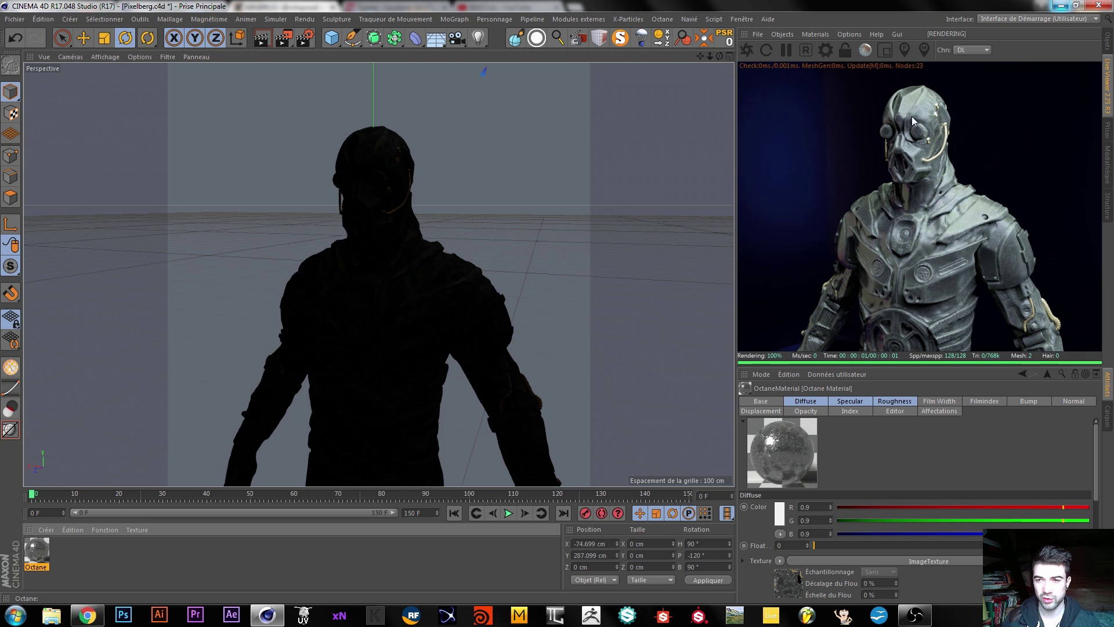
# Step: Replace the OctaneSky environment image with BackLight_4K_20.hdr without copying it to the project, and return to the live render
pyautogui.moveTo(387, 226)
pyautogui.keyDown('alt'); pyautogui.mouseDown()
pyautogui.moveTo(396, 257)
pyautogui.moveTo(378, 245)
pyautogui.mouseUp(); pyautogui.keyUp('alt')
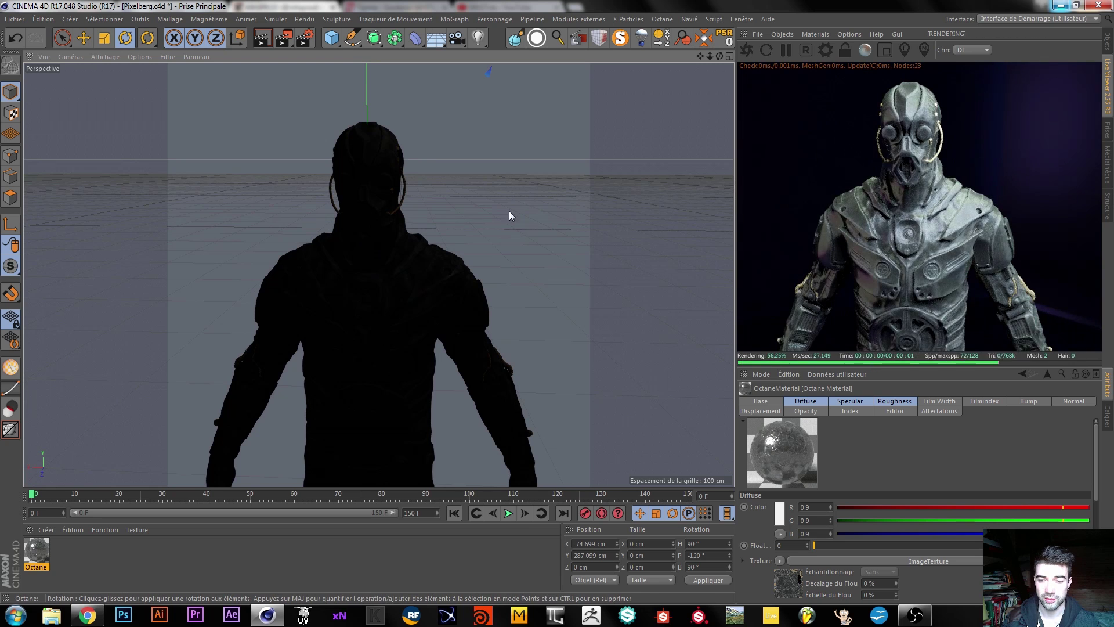
pyautogui.keyDown('alt'); pyautogui.moveTo(358, 303); pyautogui.dragTo(362, 311); pyautogui.keyUp('alt')
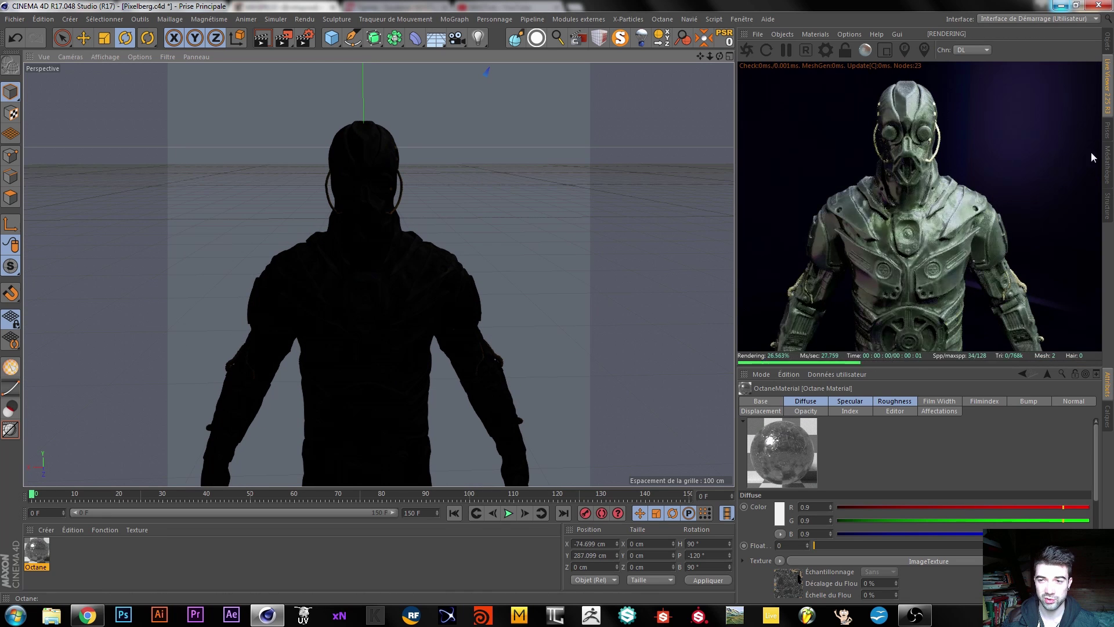
pyautogui.click(1109, 41)
pyautogui.click(861, 59)
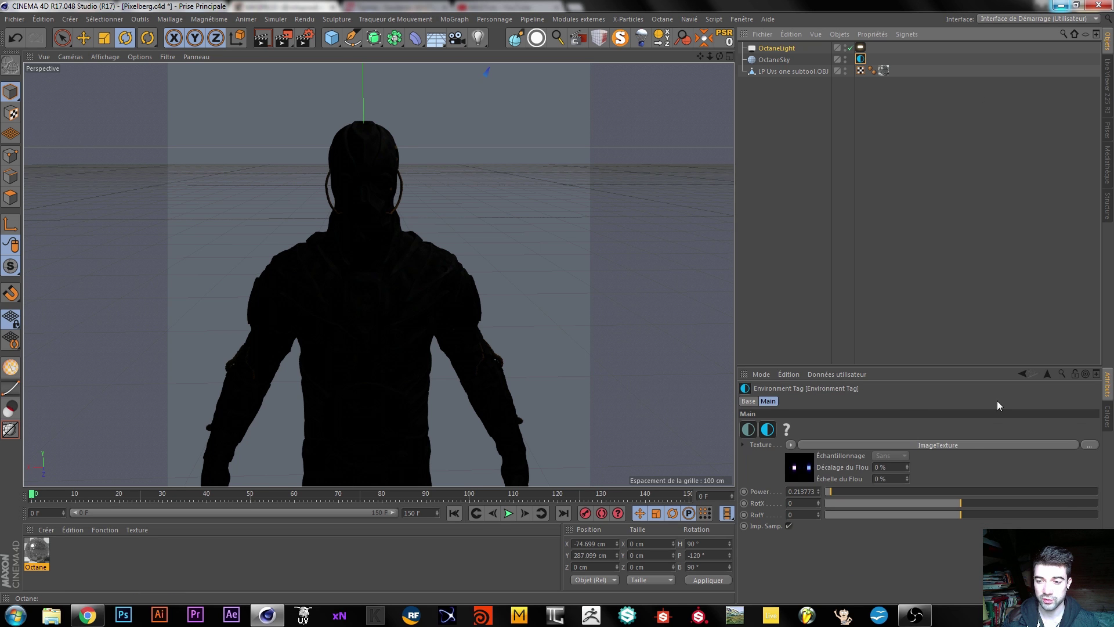
pyautogui.click(956, 445)
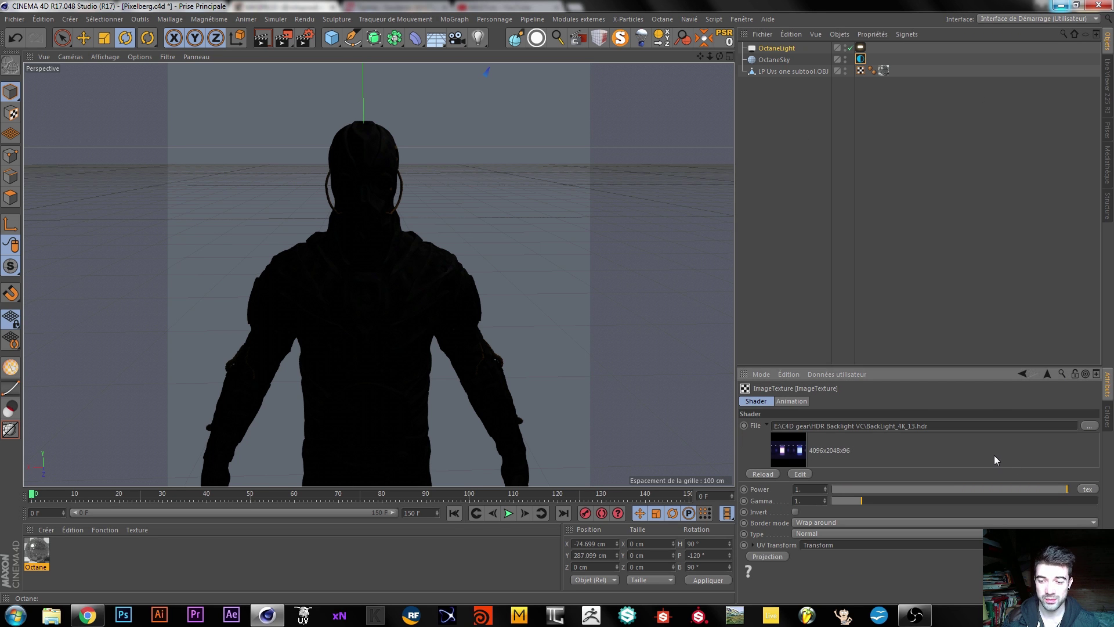
pyautogui.click(1089, 426)
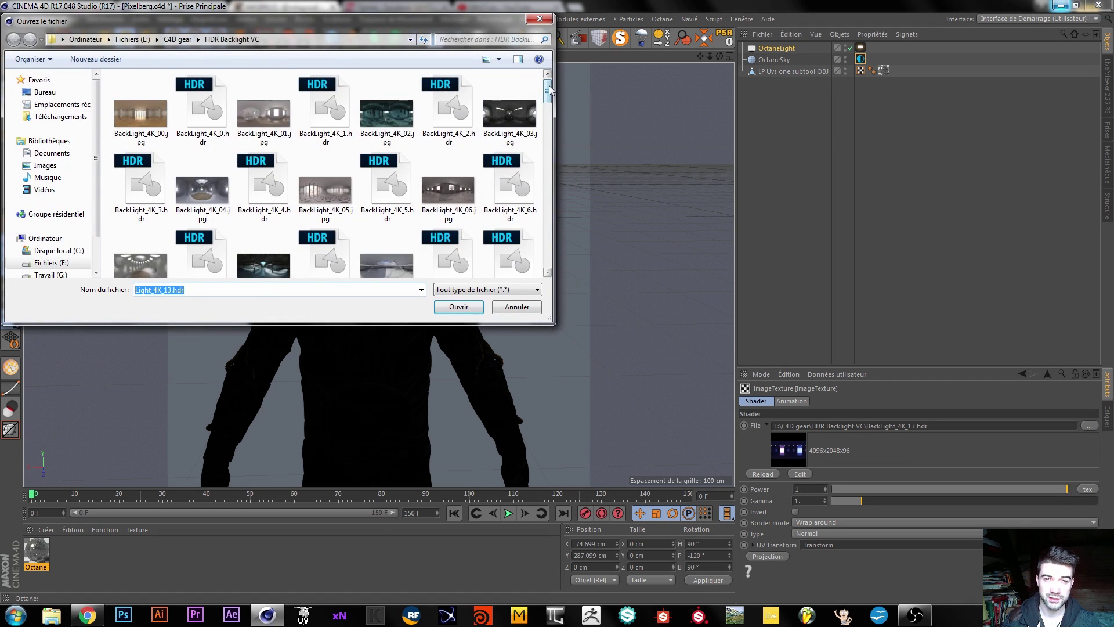
pyautogui.moveTo(548, 93); pyautogui.dragTo(546, 120)
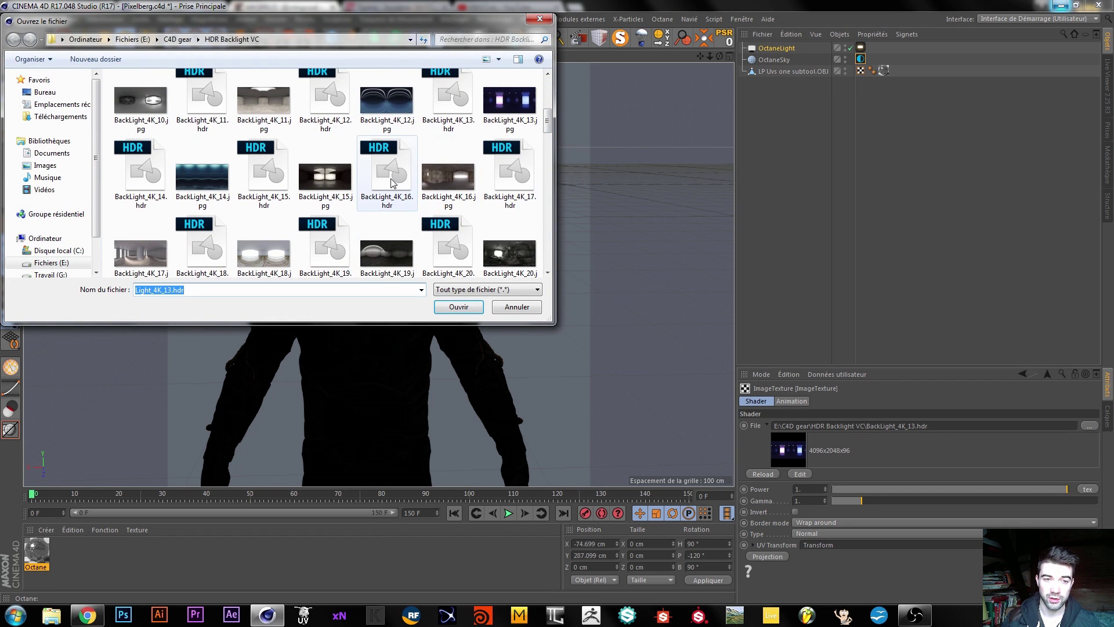
pyautogui.scroll(-2, 464, 179)
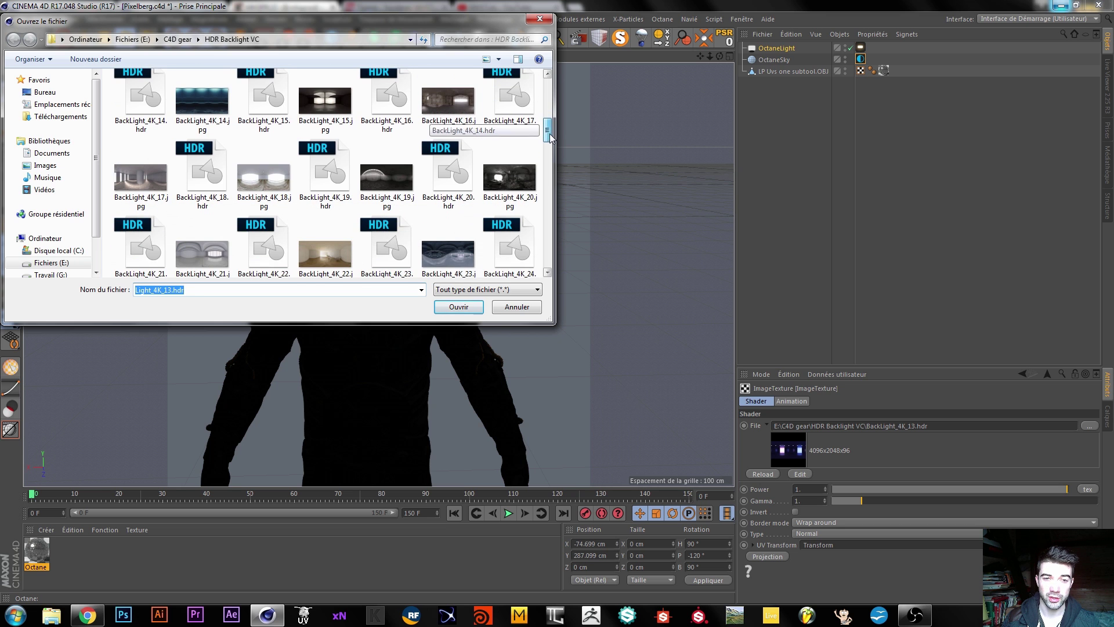
pyautogui.doubleClick(448, 189)
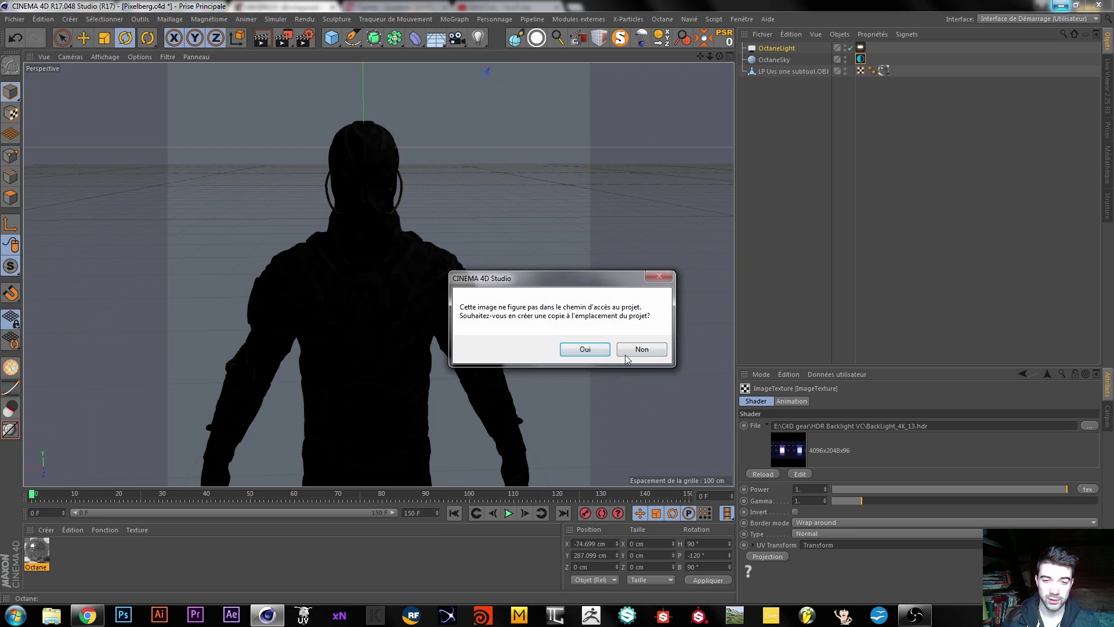
pyautogui.click(639, 349)
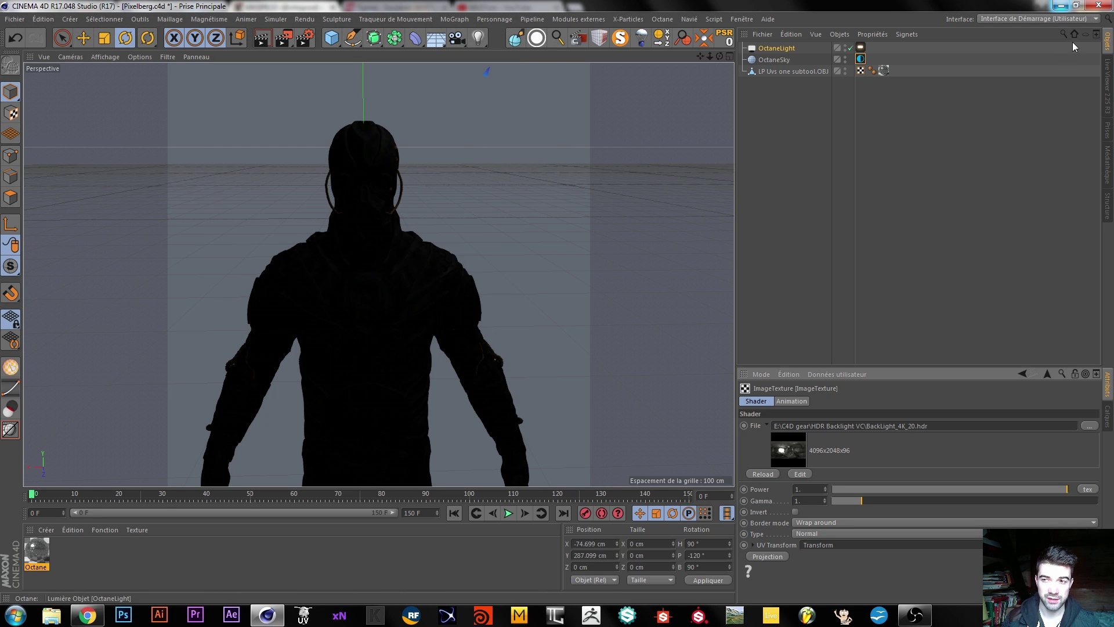
pyautogui.click(1107, 86)
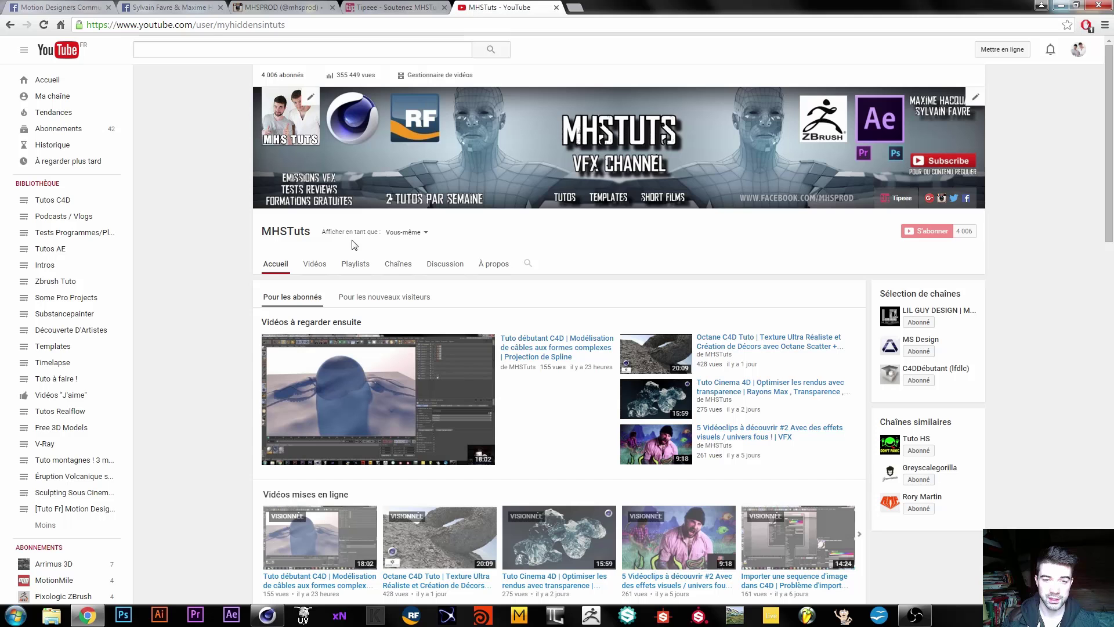
# Step: Look through the MHSTuts YouTube channel page, and switch back to Cinema 4D to view the character's live render at an angle
pyautogui.scroll(-3, 226, 377)
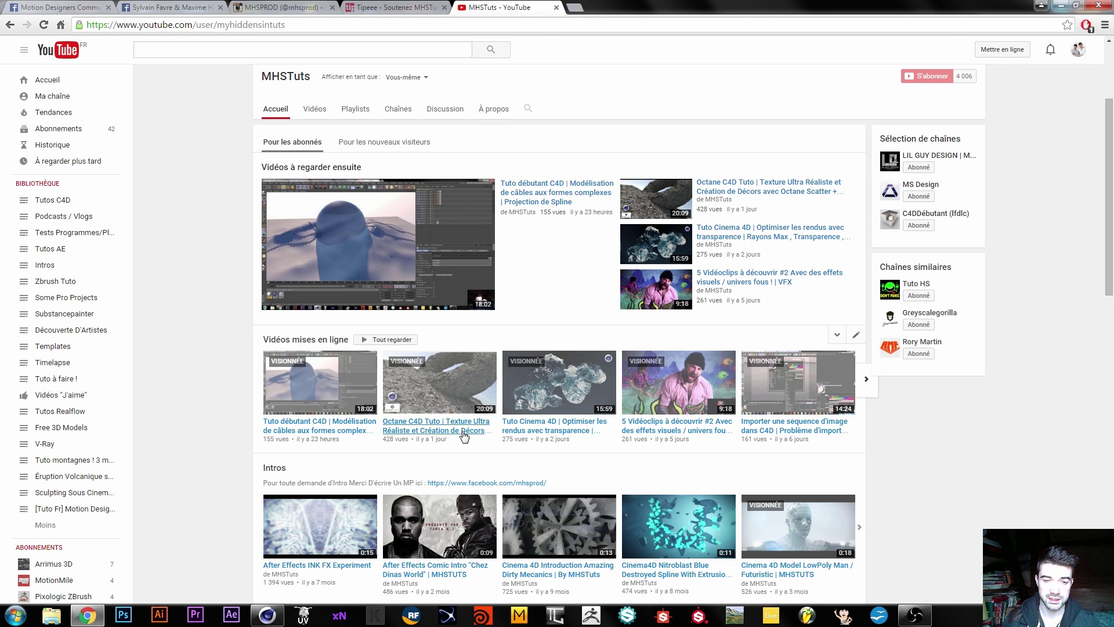
pyautogui.click(267, 615)
pyautogui.keyDown('alt'); pyautogui.moveTo(363, 249); pyautogui.dragTo(330, 260); pyautogui.keyUp('alt')
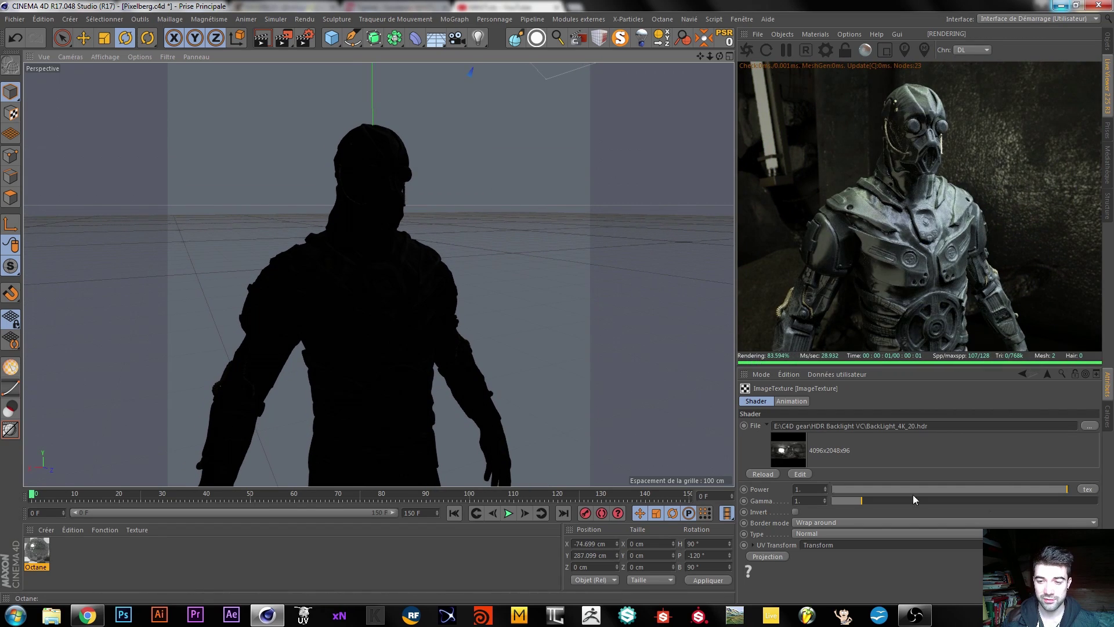
# Step: Set the environment image texture's power to about 0.66 and check the character's live render
pyautogui.moveTo(1032, 490); pyautogui.dragTo(983, 486)
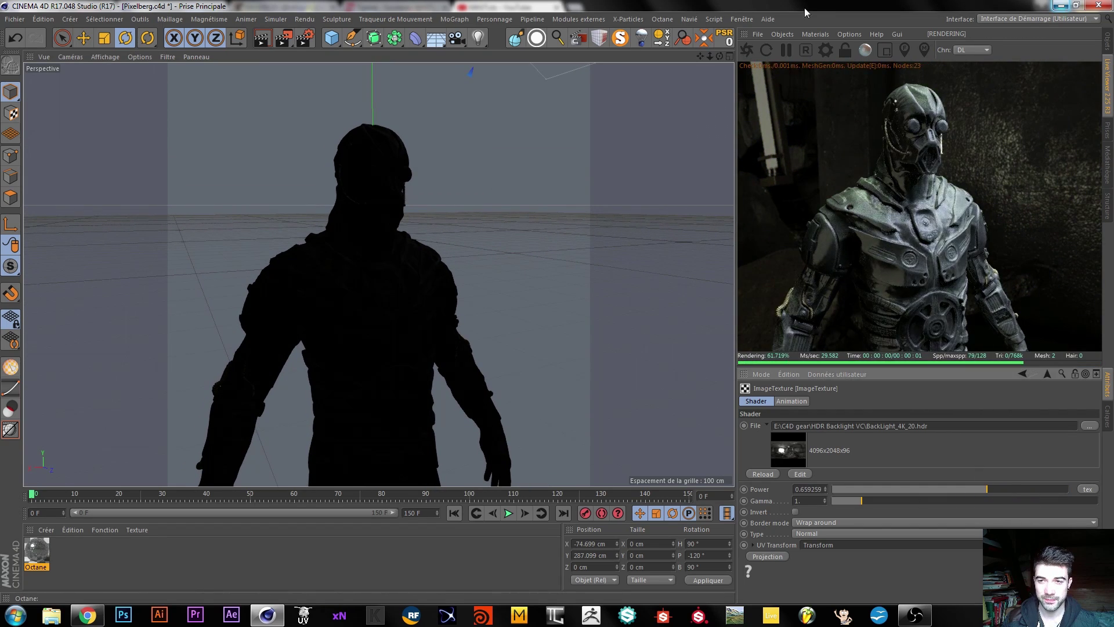
pyautogui.keyDown('alt'); pyautogui.moveTo(277, 294); pyautogui.dragTo(288, 301); pyautogui.keyUp('alt')
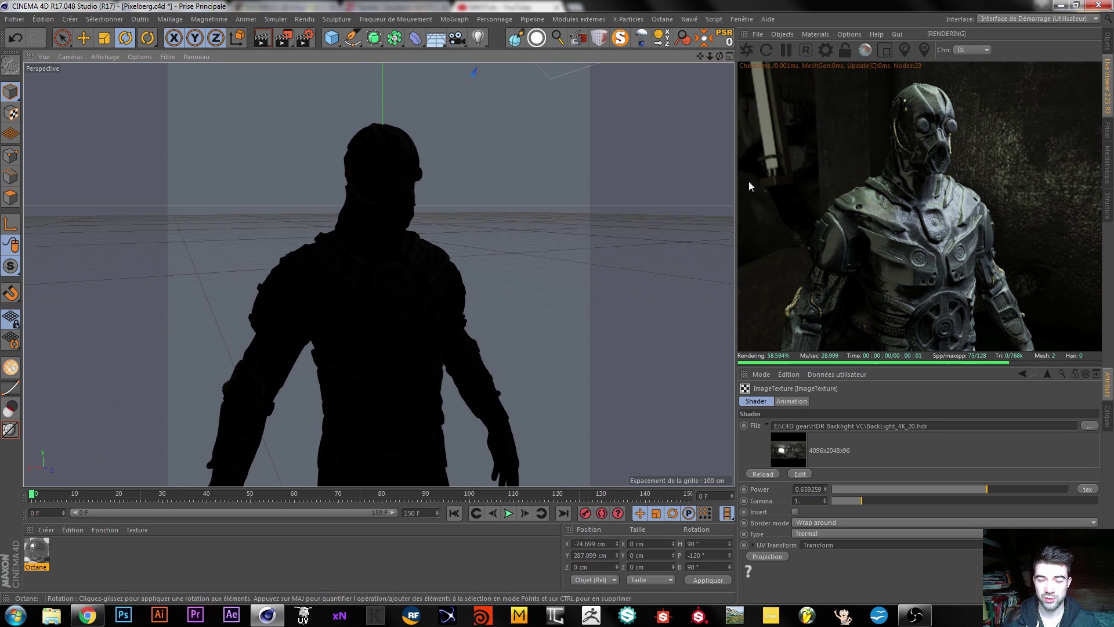
pyautogui.click(666, 20)
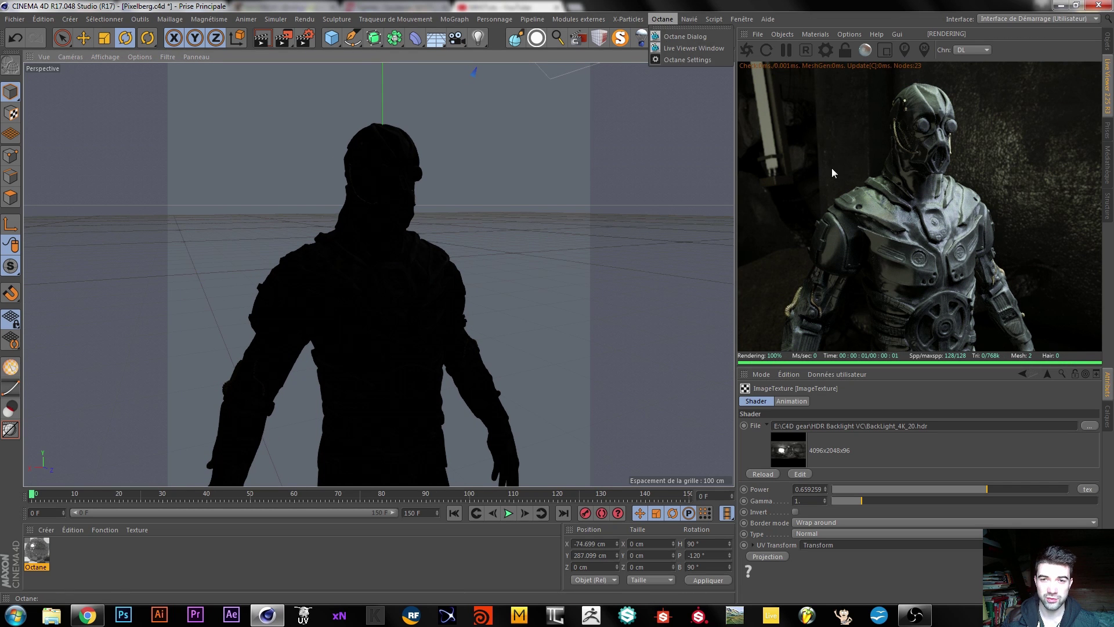
pyautogui.click(955, 288)
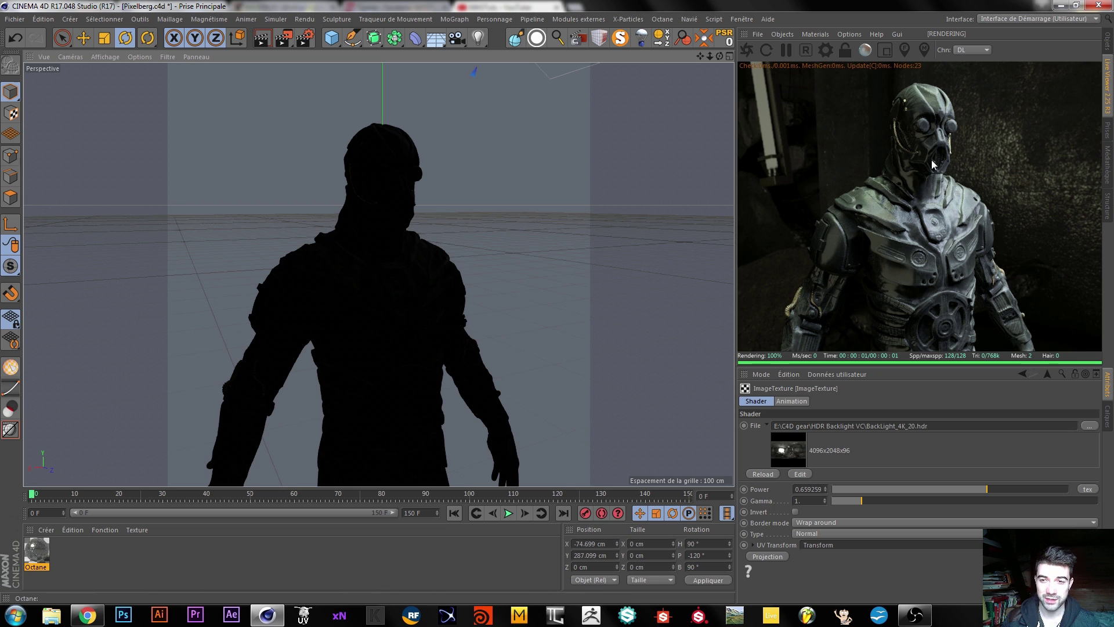
# Step: Inspect the character material's nodes in the Octane Node Editor, close it, and review the live viewer's material creation options
pyautogui.rightClick(930, 108)
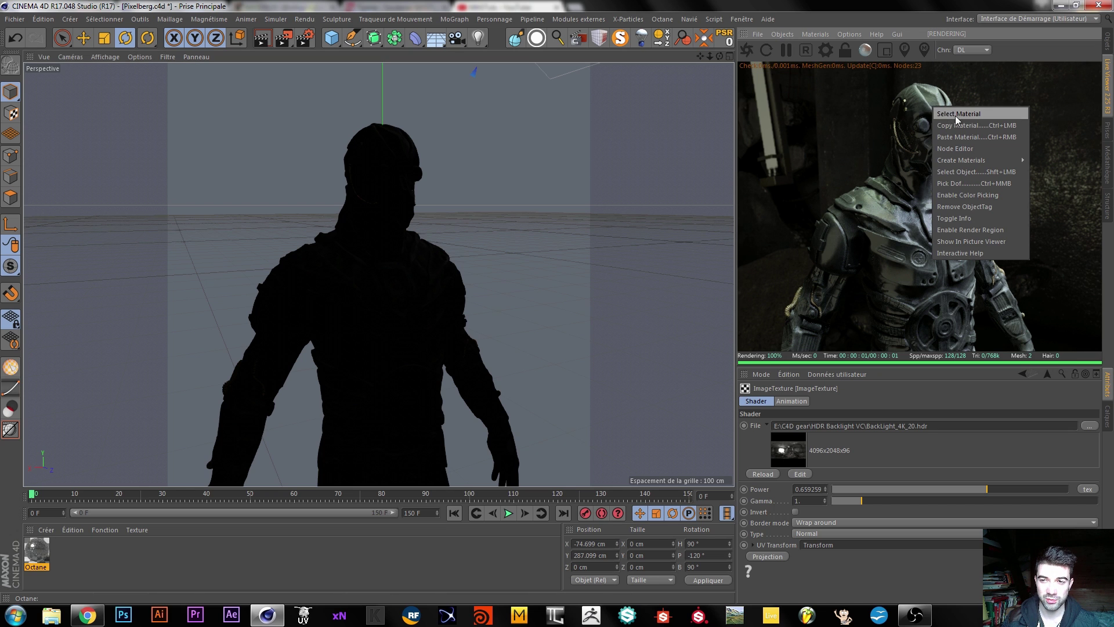
pyautogui.click(963, 148)
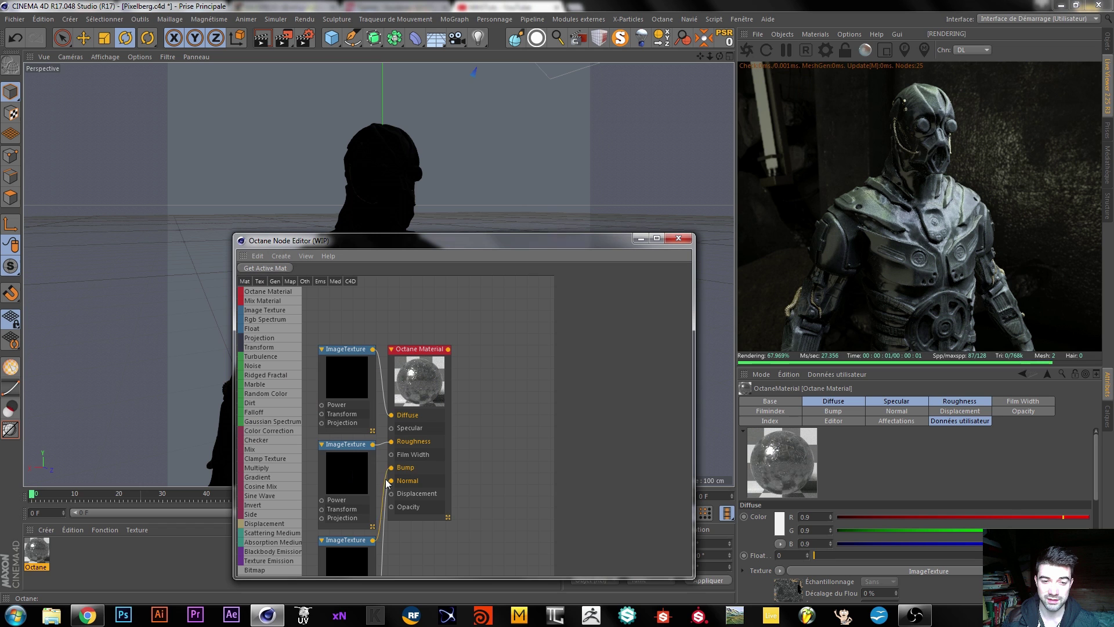
pyautogui.click(676, 239)
pyautogui.rightClick(901, 212)
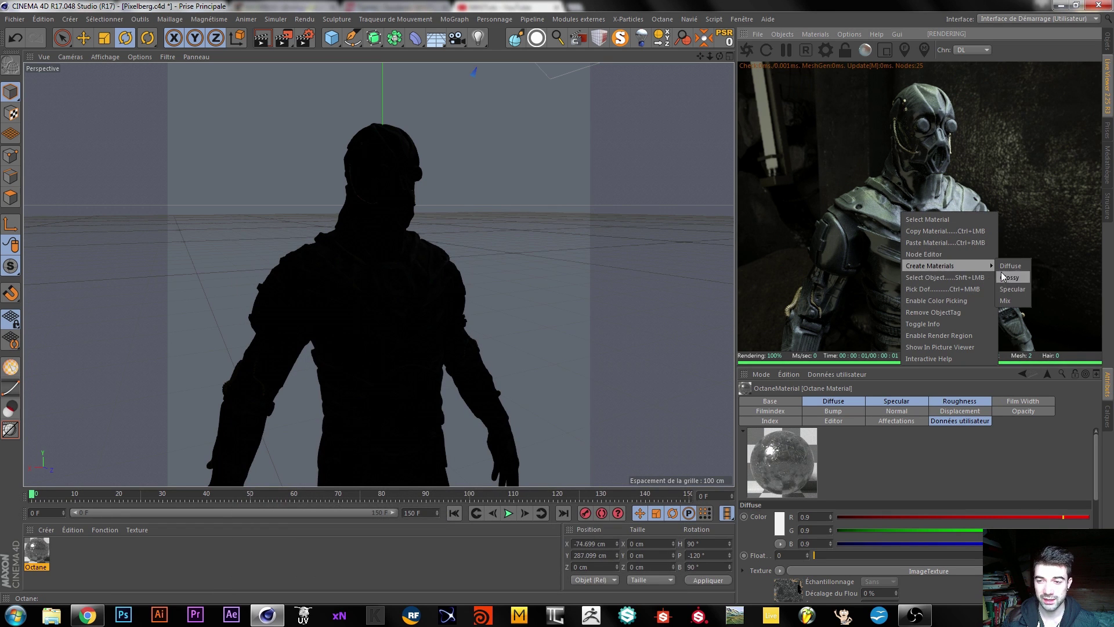
pyautogui.click(904, 53)
# Step: Activate focus picking in the live viewer, pick the character's mask as the focus point, and switch the kernel to PT
pyautogui.click(903, 53)
pyautogui.click(939, 150)
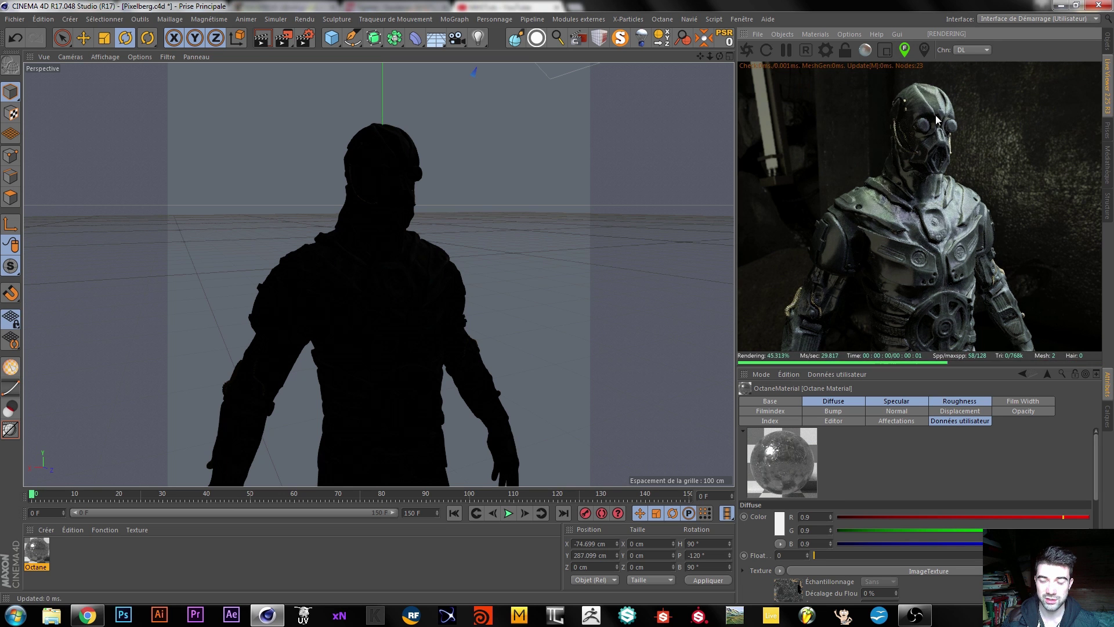
pyautogui.scroll(-5, 982, 51)
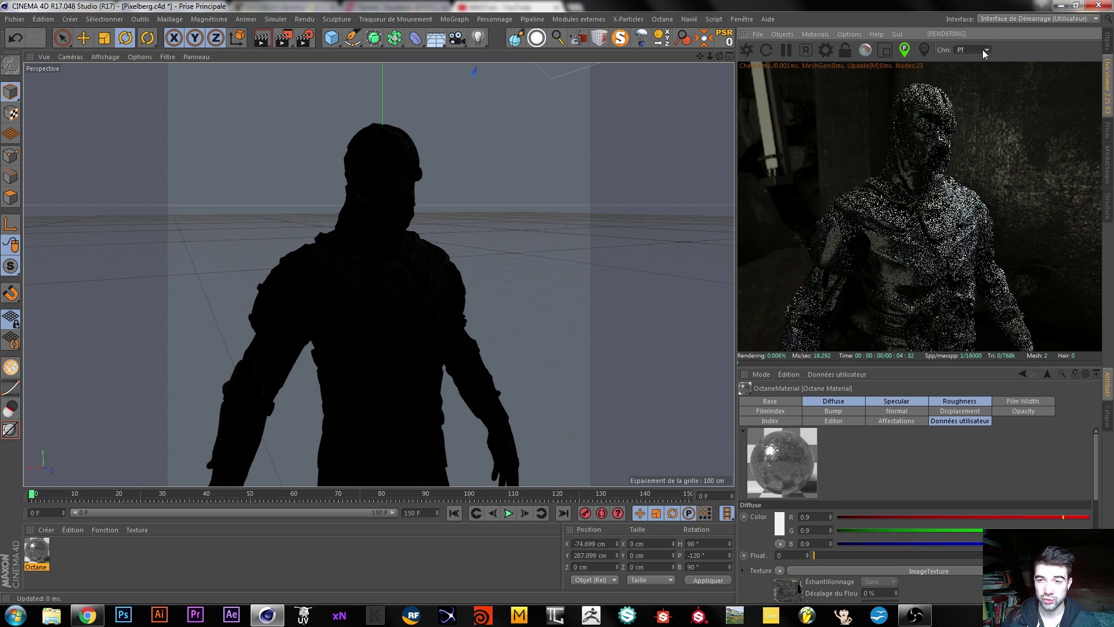
# Step: Switch the live viewer's render kernel to DL
pyautogui.scroll(5, 981, 50)
pyautogui.scroll(-5, 980, 50)
pyautogui.scroll(5, 978, 50)
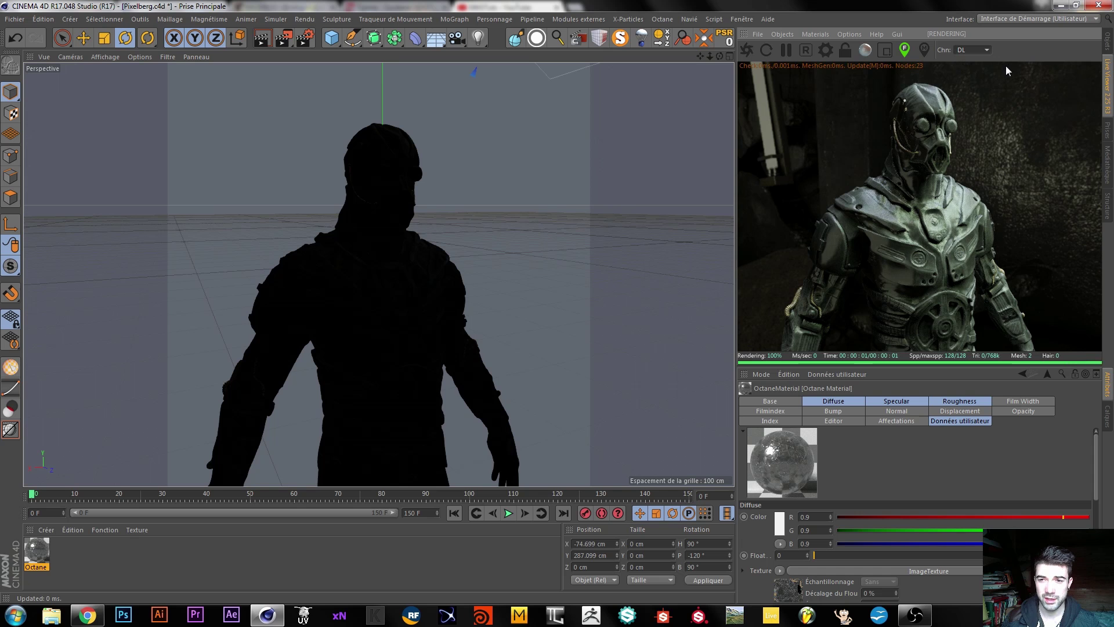
# Step: Cycle the live viewer through its clay modes and return to the fully textured render
pyautogui.click(864, 50)
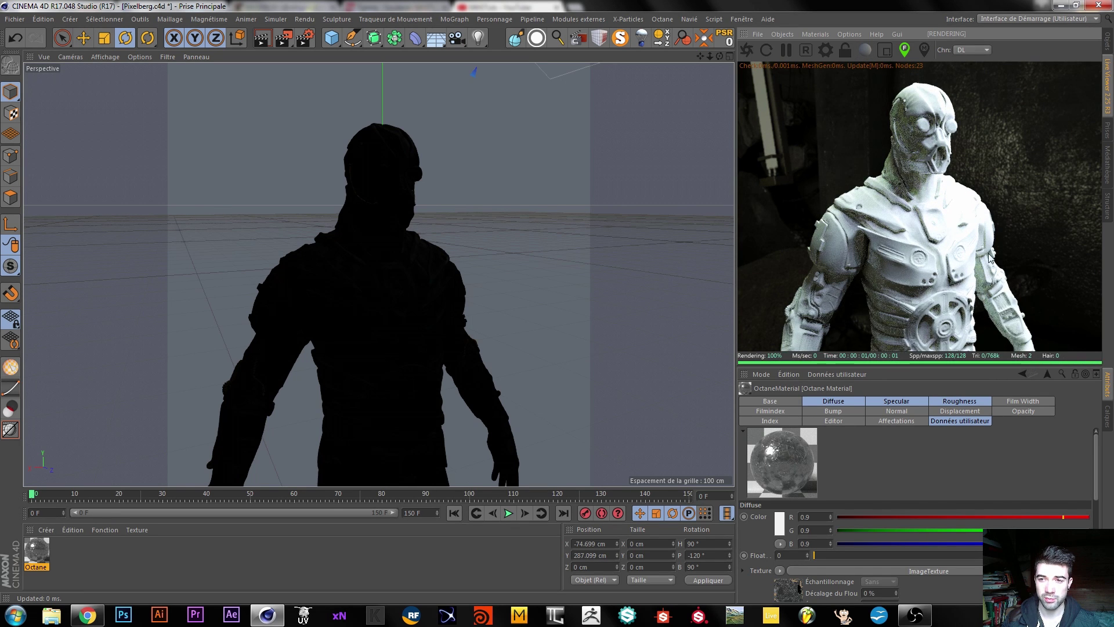
pyautogui.click(865, 53)
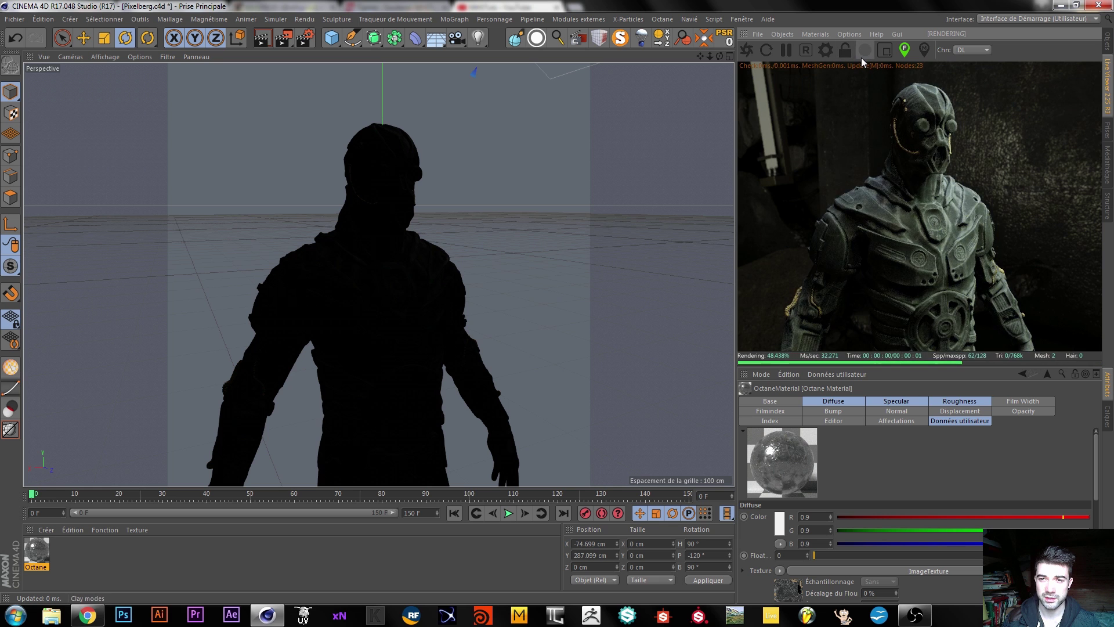
pyautogui.click(863, 53)
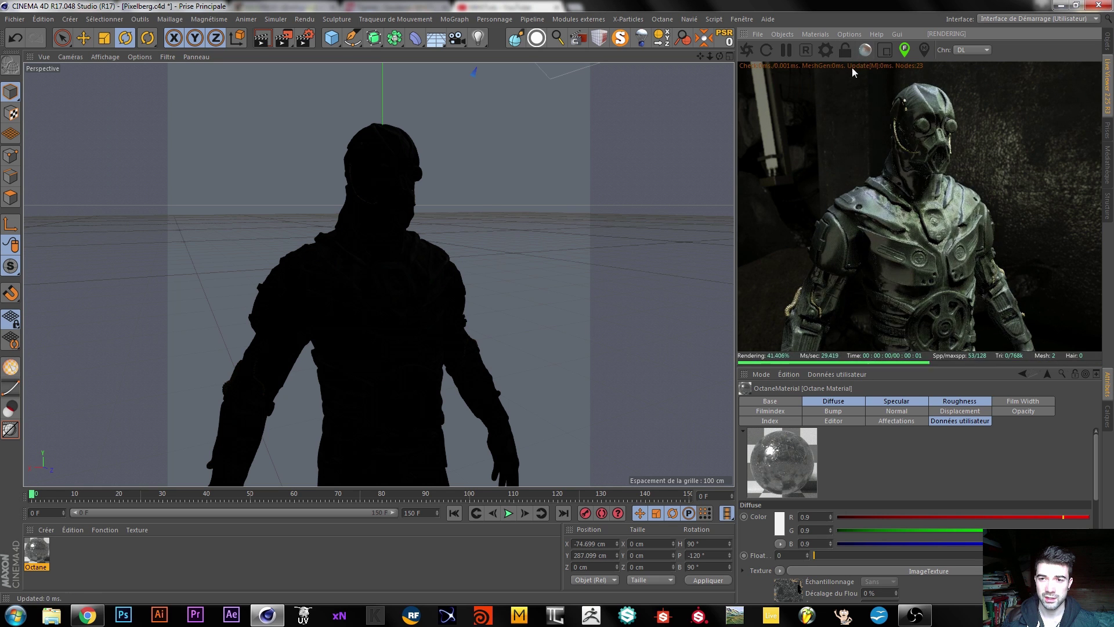
# Step: Open the Octane settings and lower the Directlighting kernel's max samples to 34 to check the character's live render
pyautogui.click(821, 50)
pyautogui.moveTo(107, 8); pyautogui.dragTo(597, 86)
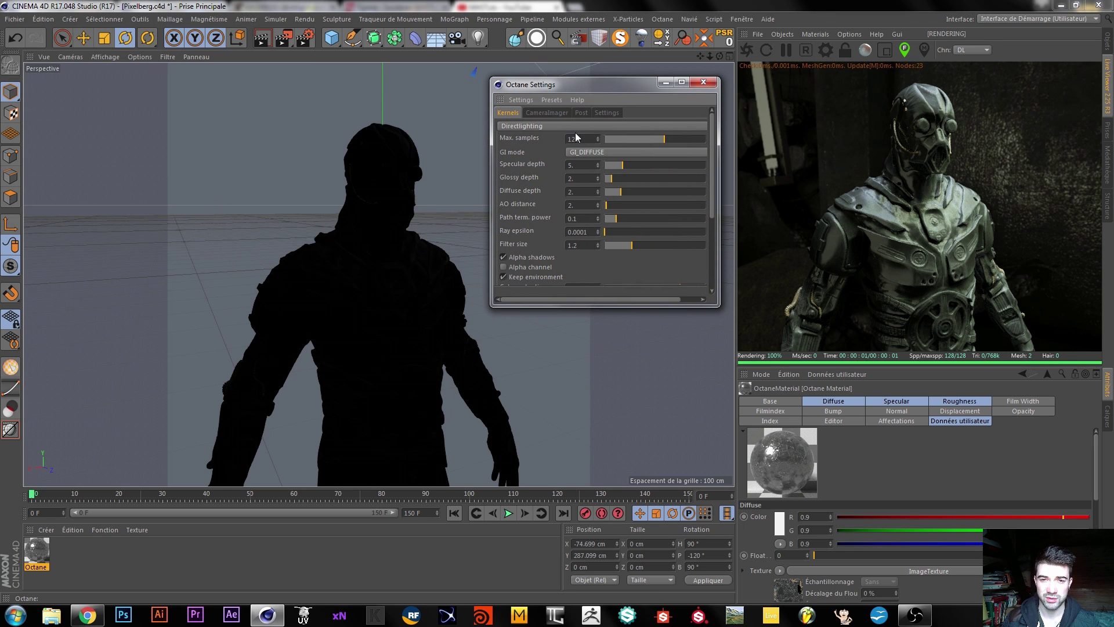
pyautogui.click(648, 140)
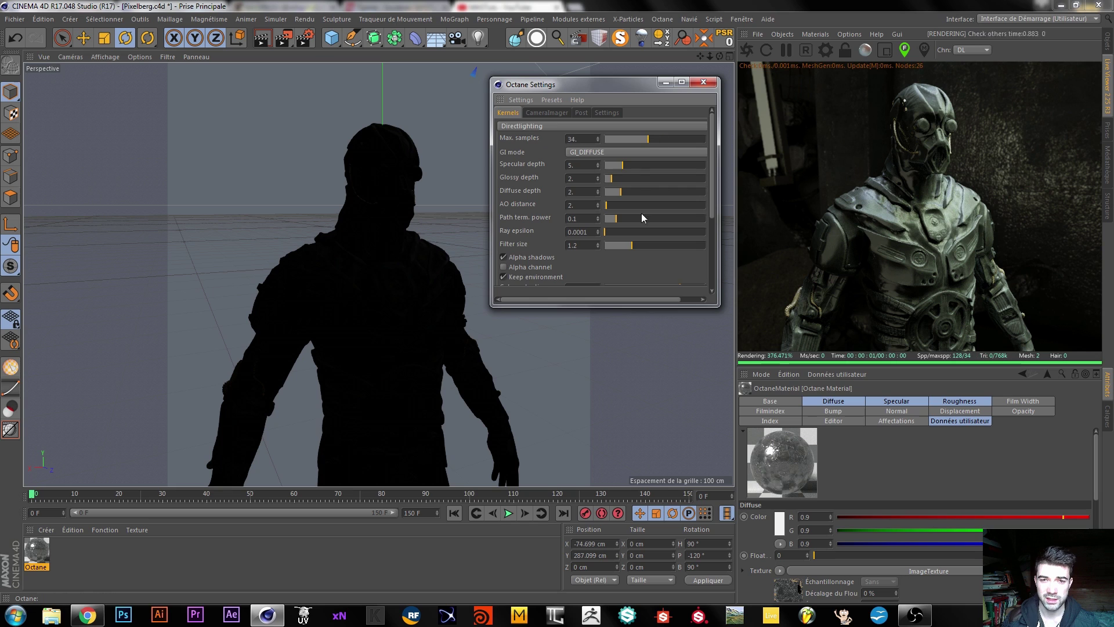
pyautogui.keyDown('alt'); pyautogui.moveTo(384, 343); pyautogui.dragTo(327, 297); pyautogui.keyUp('alt')
# Step: Set the Directlighting kernel's max samples to 1024
pyautogui.click(589, 139)
pyautogui.write('1')
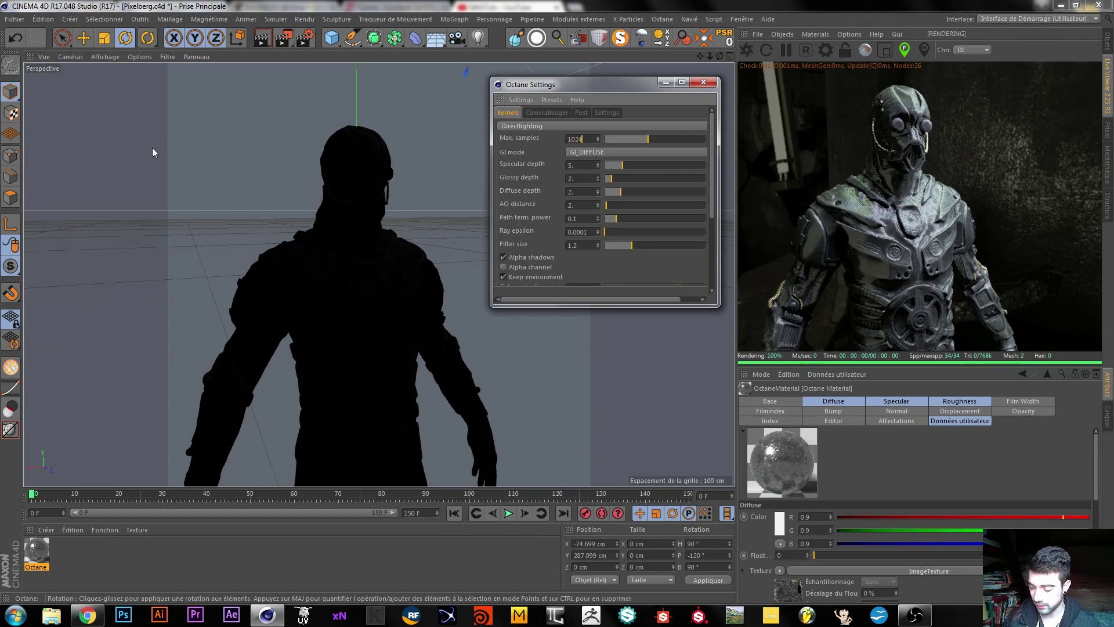
pyautogui.write('024')
pyautogui.press('Return')
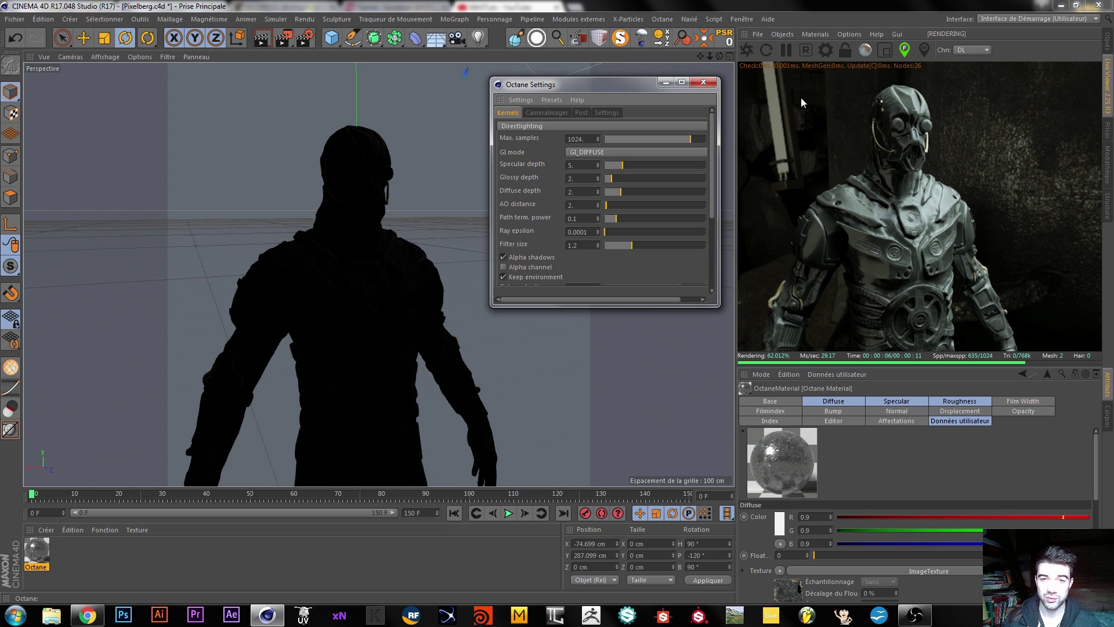
# Step: Review the available kernel types and GI modes, keeping Directlighting and GI_DIFFUSE, and examine the character's live render
pyautogui.click(566, 126)
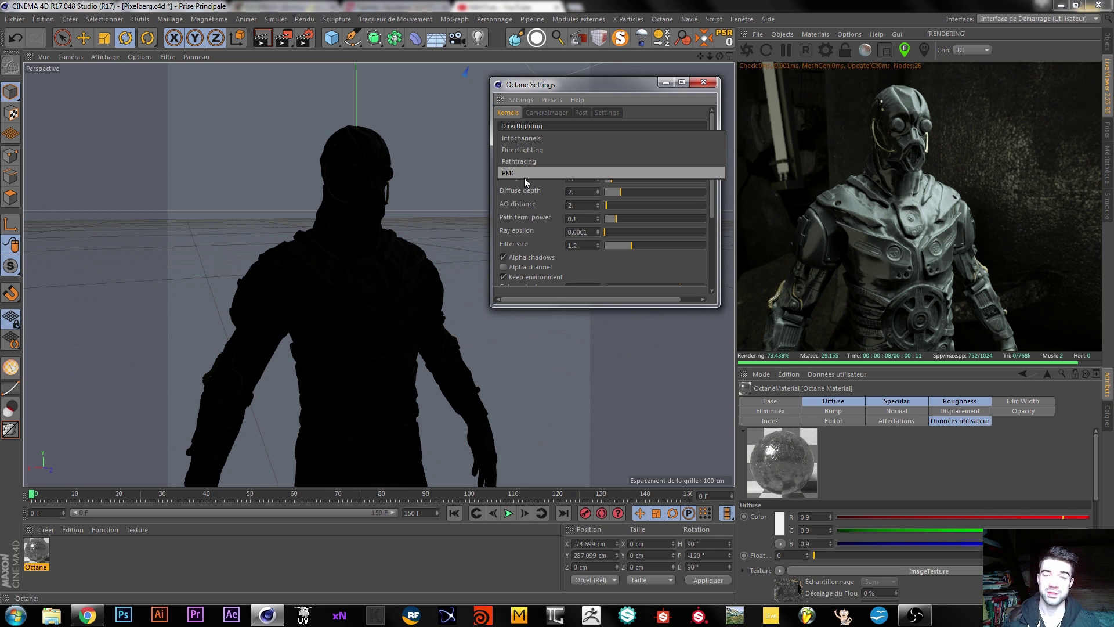
pyautogui.click(525, 148)
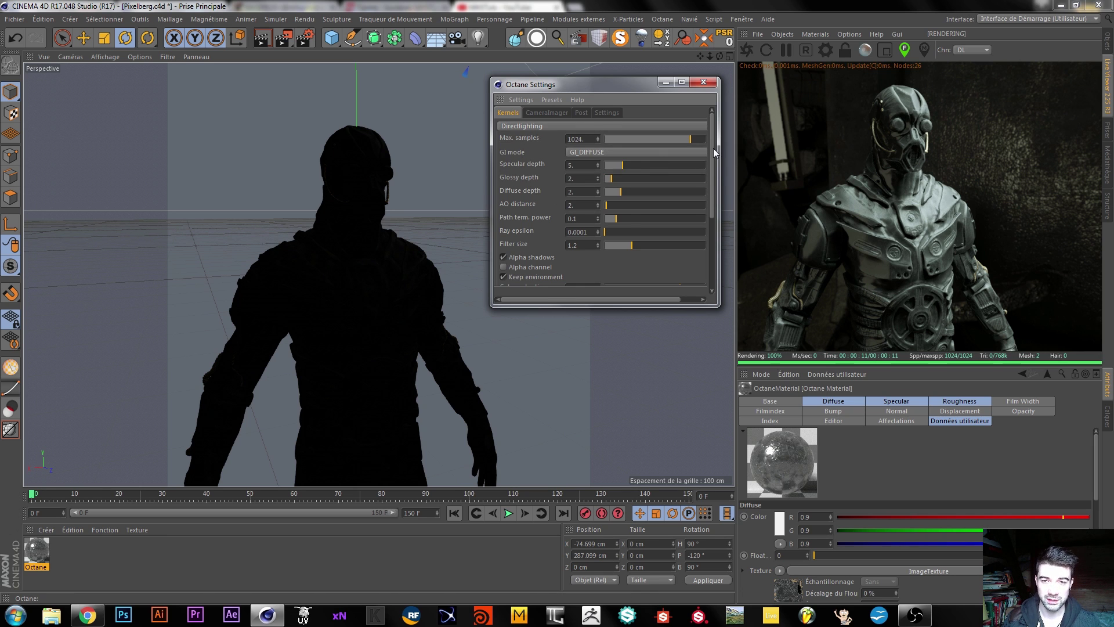
pyautogui.scroll(-1, 713, 148)
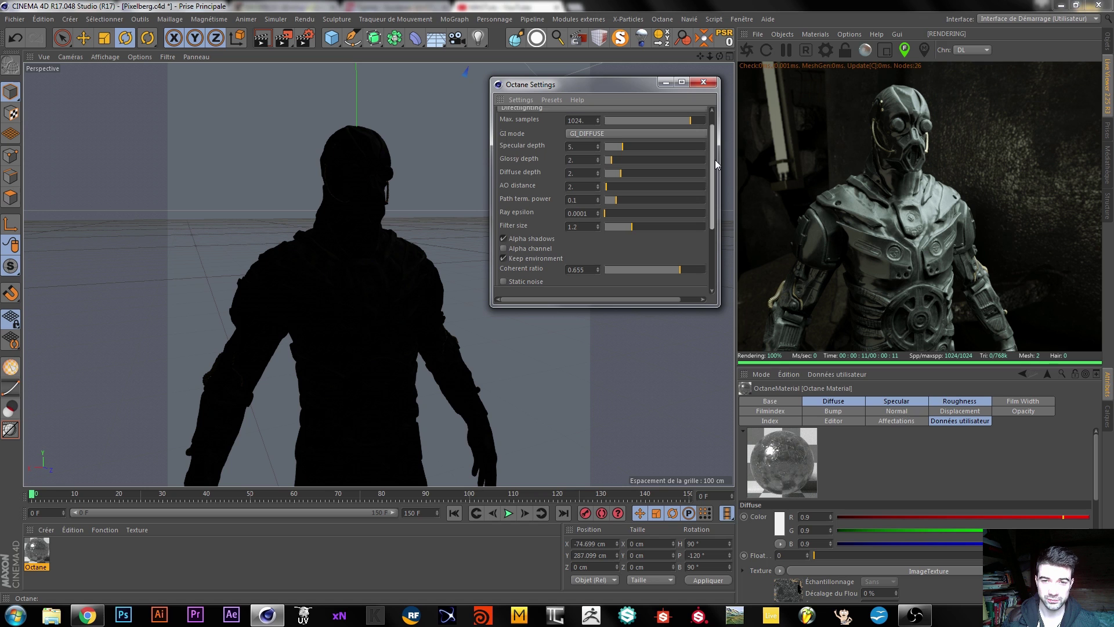
pyautogui.click(594, 133)
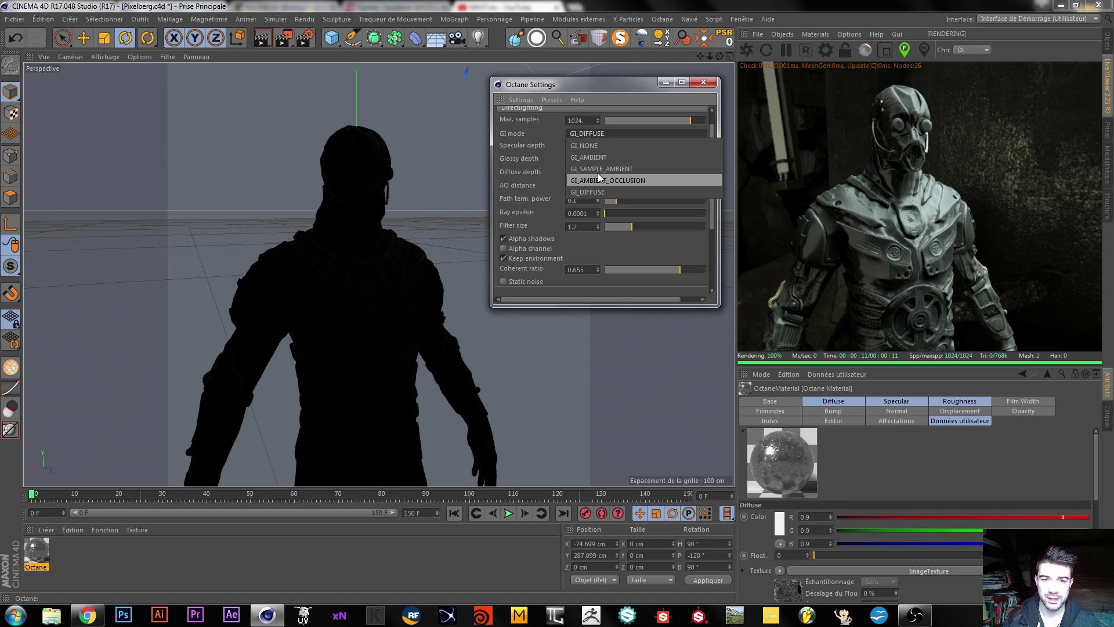
pyautogui.click(562, 187)
pyautogui.scroll(1, 709, 157)
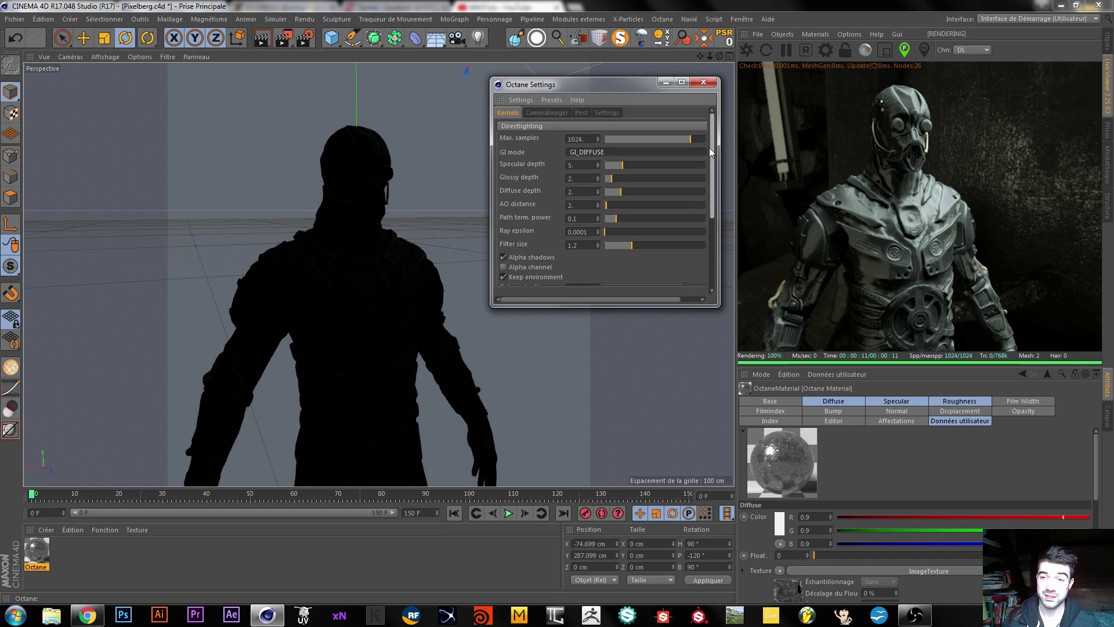
pyautogui.keyDown('alt'); pyautogui.moveTo(354, 250); pyautogui.dragTo(380, 242); pyautogui.keyUp('alt')
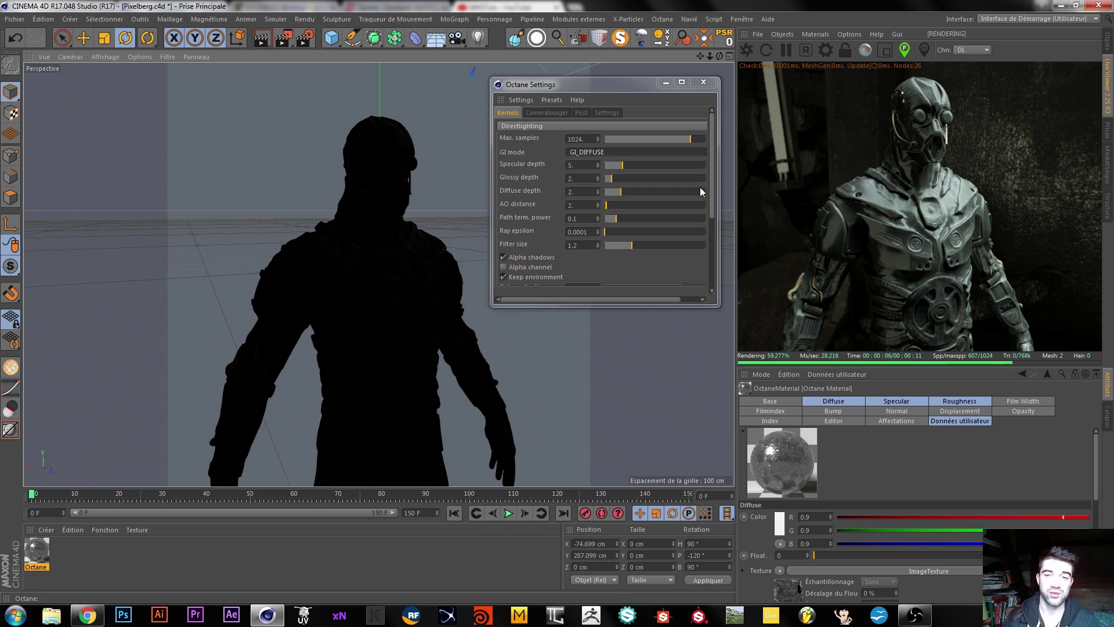
pyautogui.moveTo(712, 148)
pyautogui.mouseDown()
pyautogui.moveTo(702, 249)
pyautogui.moveTo(708, 134)
pyautogui.mouseUp()
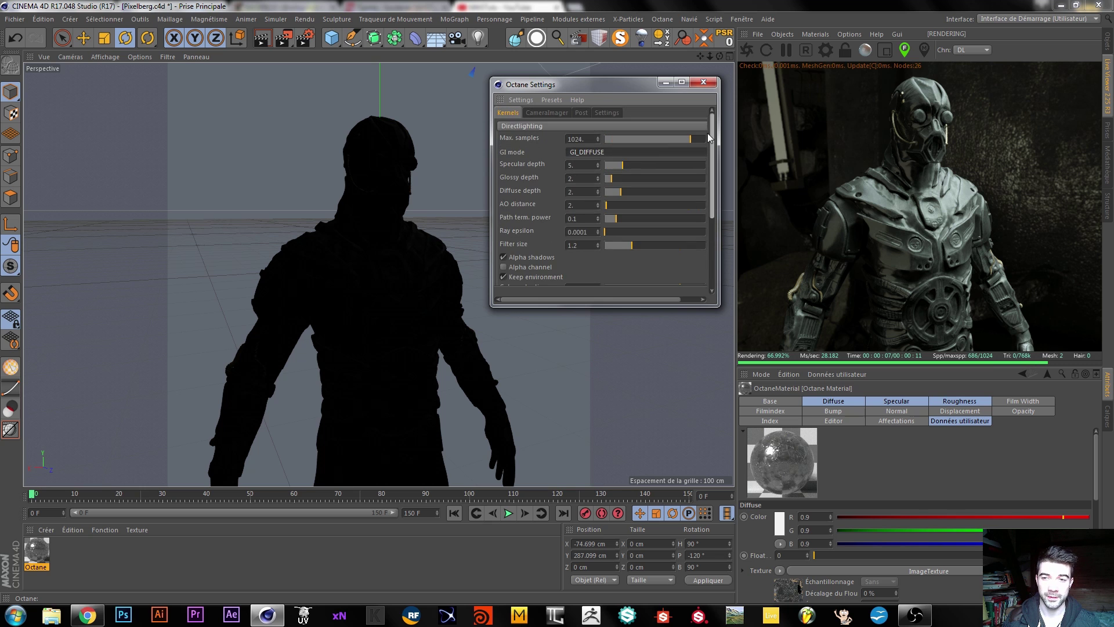
# Step: Set the camera imager's exposure to about 0.81 and review the film response options, keeping Agfacolor_Futura_100CD
pyautogui.click(556, 112)
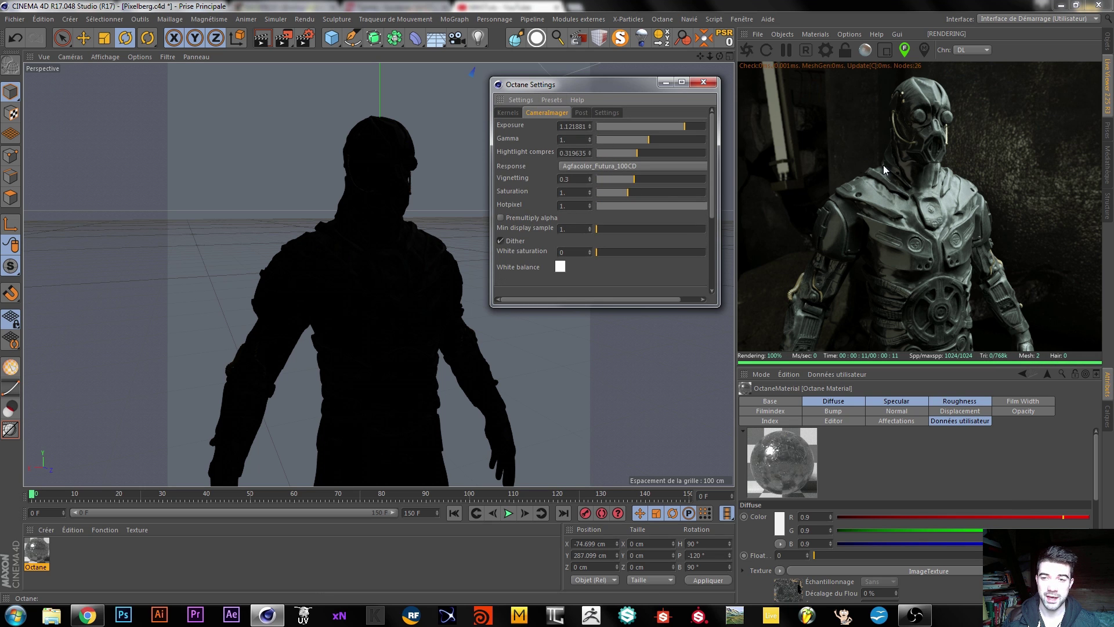
pyautogui.moveTo(682, 127)
pyautogui.mouseDown()
pyautogui.moveTo(652, 123)
pyautogui.moveTo(691, 128)
pyautogui.moveTo(682, 123)
pyautogui.mouseUp()
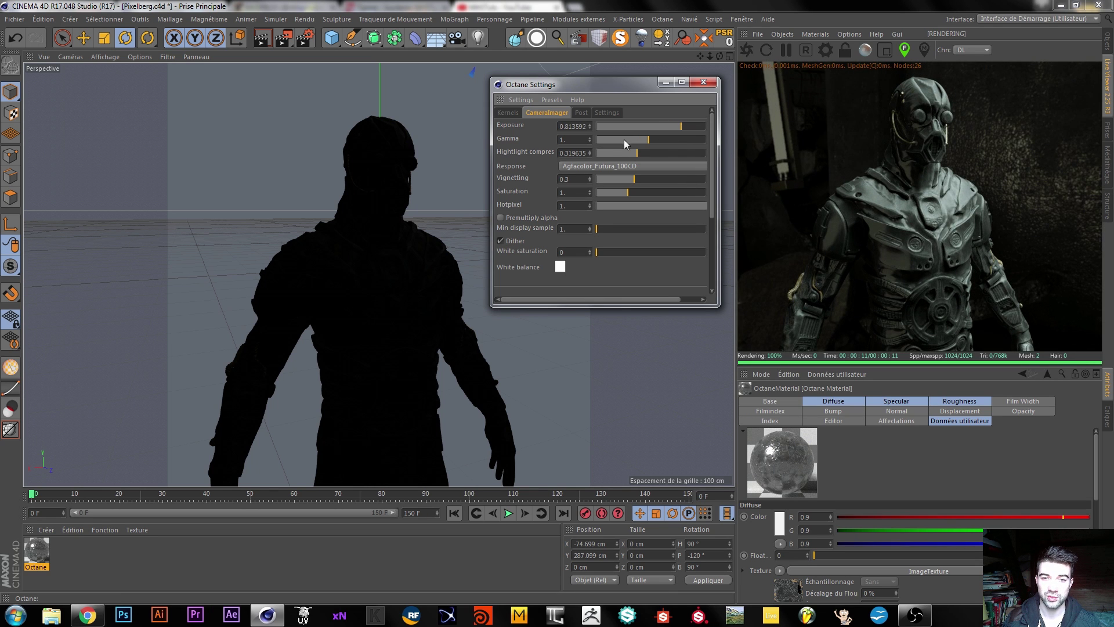
pyautogui.click(595, 168)
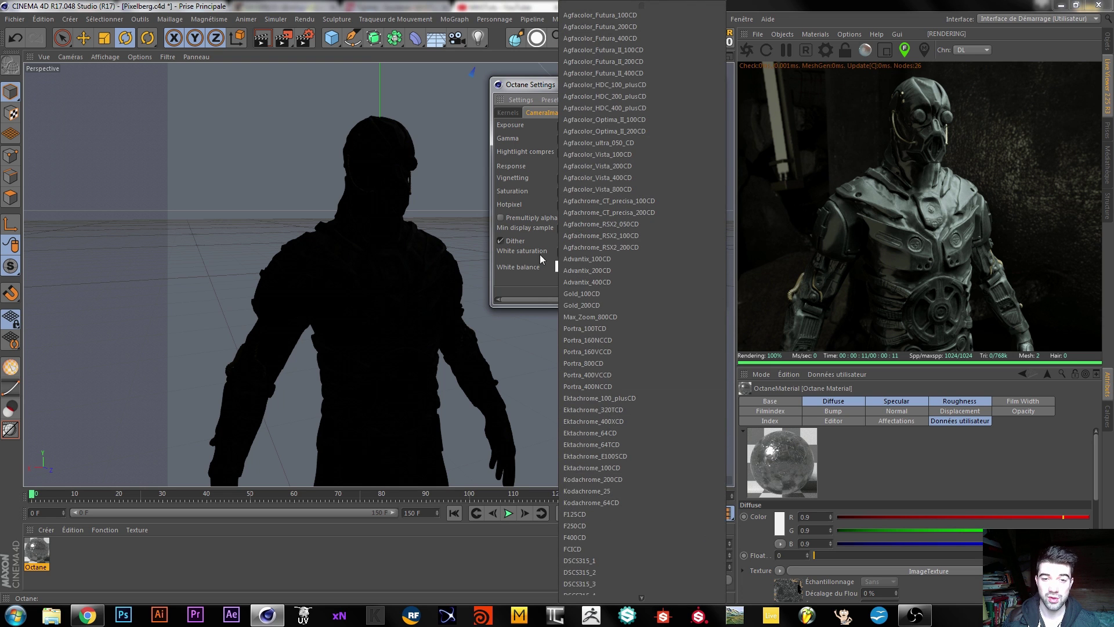
pyautogui.click(524, 290)
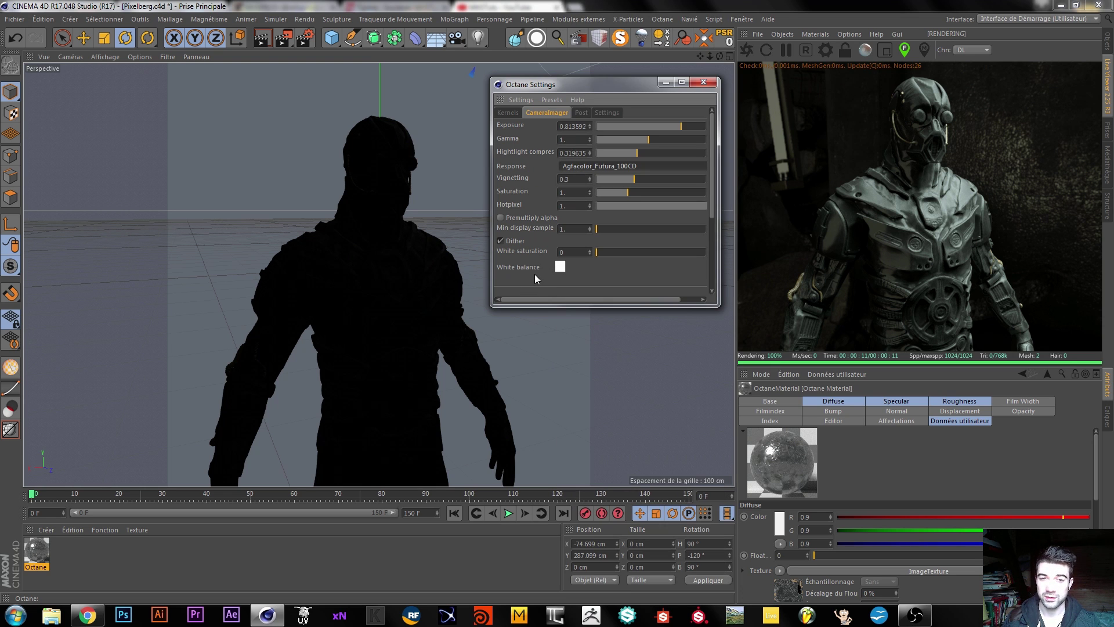
# Step: Look through Octane's post-processing, device, account and C4D shader settings
pyautogui.click(581, 112)
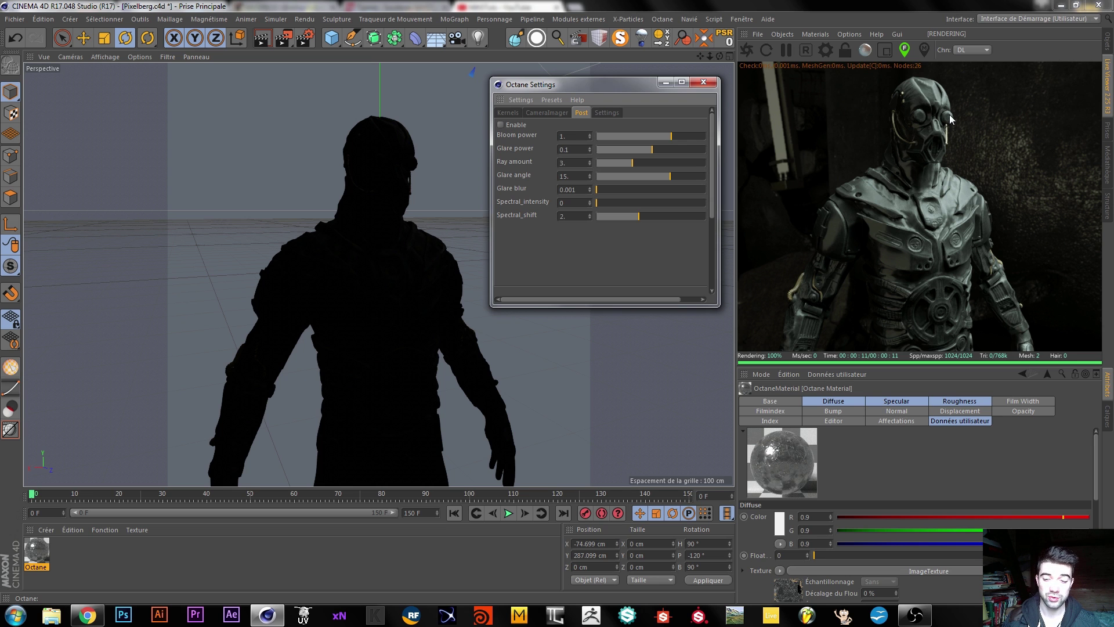
pyautogui.doubleClick(561, 136)
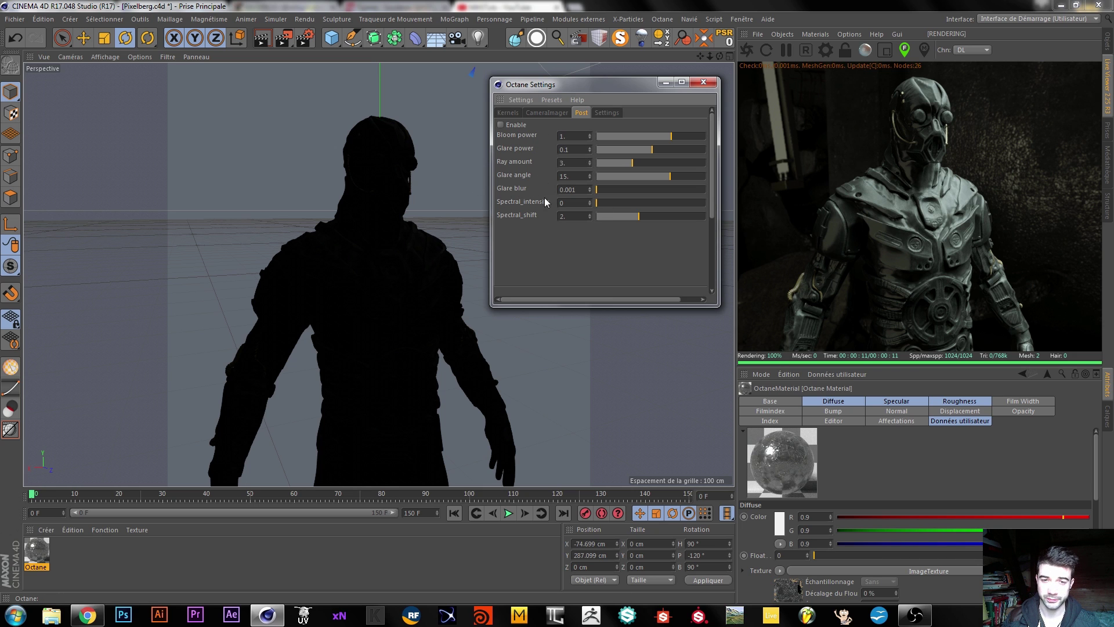
pyautogui.click(609, 112)
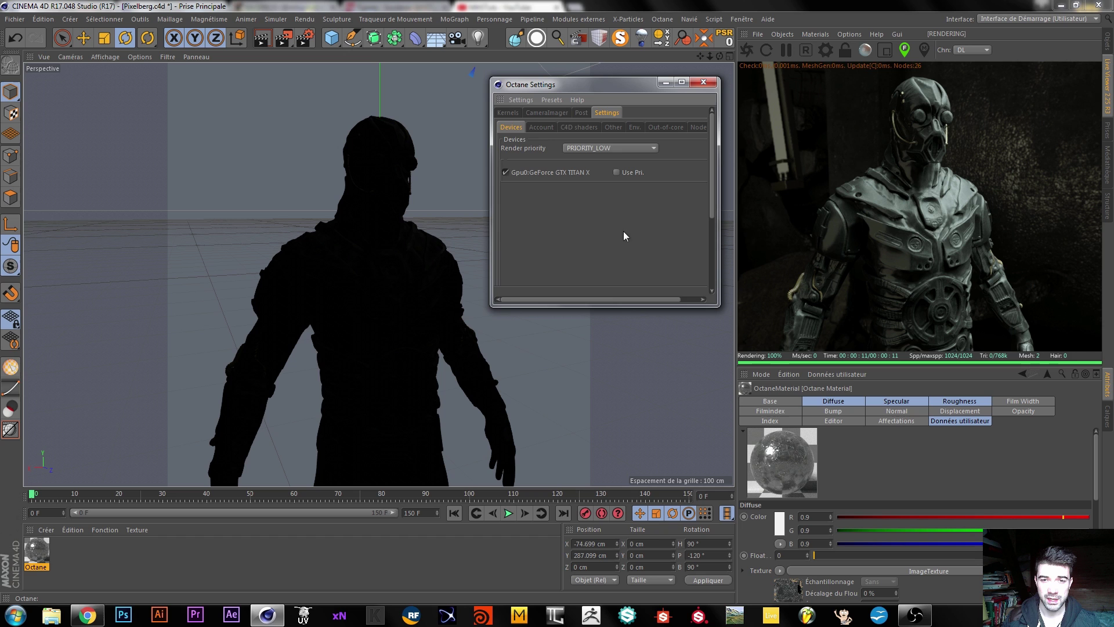
pyautogui.click(548, 127)
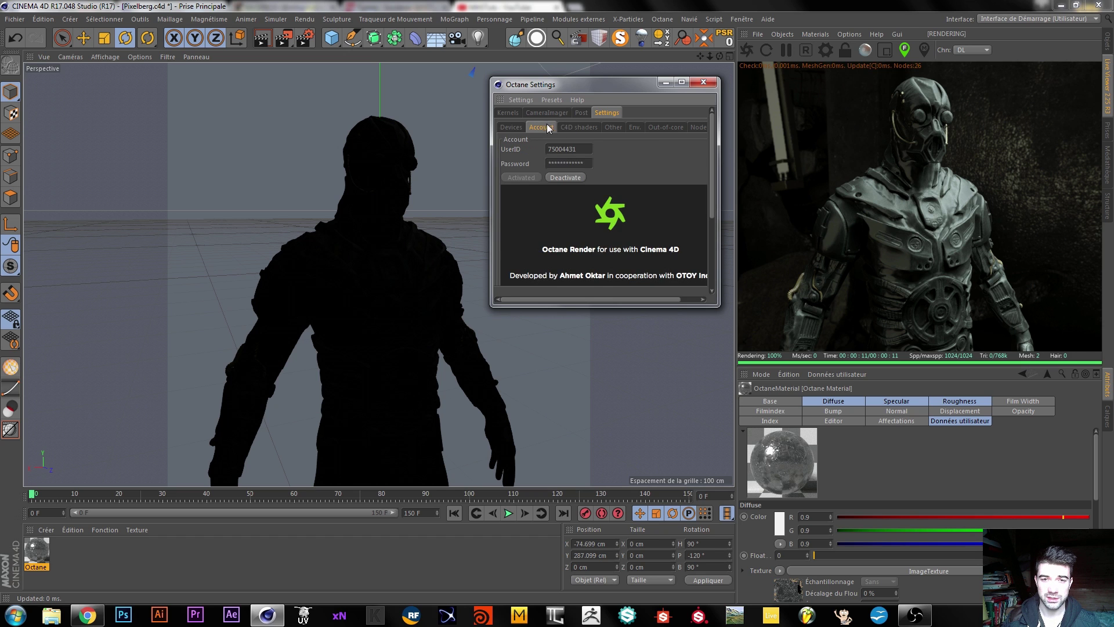
pyautogui.click(578, 128)
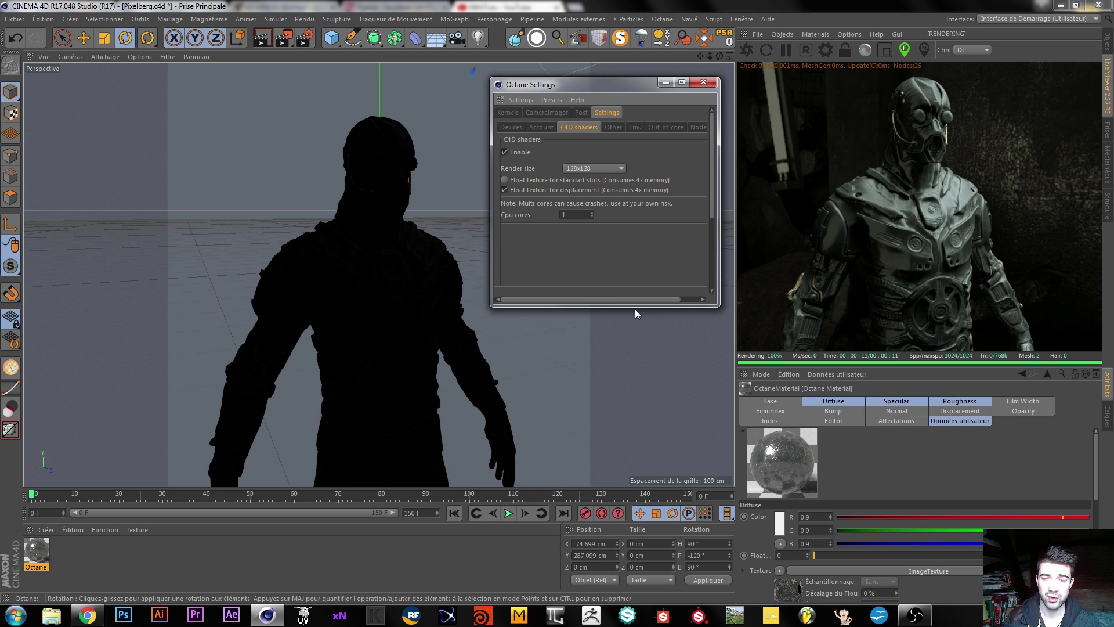
# Step: Apply a new standard material to the character and set its color to red with 74% saturation and 80% brightness
pyautogui.doubleClick(93, 556)
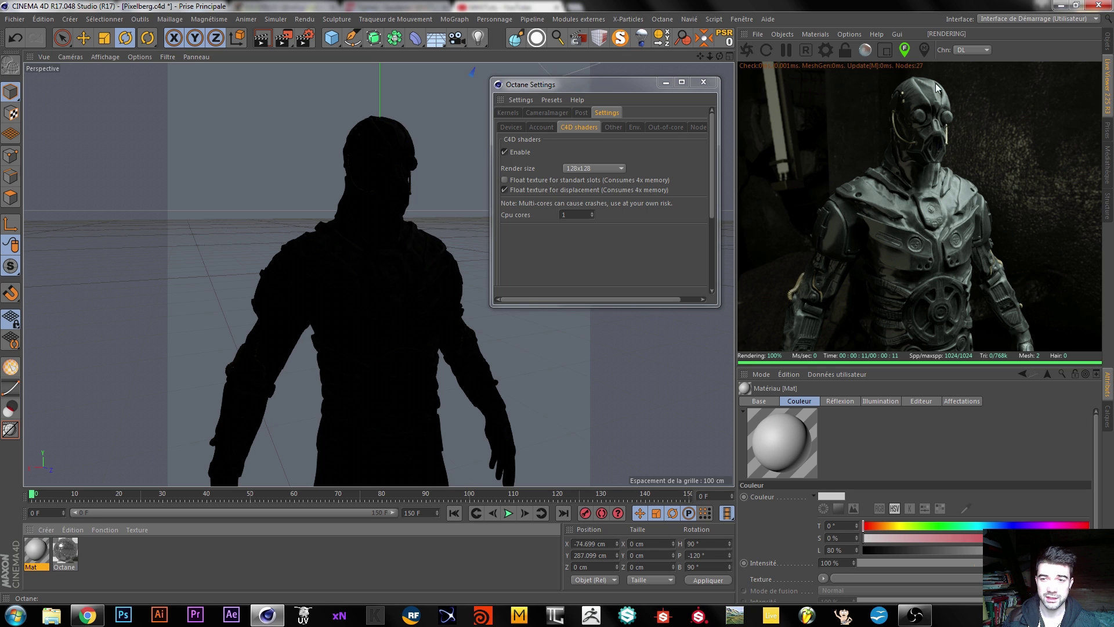
pyautogui.moveTo(33, 548); pyautogui.dragTo(354, 349)
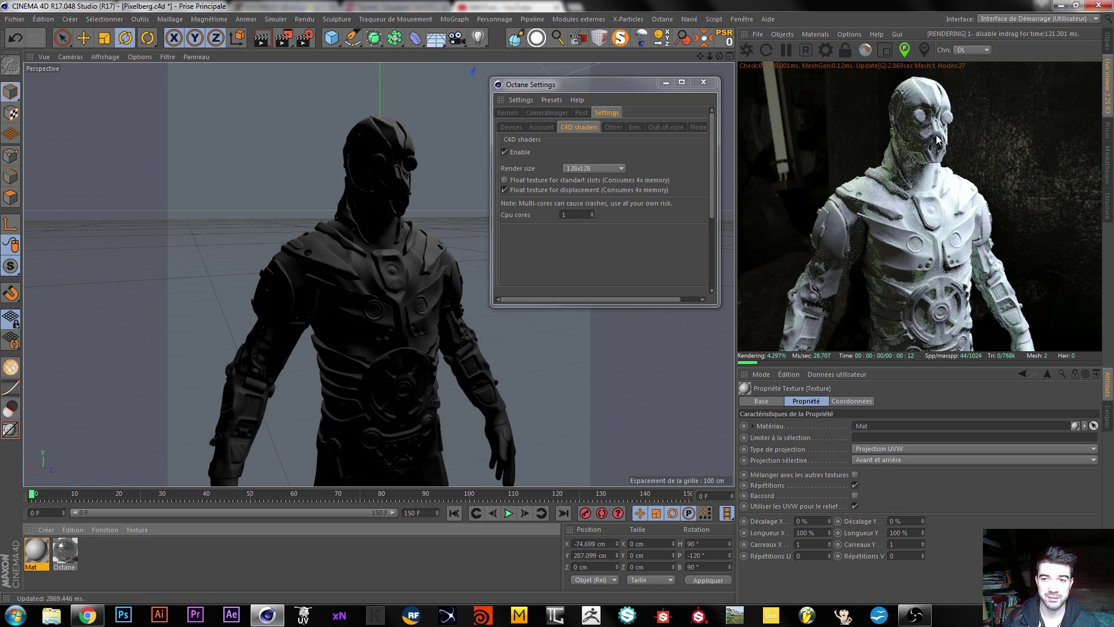
pyautogui.doubleClick(36, 550)
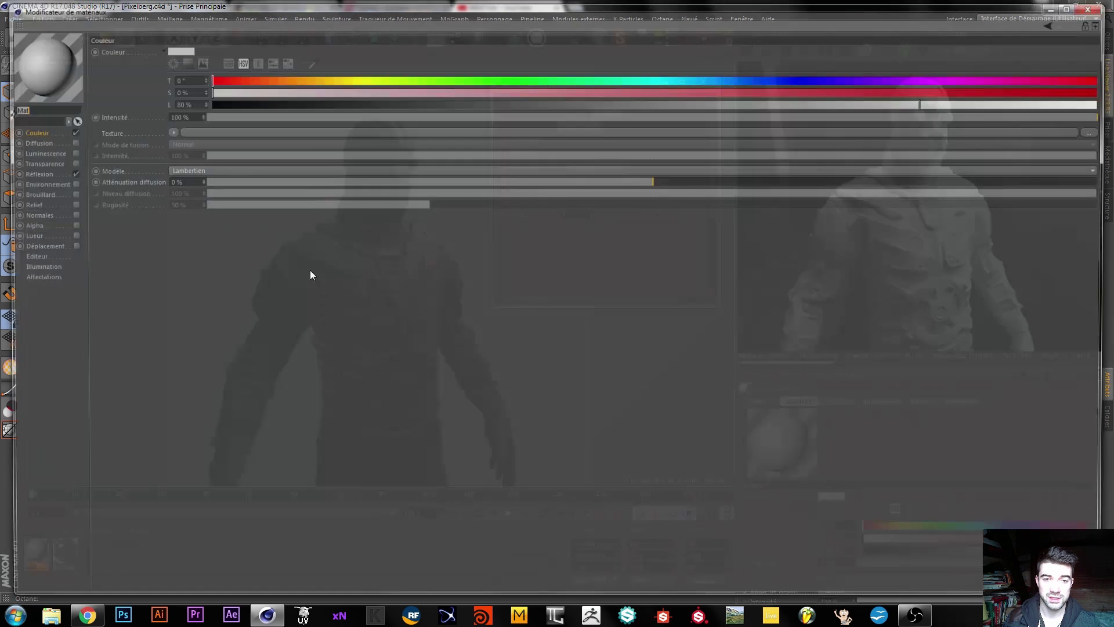
pyautogui.moveTo(217, 77); pyautogui.dragTo(291, 78)
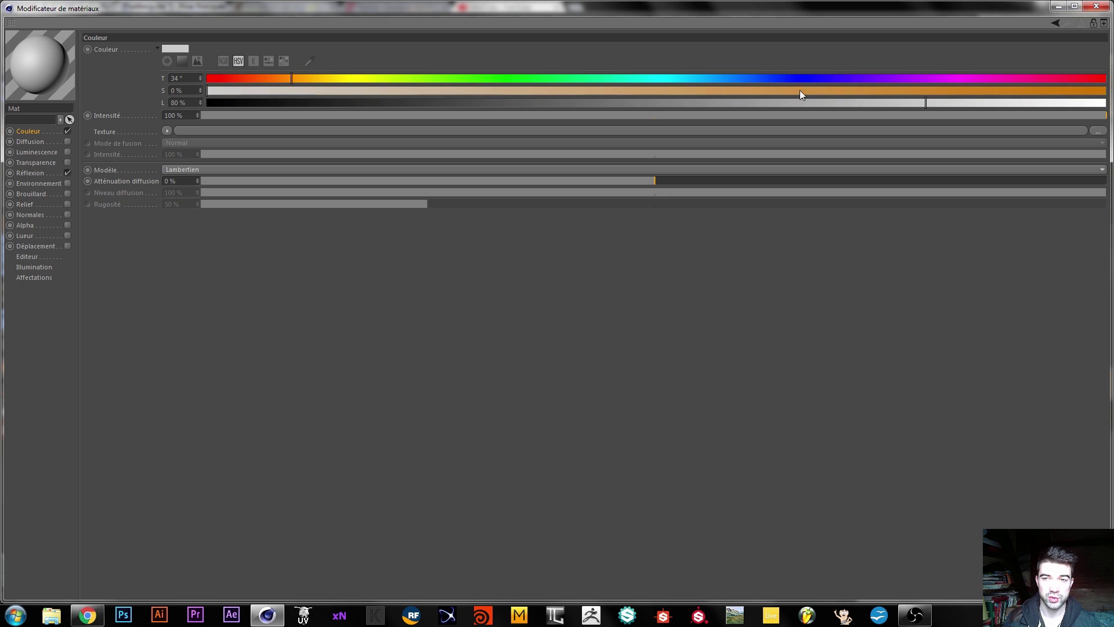
pyautogui.click(173, 51)
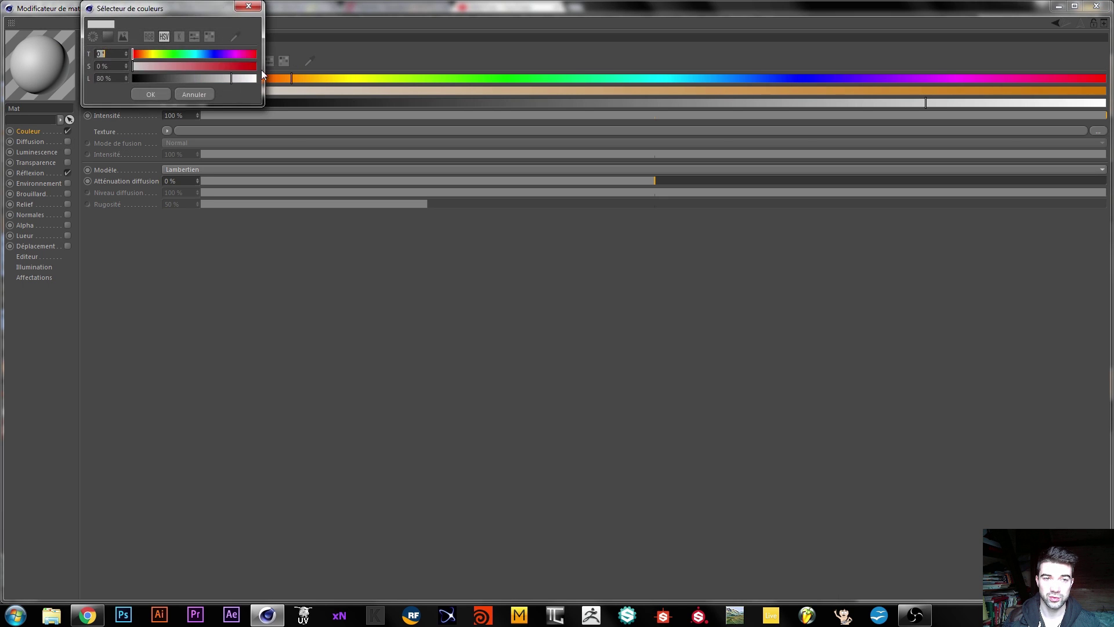
pyautogui.moveTo(250, 78); pyautogui.dragTo(224, 81)
pyautogui.click(153, 94)
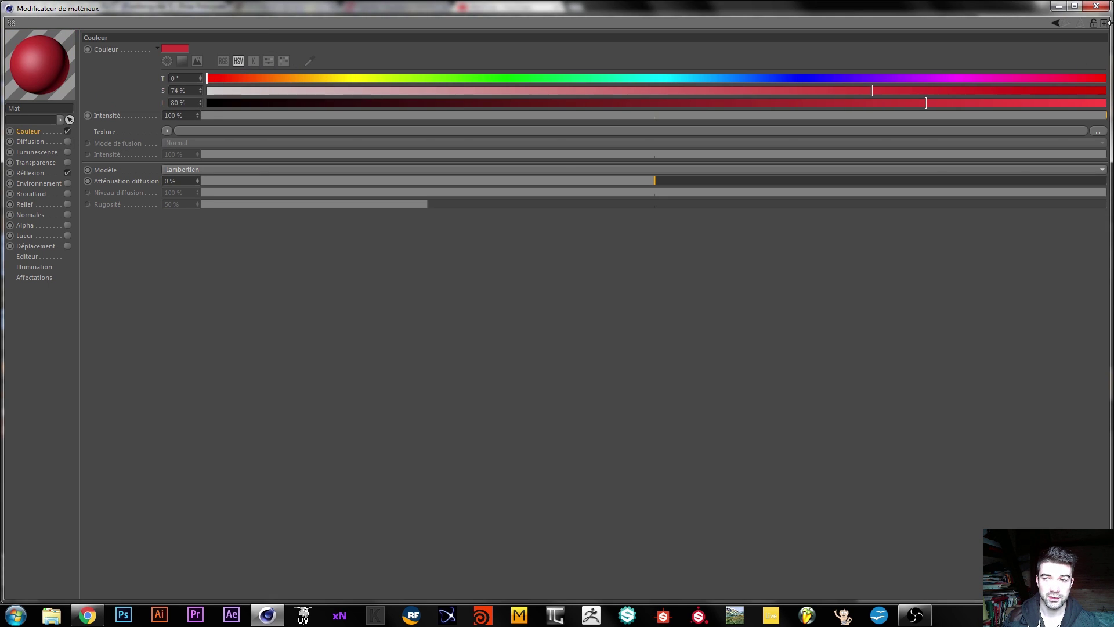
pyautogui.click(1096, 5)
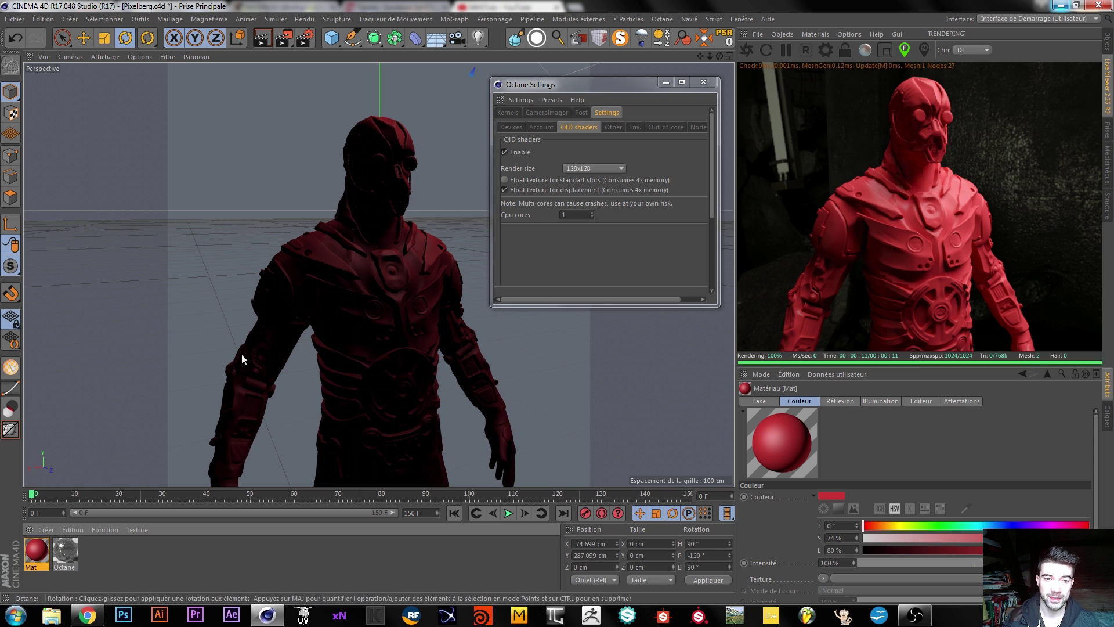
# Step: Delete the red Mat material and the character's leftover texture tag, restoring the Octane material in the refreshed live render
pyautogui.click(36, 556)
pyautogui.press('Delete')
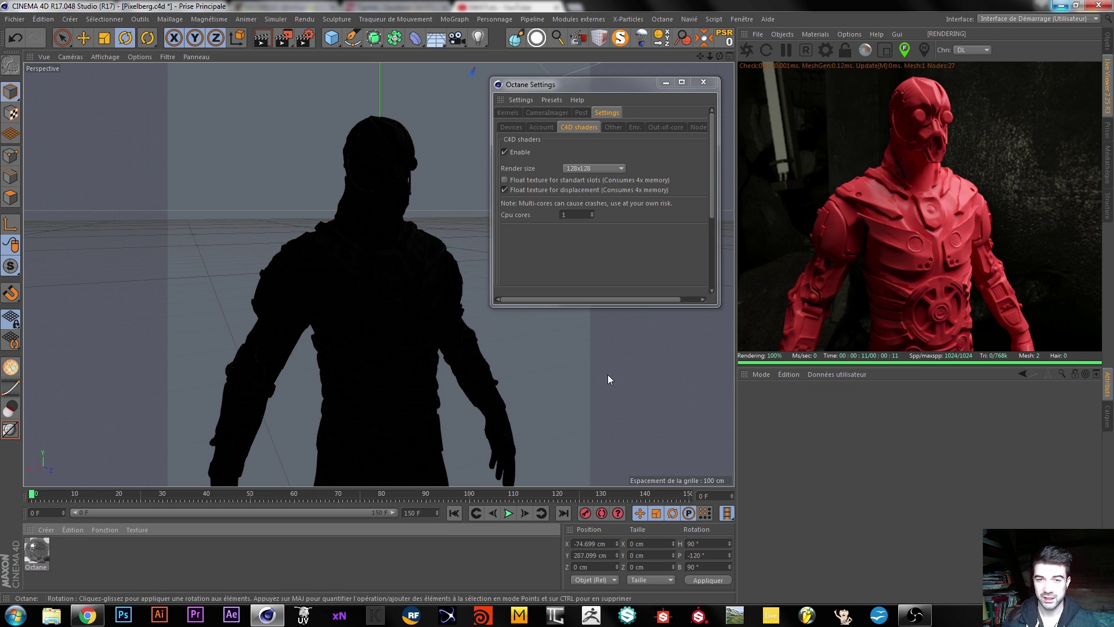
pyautogui.click(769, 49)
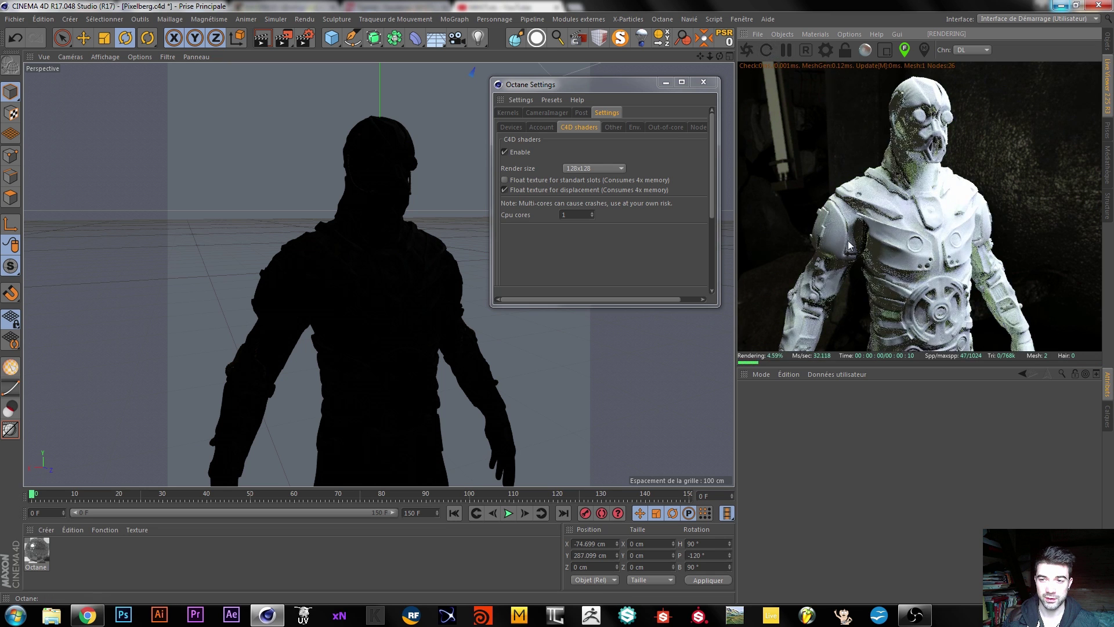
pyautogui.click(1107, 42)
pyautogui.click(897, 70)
pyautogui.click(979, 75)
pyautogui.click(1107, 81)
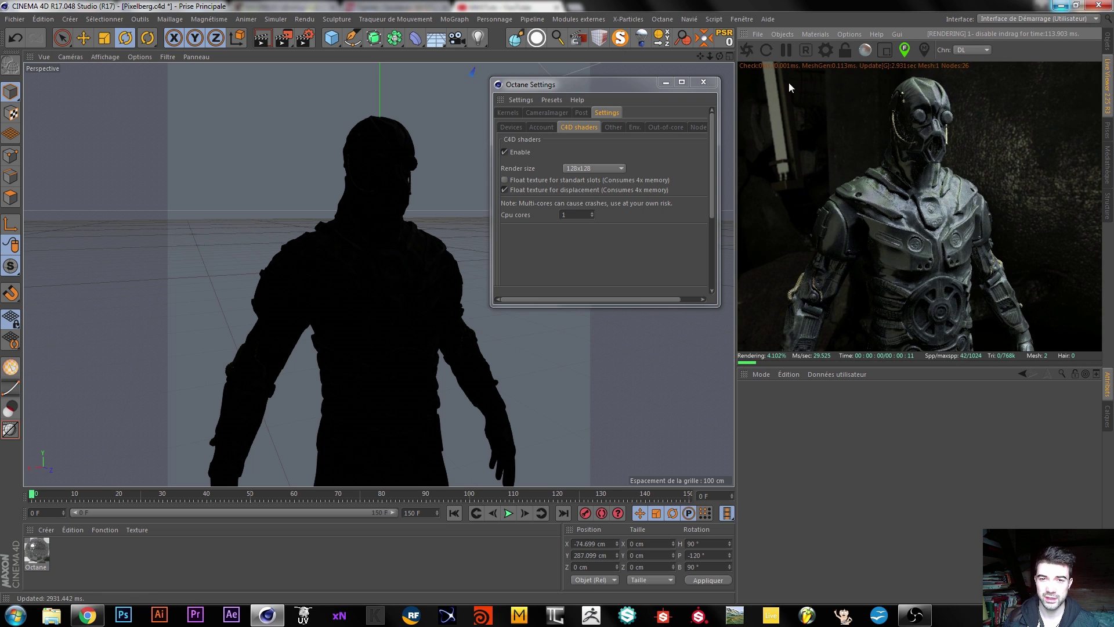
# Step: Look through Octane's Other, Env., Out-of-core and Nodes settings, widening the settings window, and close it
pyautogui.click(609, 127)
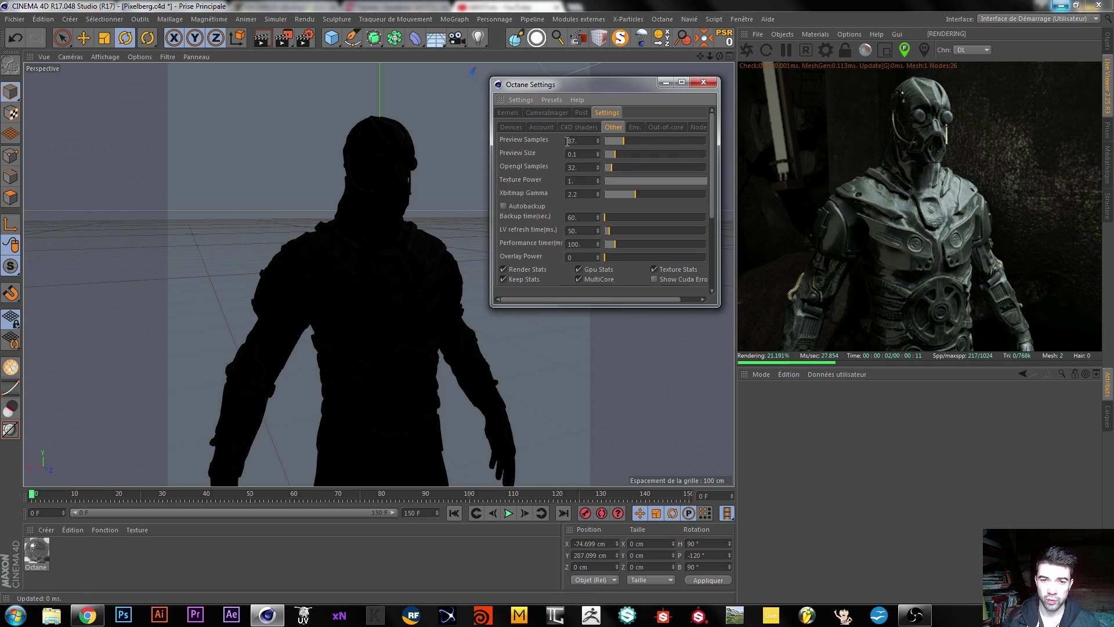
pyautogui.moveTo(711, 149); pyautogui.dragTo(728, 133)
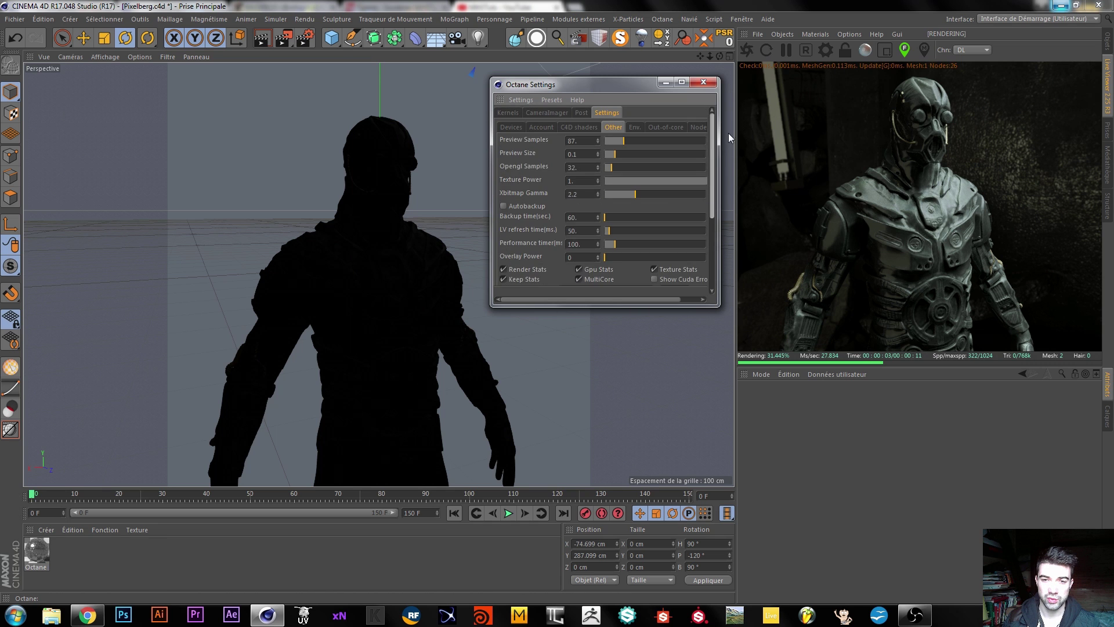
pyautogui.click(634, 129)
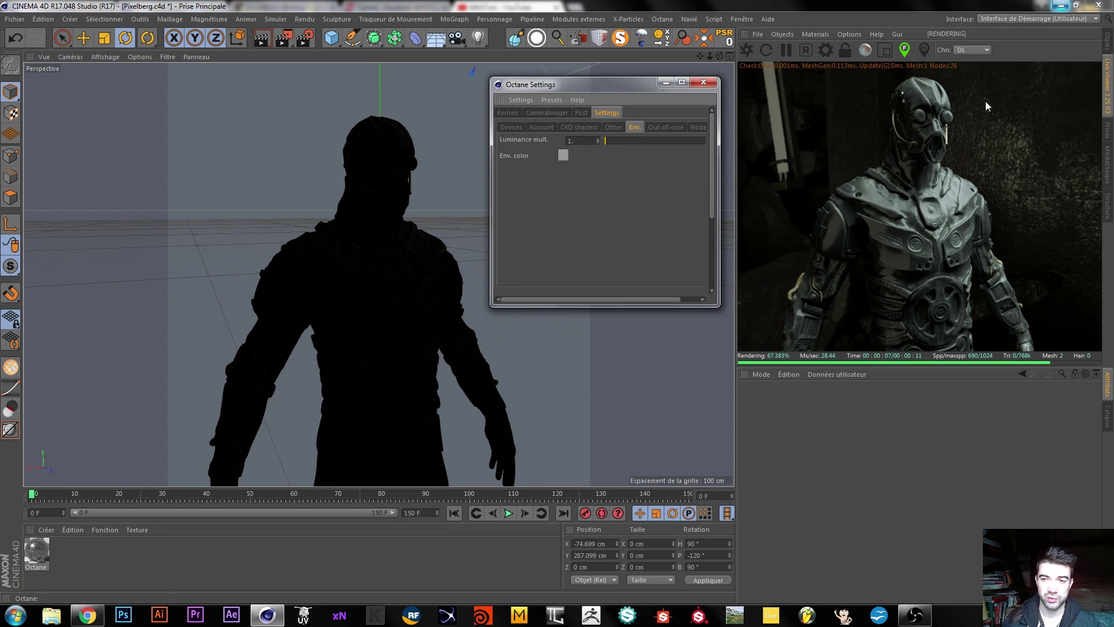
pyautogui.click(677, 124)
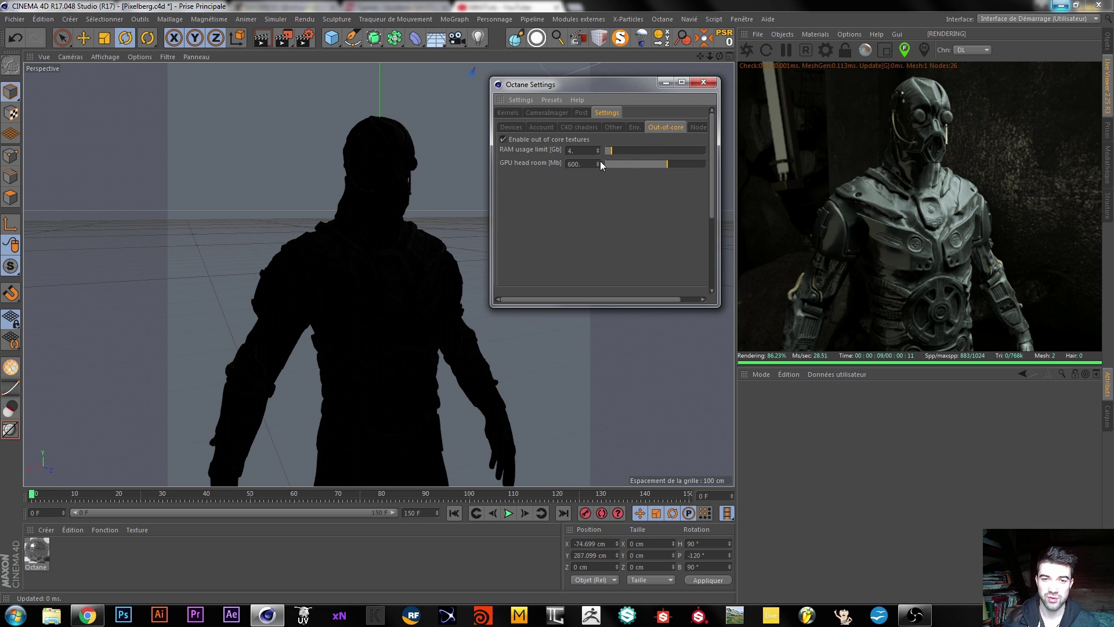
pyautogui.moveTo(718, 183); pyautogui.dragTo(751, 183)
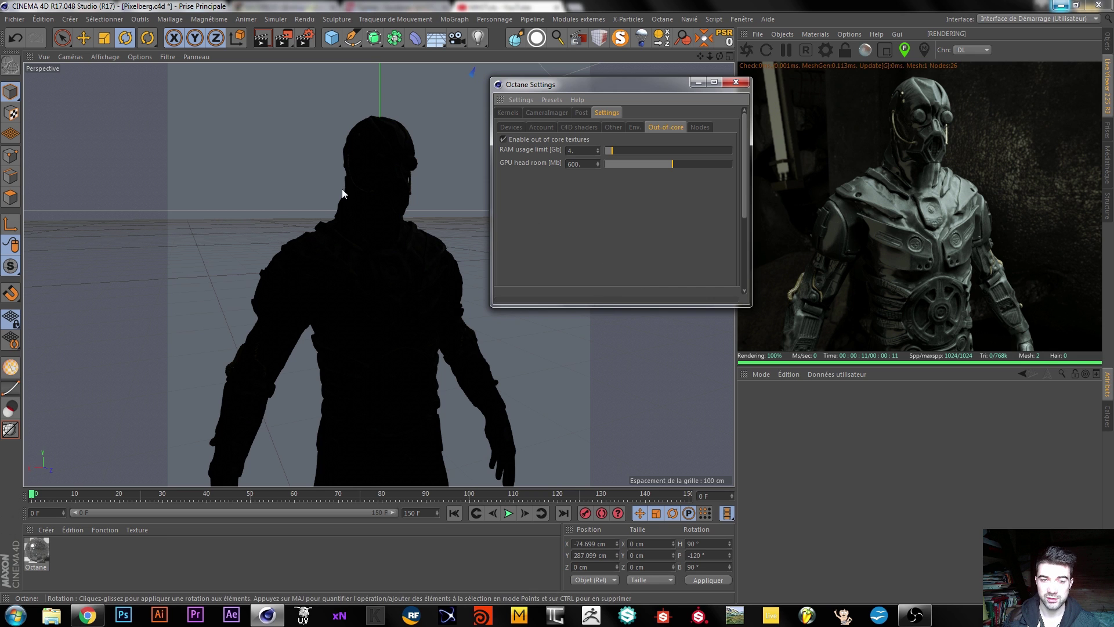
pyautogui.click(699, 128)
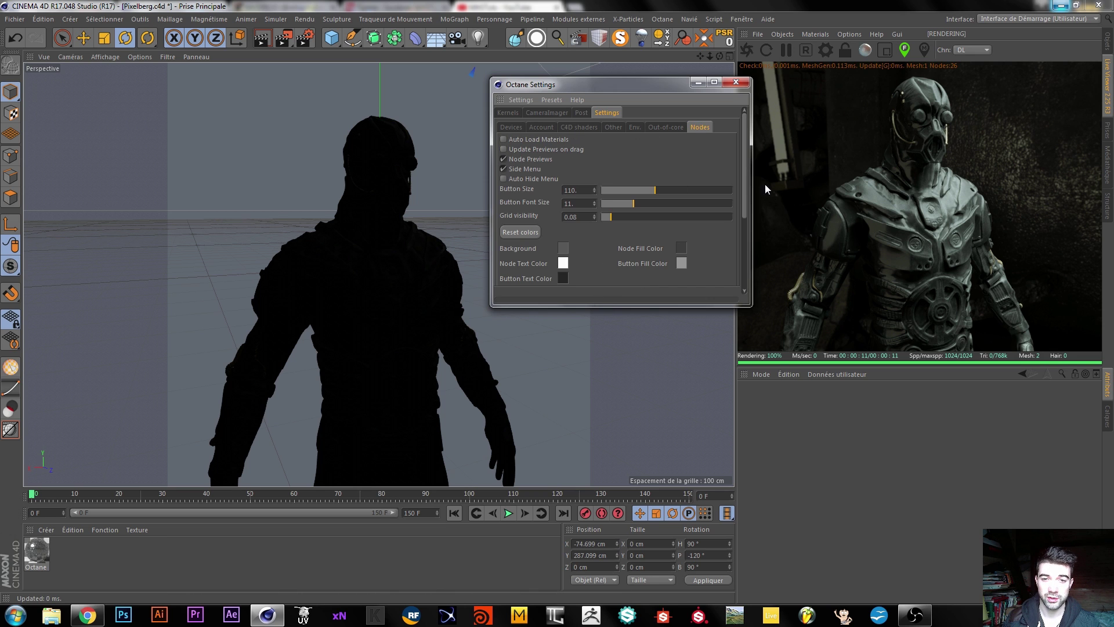
pyautogui.moveTo(743, 159); pyautogui.dragTo(740, 92)
pyautogui.click(736, 82)
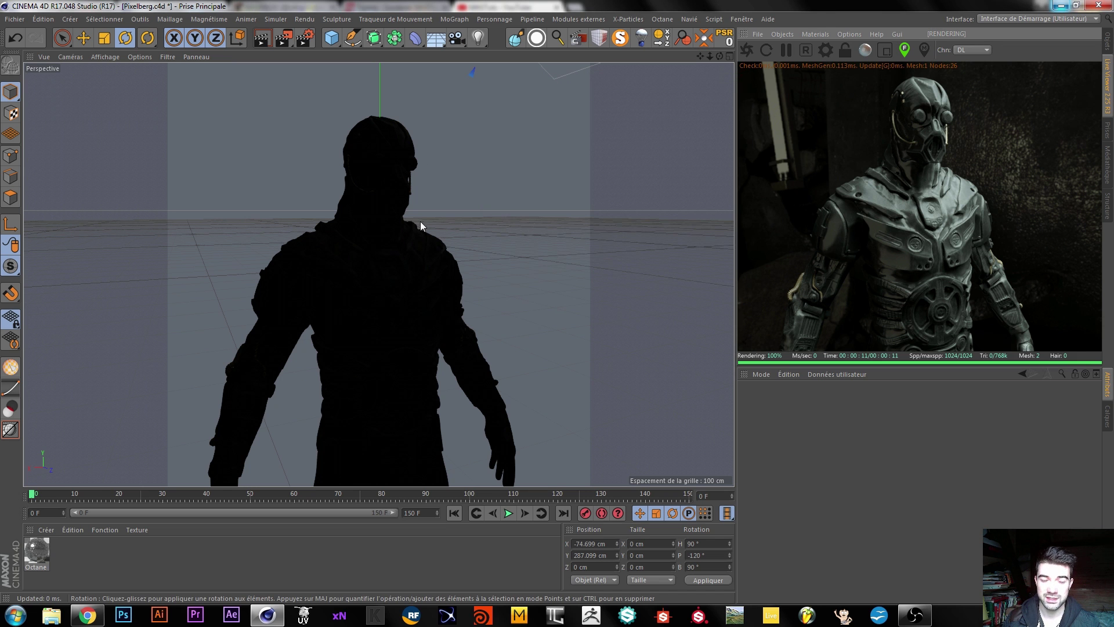
# Step: Open the Octane Node Editor full screen and load the node graph of the character's Octane material
pyautogui.scroll(2, 350, 250)
pyautogui.keyDown('alt'); pyautogui.moveTo(423, 248); pyautogui.dragTo(488, 287); pyautogui.keyUp('alt')
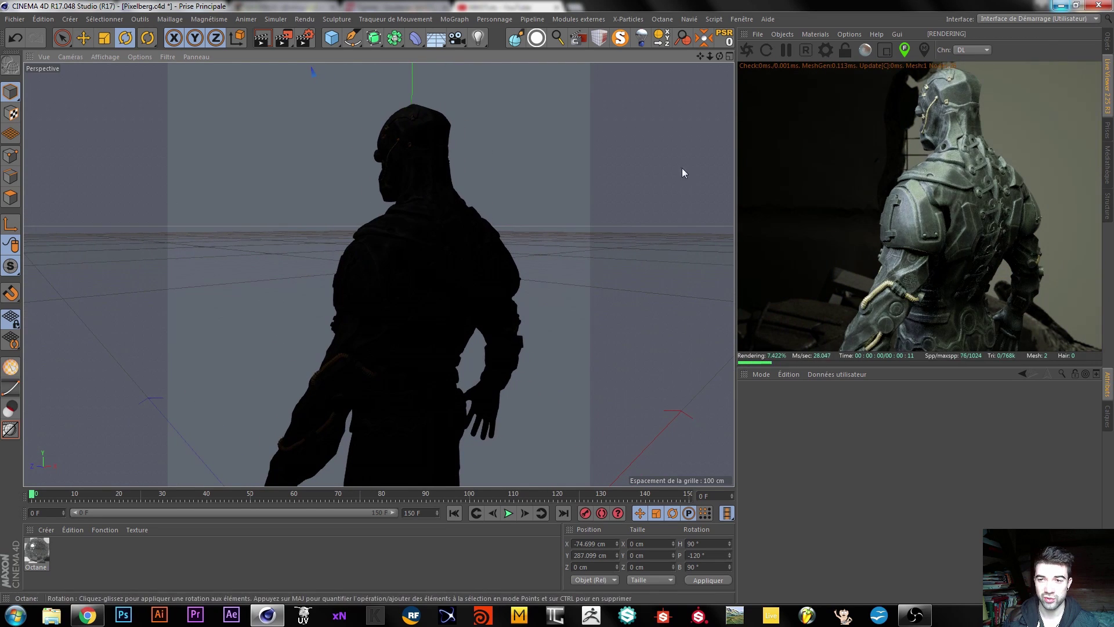
pyautogui.click(824, 36)
pyautogui.click(841, 62)
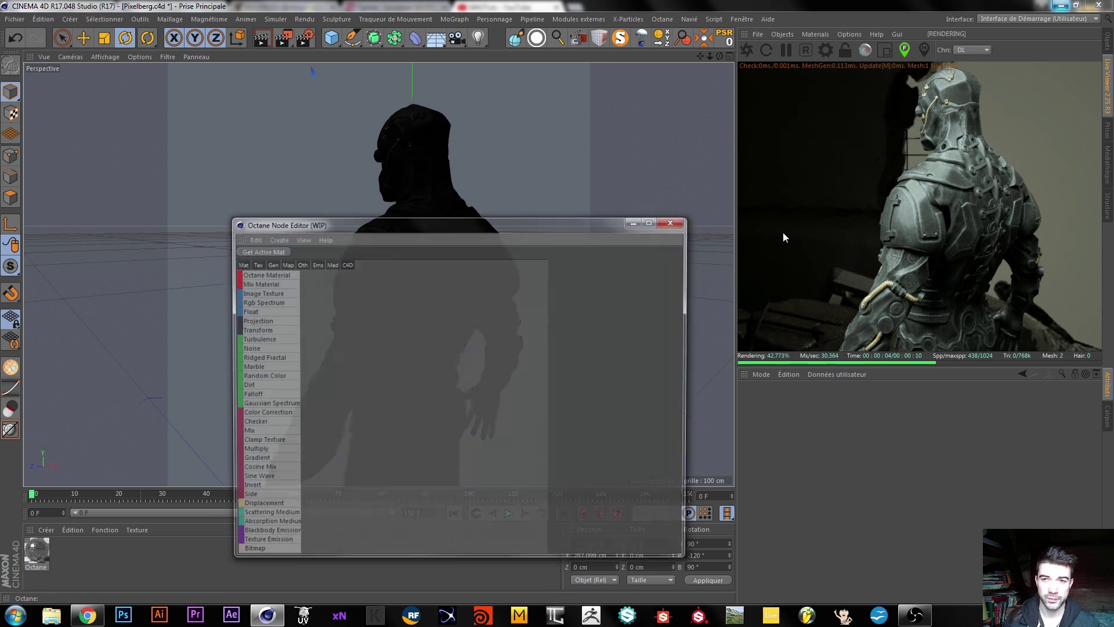
pyautogui.click(36, 551)
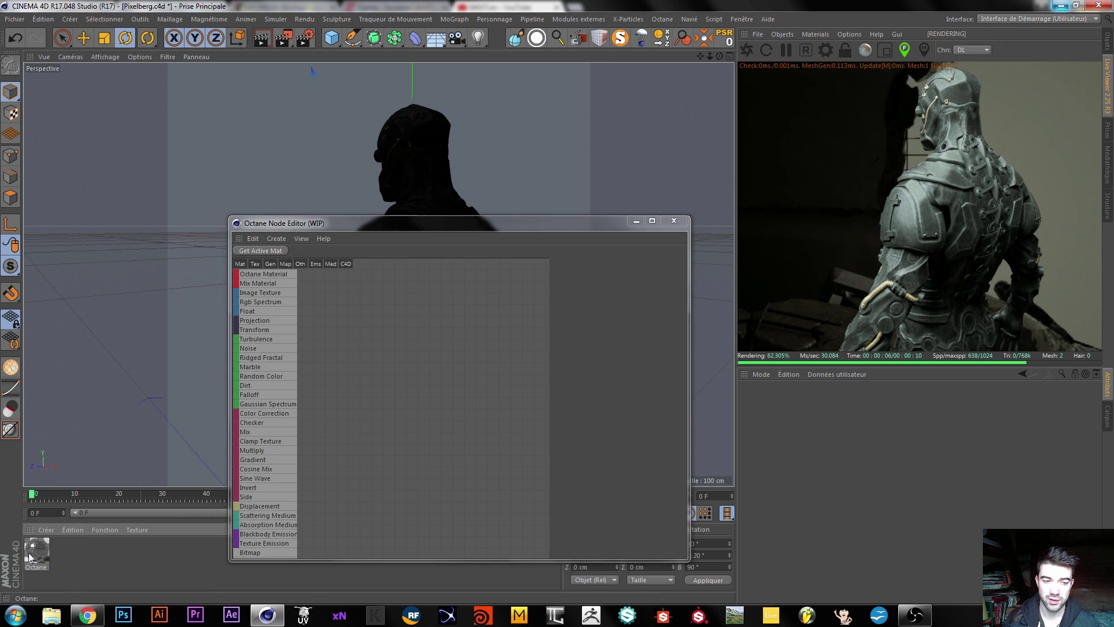
pyautogui.click(269, 250)
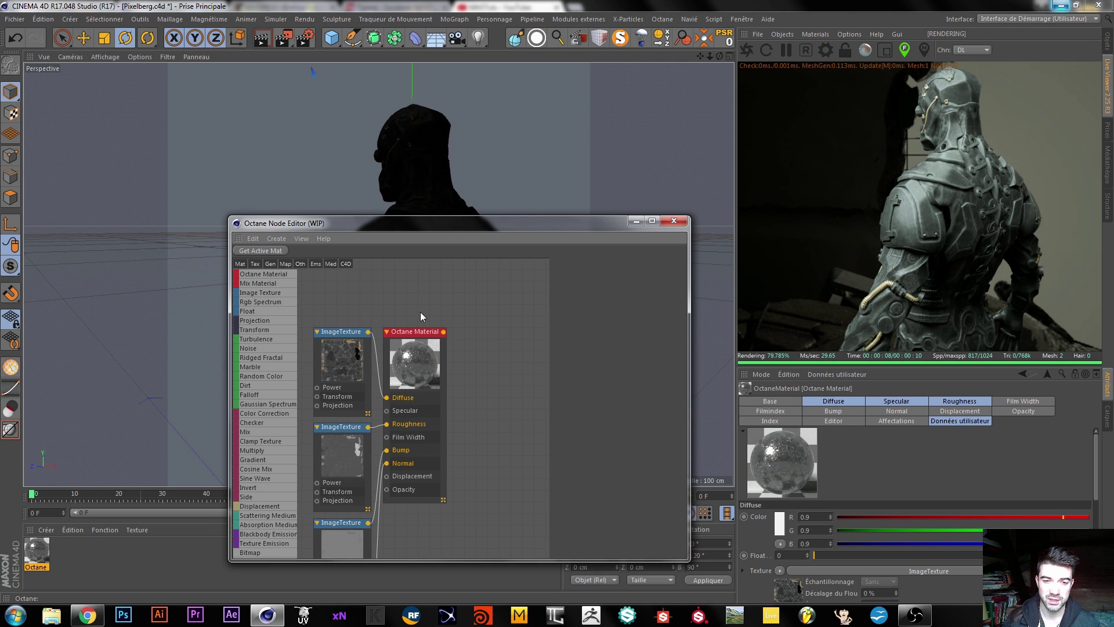
pyautogui.moveTo(420, 332); pyautogui.dragTo(474, 315)
pyautogui.click(652, 221)
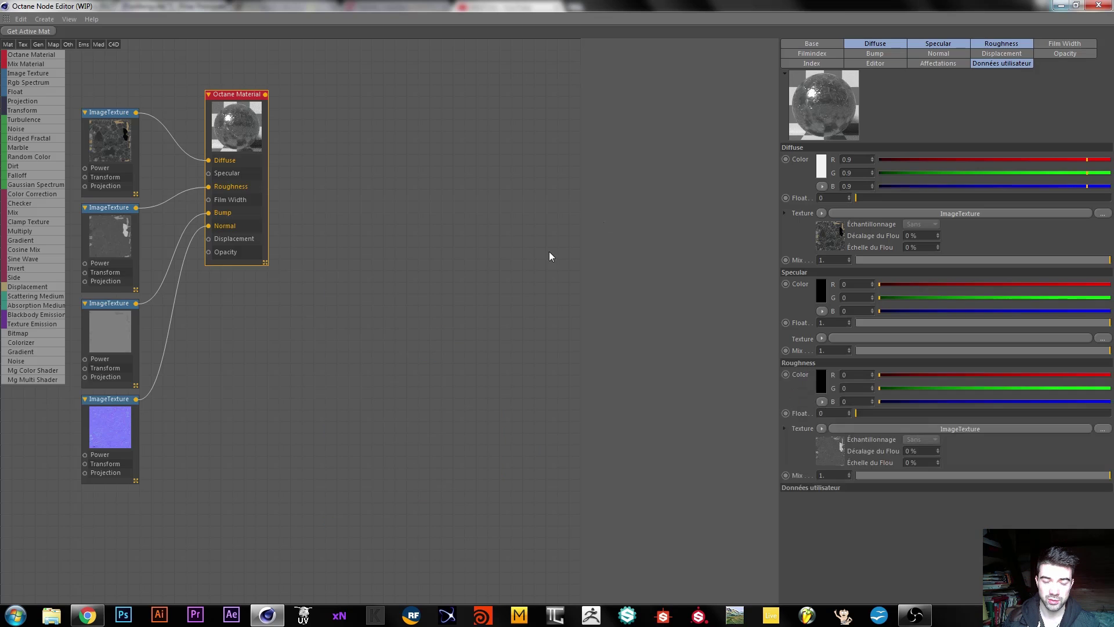
# Step: Spread out the Octane Material node and its four ImageTexture nodes, show the material's parameters, and close the node editor
pyautogui.moveTo(234, 102); pyautogui.dragTo(485, 212)
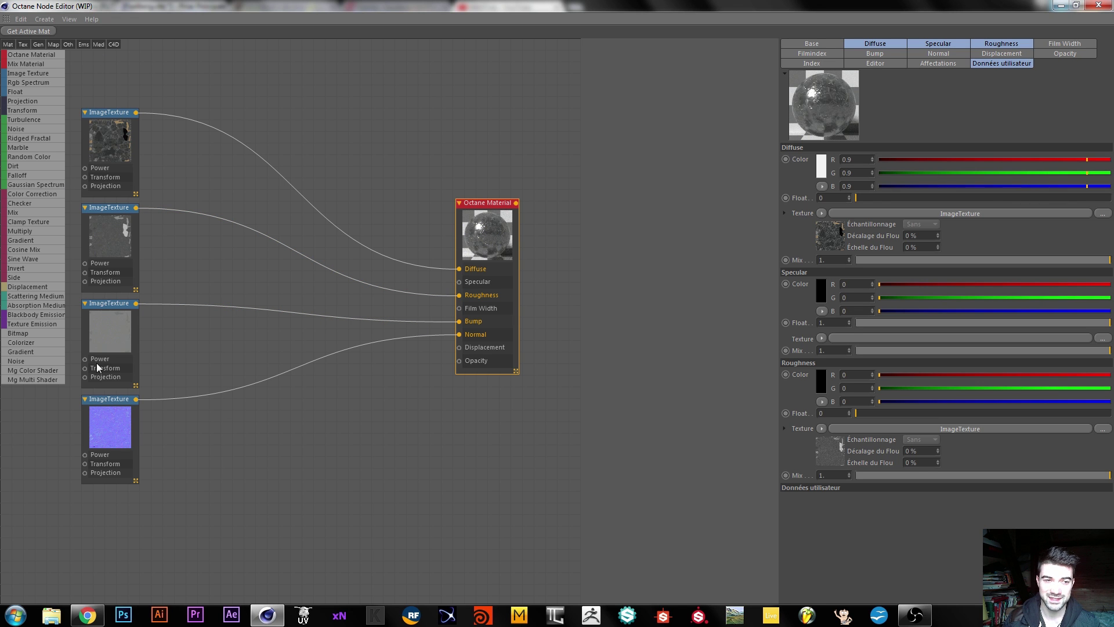
pyautogui.moveTo(93, 306); pyautogui.dragTo(218, 301)
pyautogui.moveTo(106, 402); pyautogui.dragTo(243, 420)
pyautogui.moveTo(110, 218); pyautogui.dragTo(207, 210)
pyautogui.click(147, 169)
pyautogui.moveTo(118, 129); pyautogui.dragTo(217, 114)
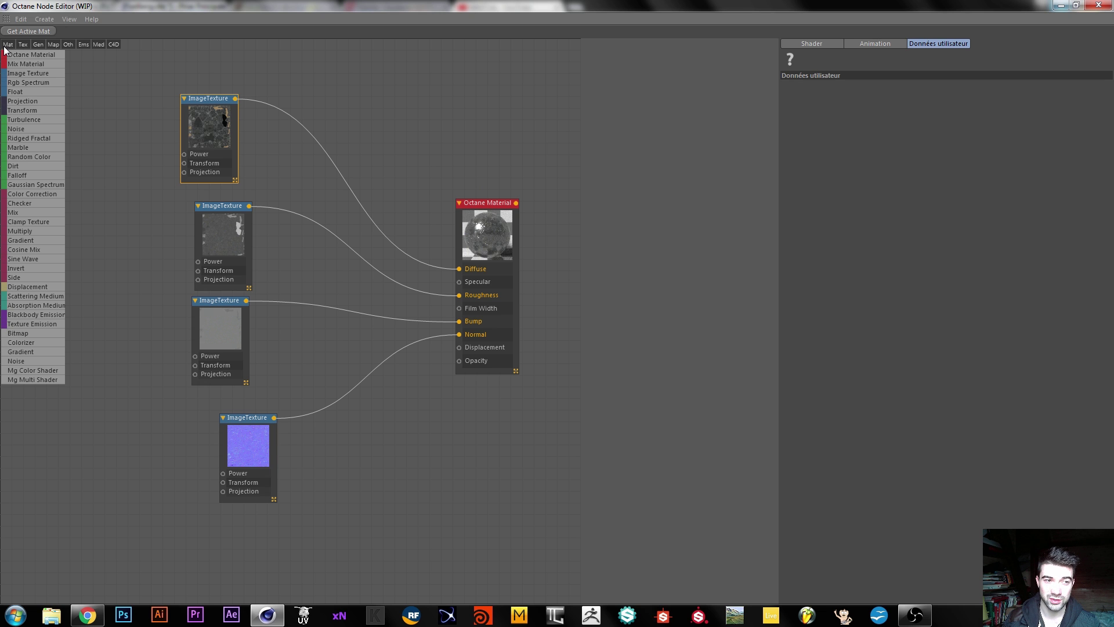
pyautogui.click(491, 206)
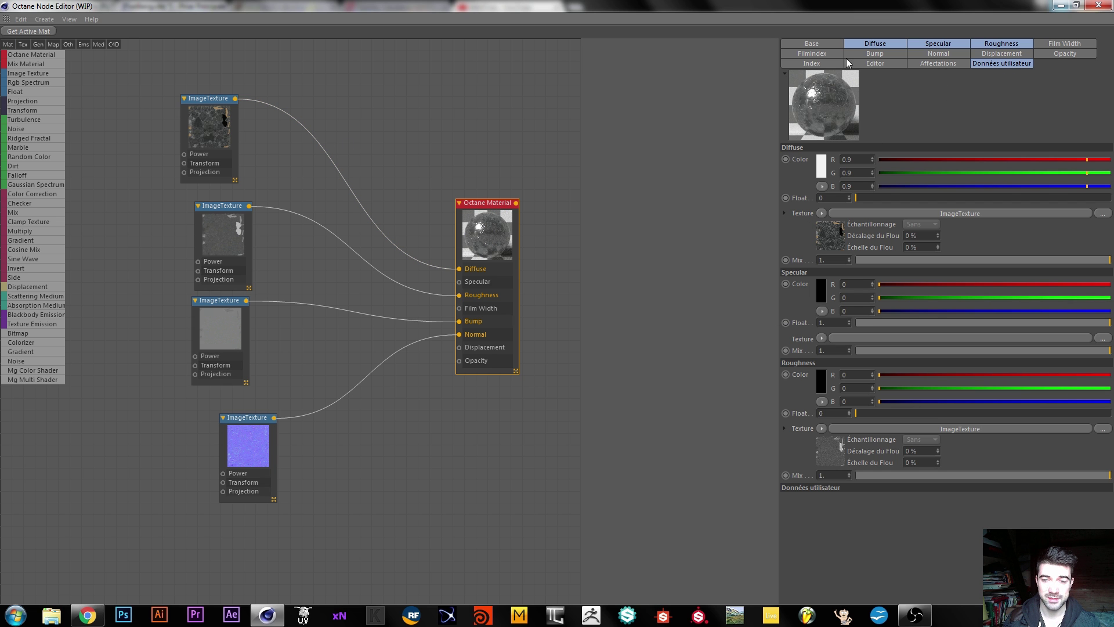
pyautogui.click(1099, 5)
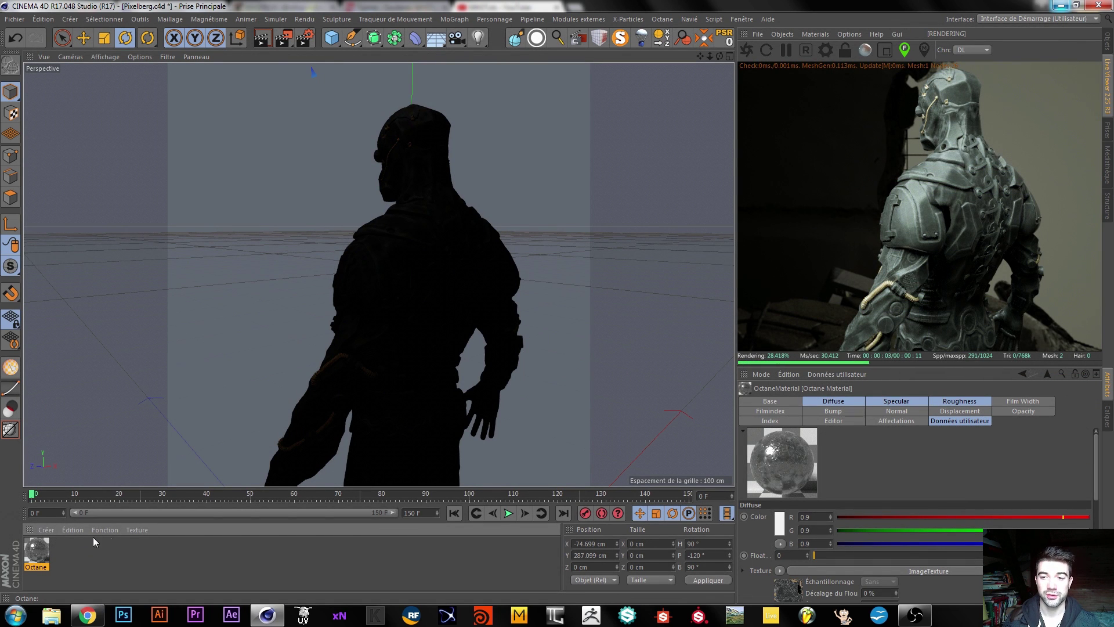
# Step: Examine the character's live render from the front and closer up, and check the scene's object list
pyautogui.keyDown('alt'); pyautogui.moveTo(403, 247); pyautogui.dragTo(322, 270); pyautogui.keyUp('alt')
pyautogui.keyDown('alt'); pyautogui.moveTo(322, 269); pyautogui.dragTo(321, 241, button='right'); pyautogui.keyUp('alt')
pyautogui.keyDown('alt'); pyautogui.moveTo(326, 241); pyautogui.dragTo(344, 283); pyautogui.keyUp('alt')
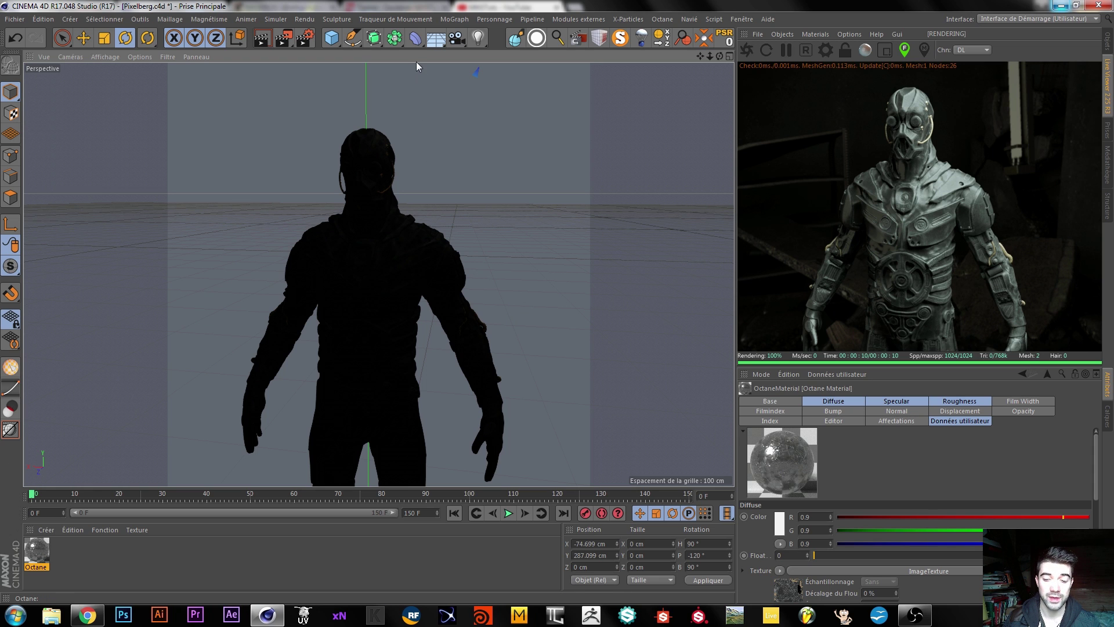
pyautogui.keyDown('alt'); pyautogui.moveTo(416, 230); pyautogui.dragTo(379, 257); pyautogui.keyUp('alt')
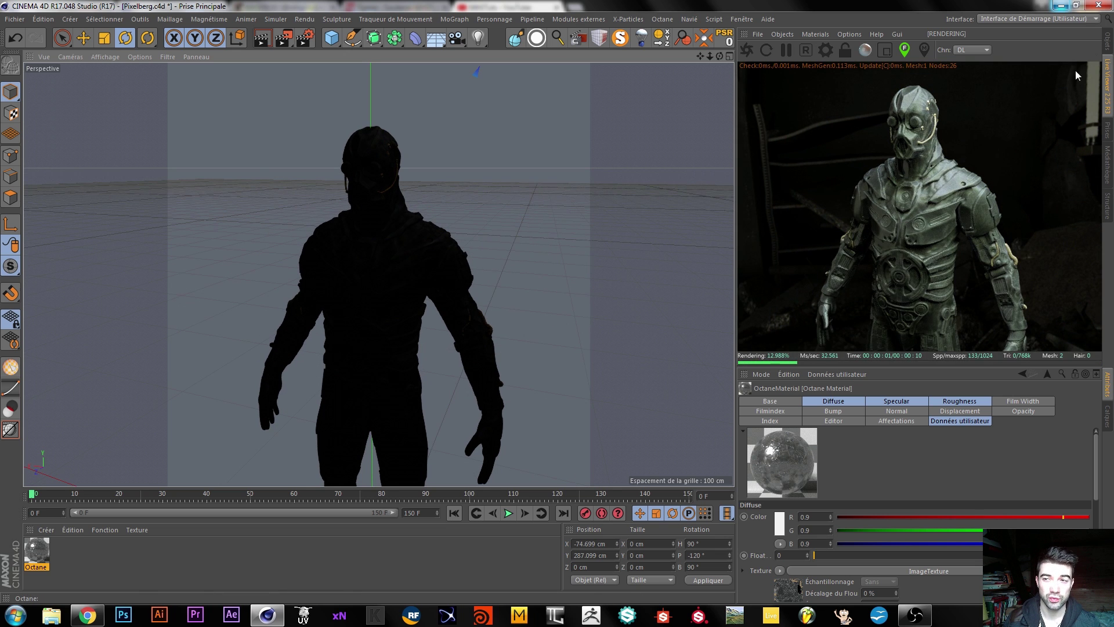
pyautogui.click(1107, 42)
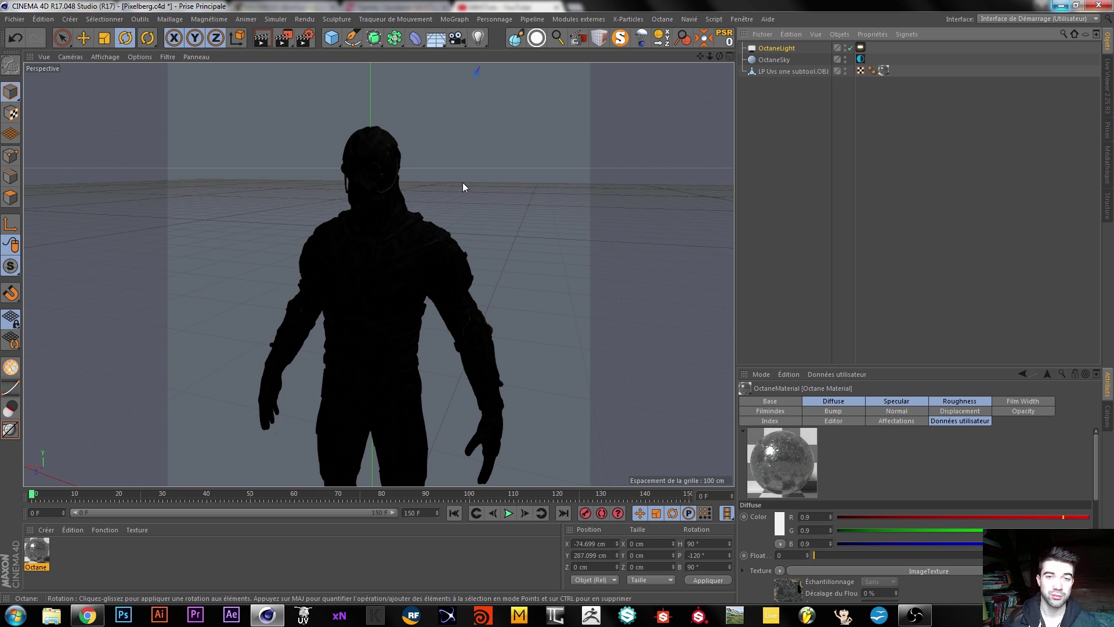
pyautogui.click(1108, 86)
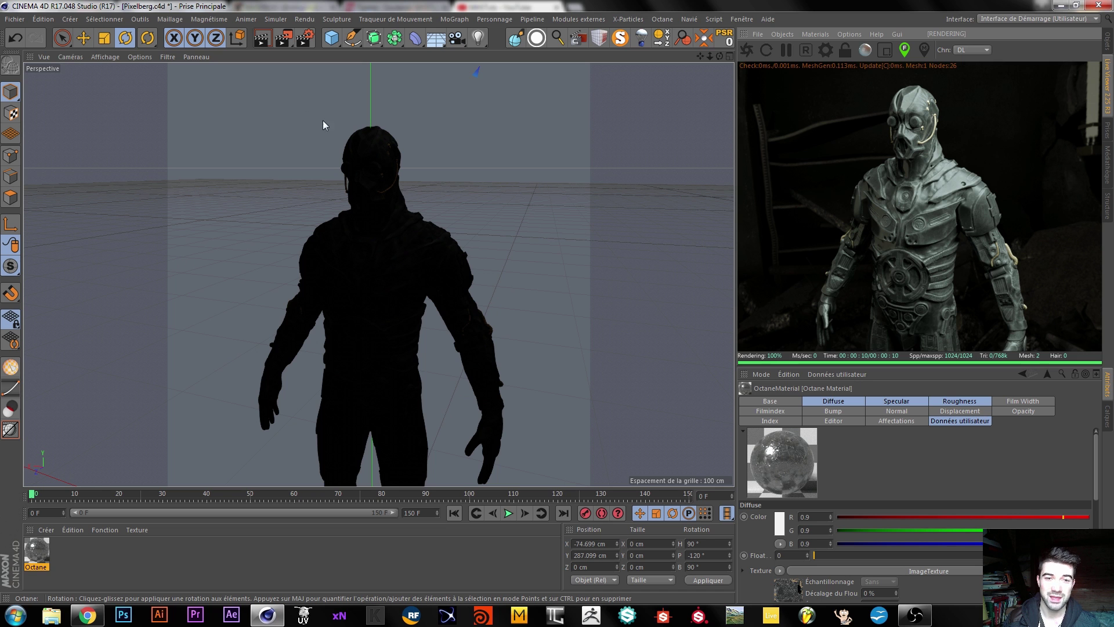
pyautogui.scroll(2, 384, 186)
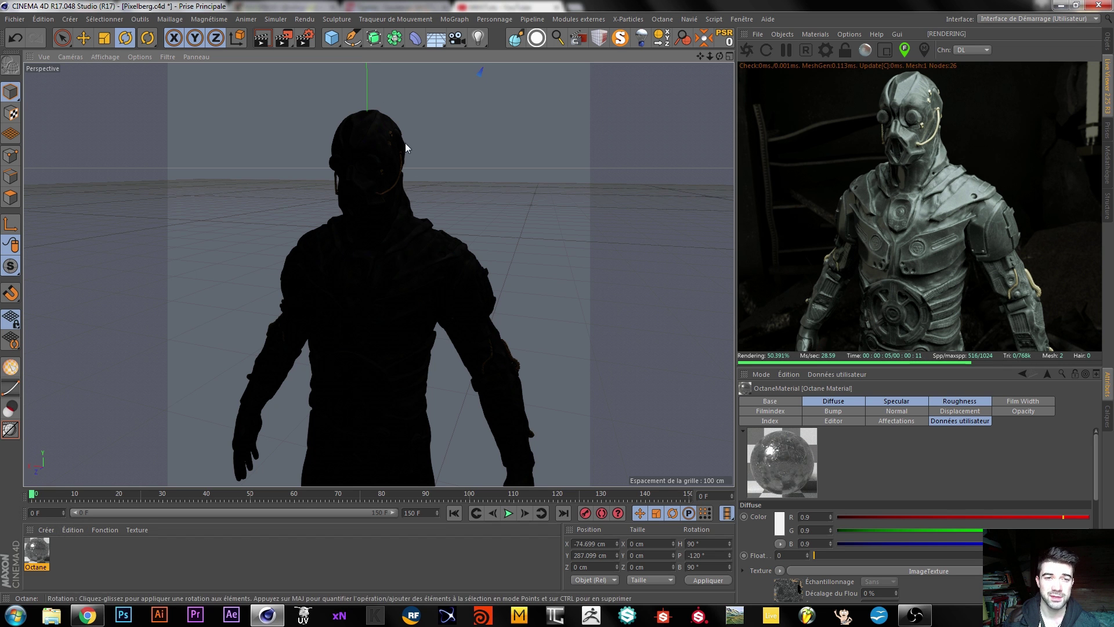
pyautogui.keyDown('alt'); pyautogui.moveTo(432, 277); pyautogui.dragTo(428, 289, button='middle'); pyautogui.keyUp('alt')
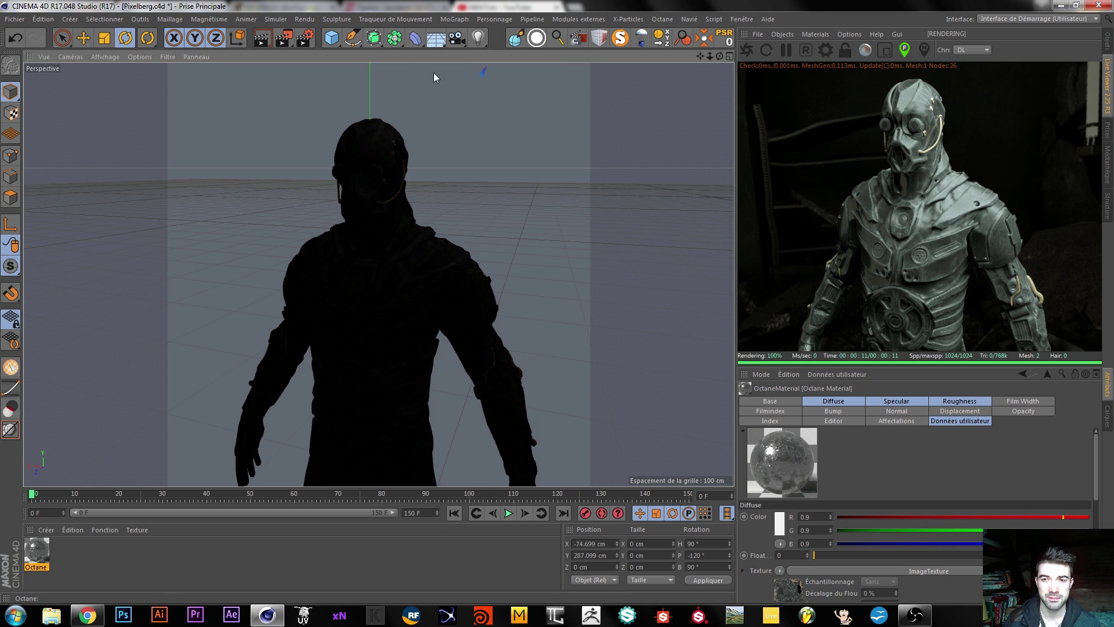
# Step: Switch to Chrome and browse the Instagram gallery, viewing the mecha dog, black and white mask, and ninja cyborg posts
pyautogui.click(87, 610)
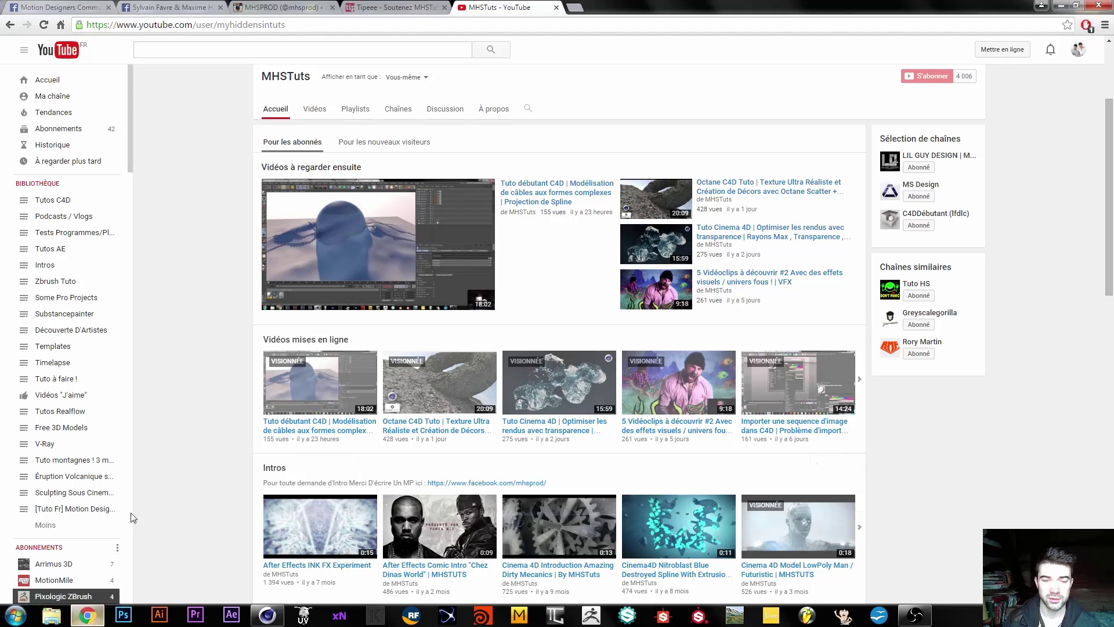
pyautogui.click(302, 6)
pyautogui.scroll(-4, 833, 244)
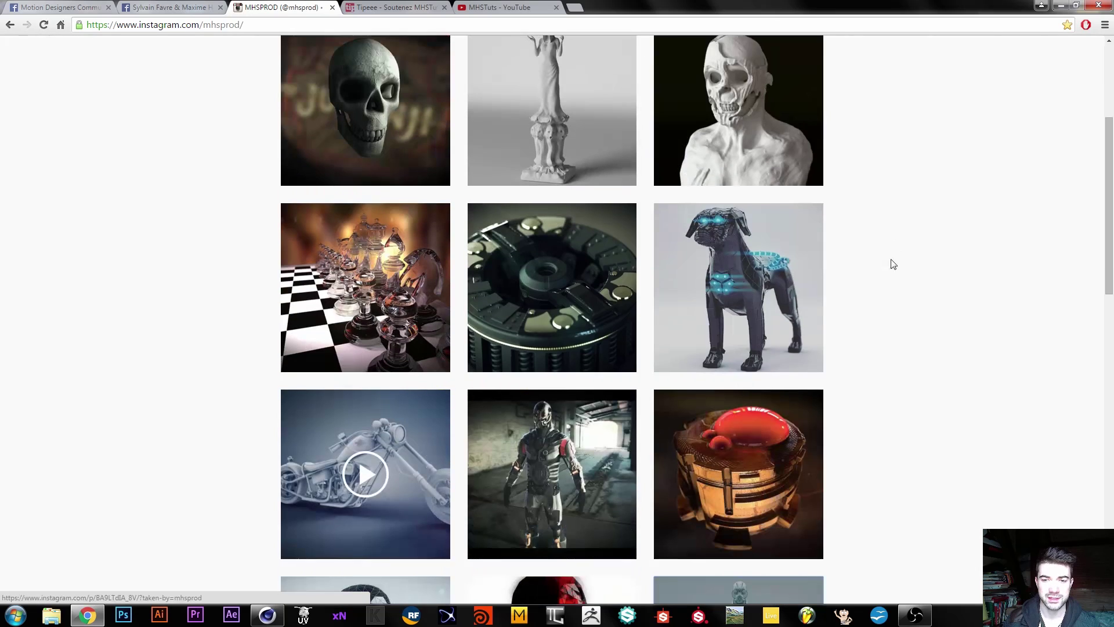
pyautogui.click(748, 248)
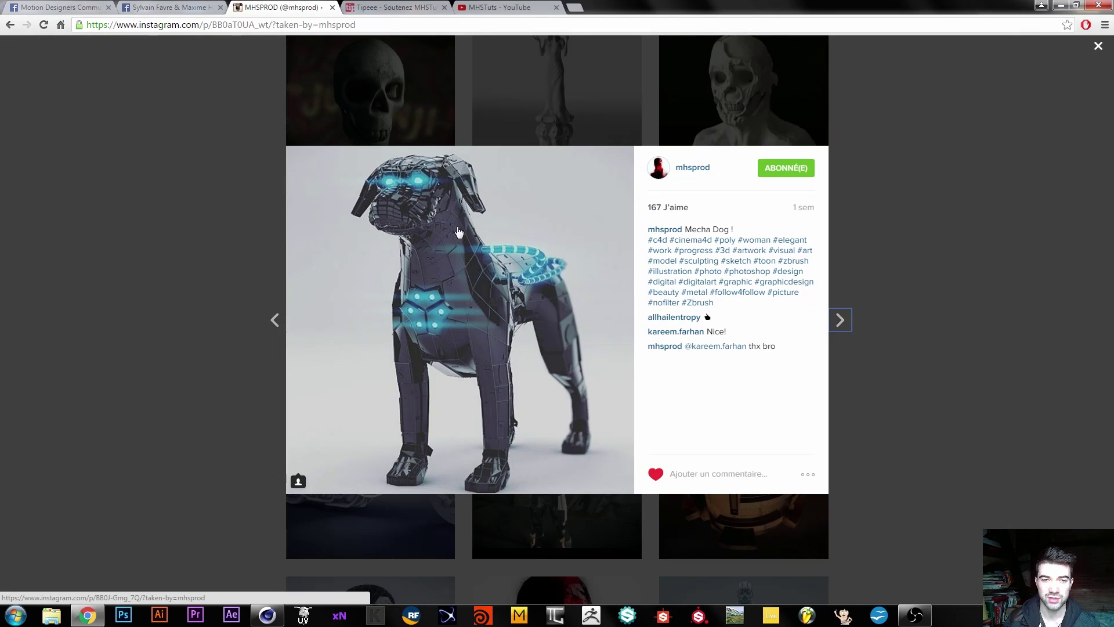
pyautogui.click(201, 239)
pyautogui.scroll(-6, 186, 241)
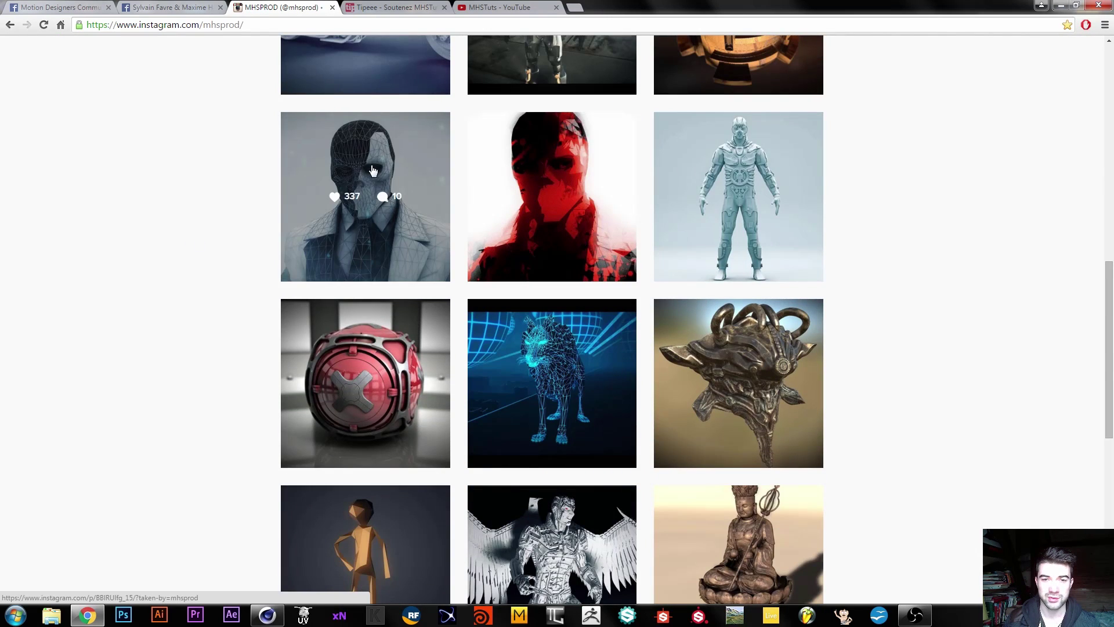
pyautogui.click(373, 170)
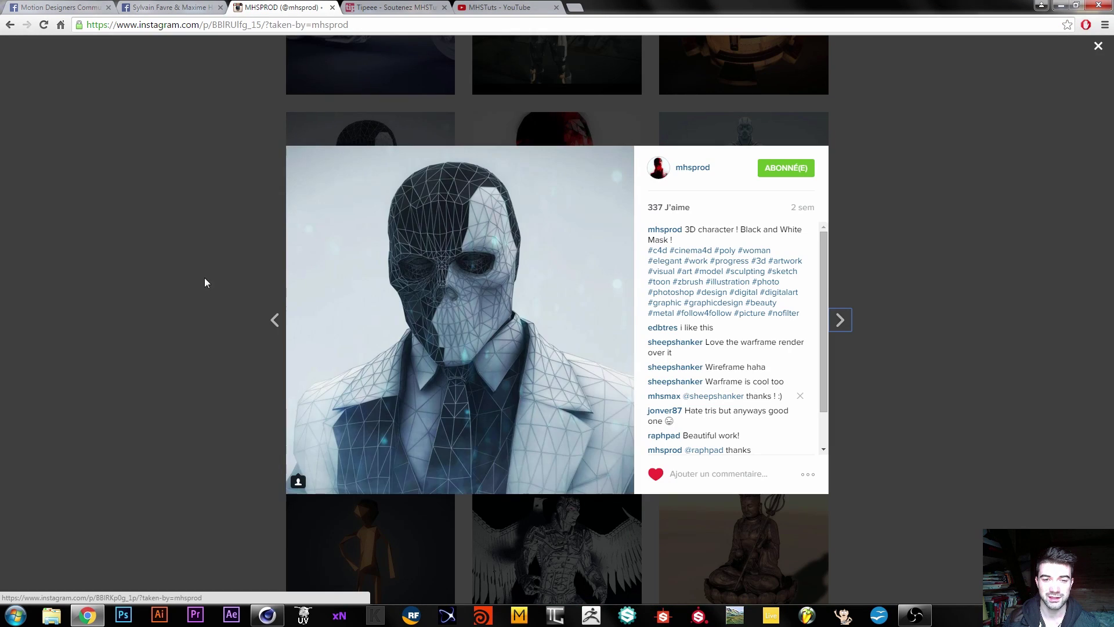
pyautogui.click(123, 226)
pyautogui.scroll(3, 190, 246)
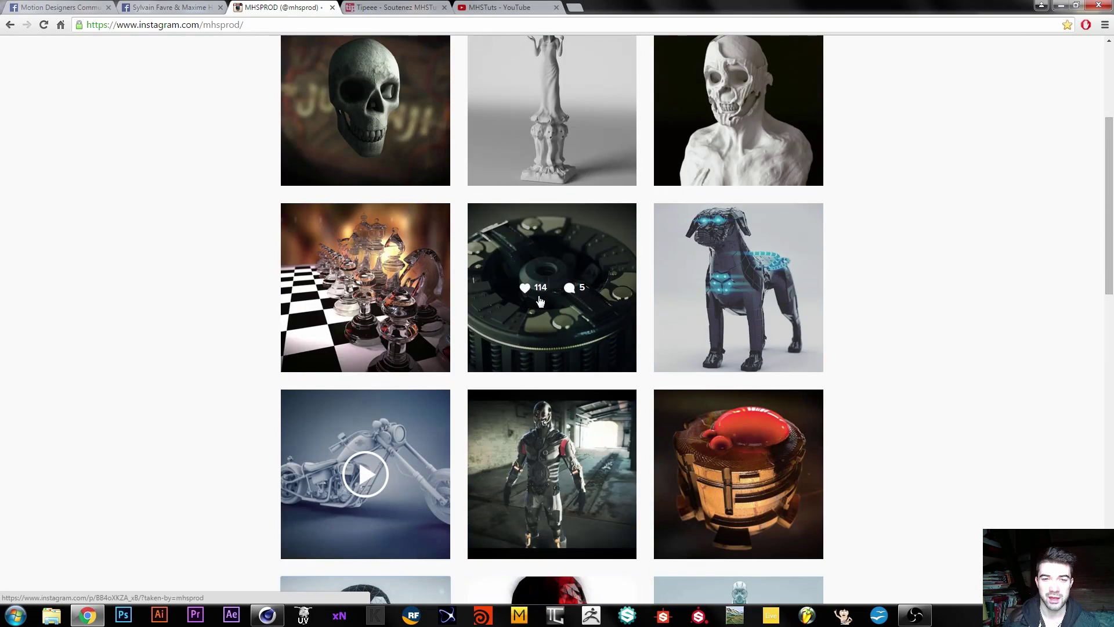
pyautogui.click(607, 437)
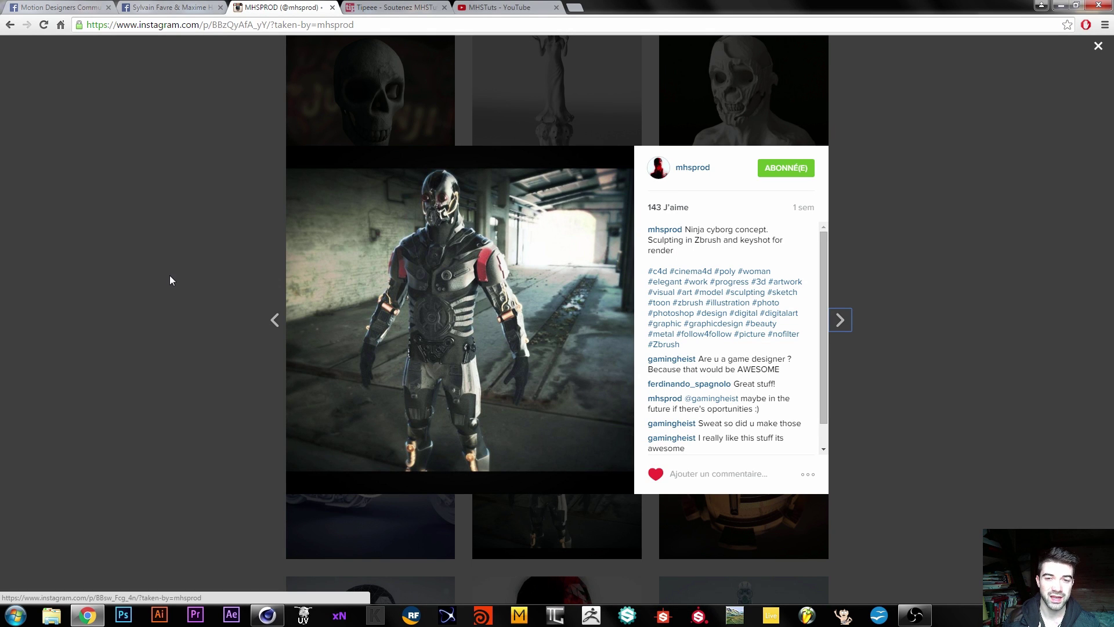
pyautogui.click(114, 260)
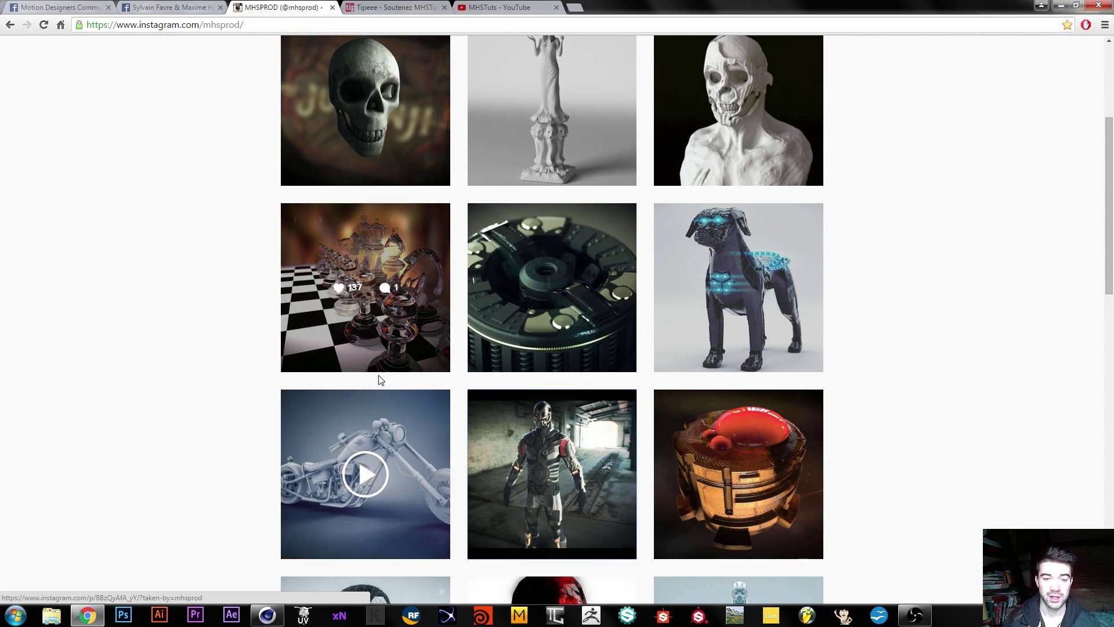
# Step: Switch back to Cinema 4D and add an Octane Texture Environment to the character scene
pyautogui.click(265, 615)
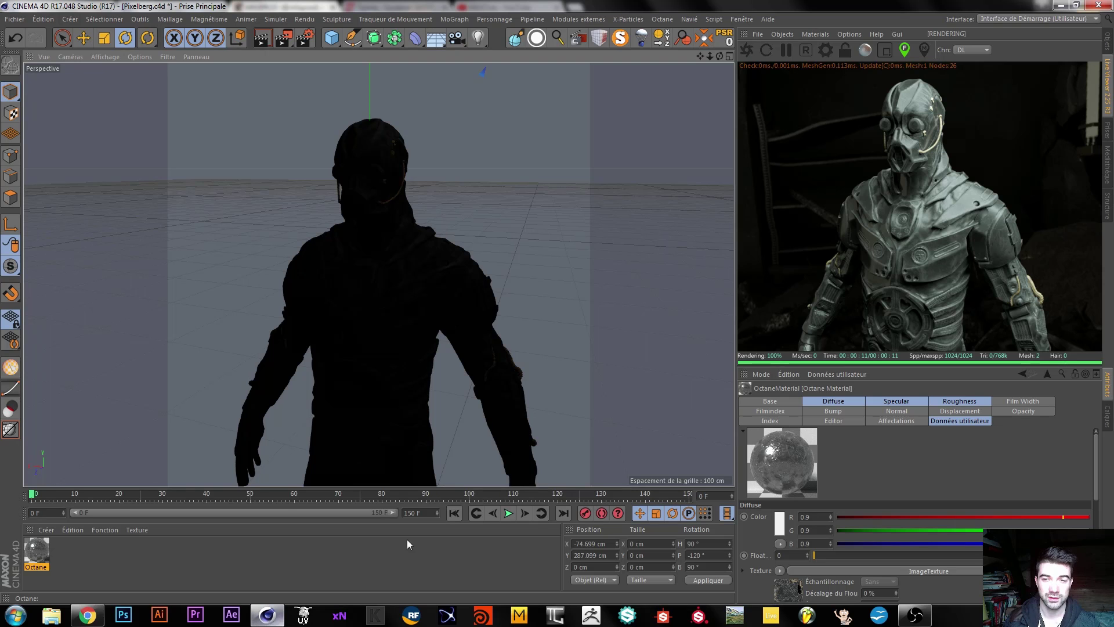
pyautogui.keyDown('alt'); pyautogui.moveTo(348, 262); pyautogui.dragTo(350, 261); pyautogui.keyUp('alt')
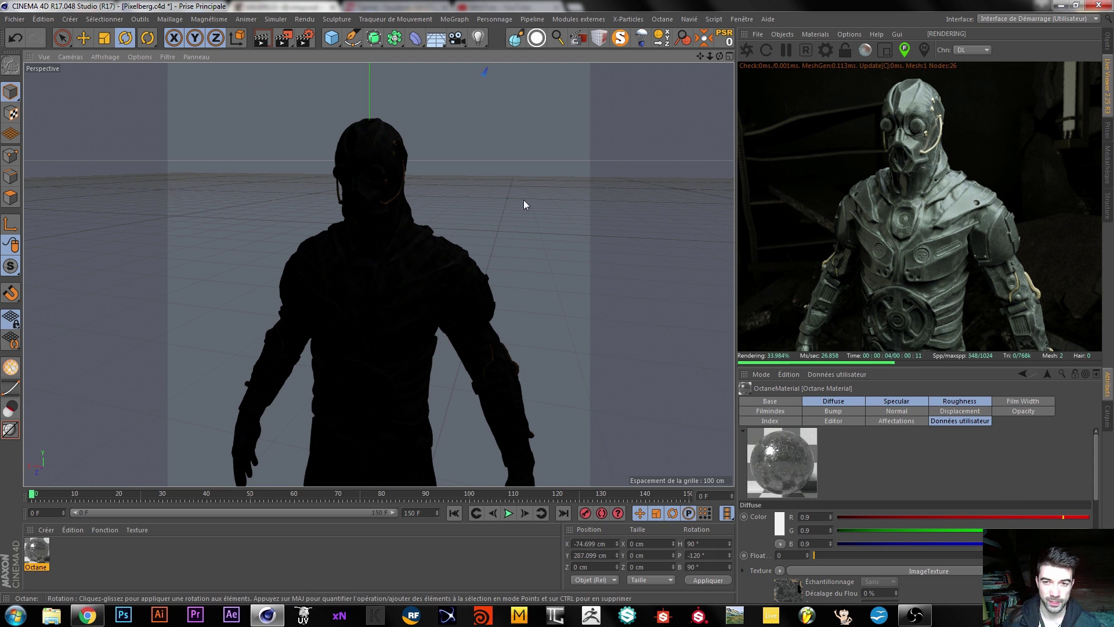
pyautogui.click(1107, 46)
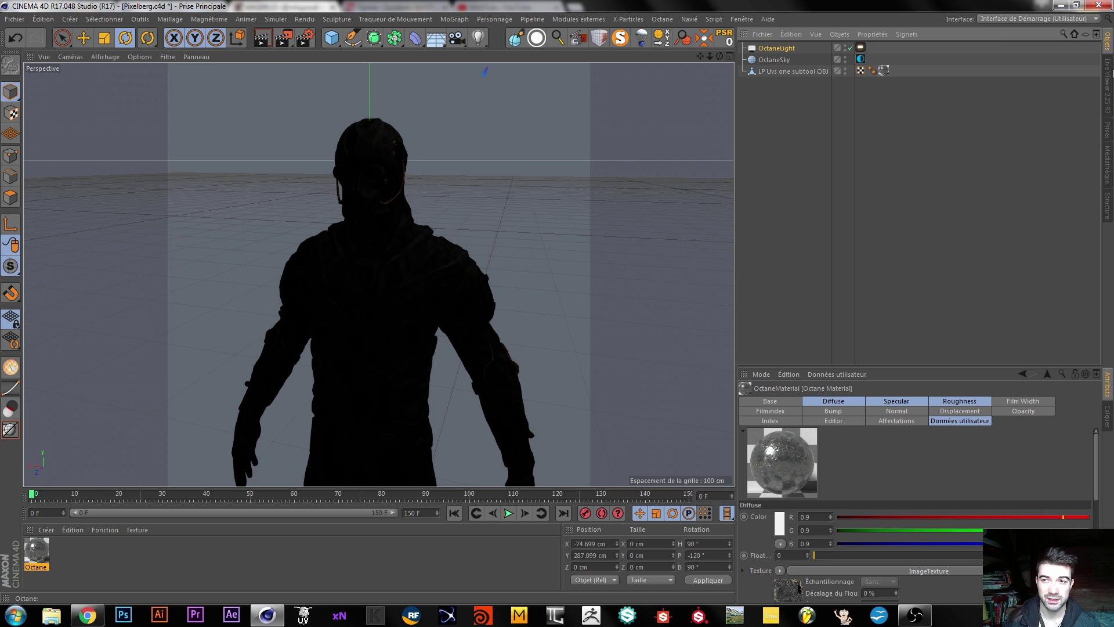
pyautogui.click(1107, 81)
pyautogui.click(779, 34)
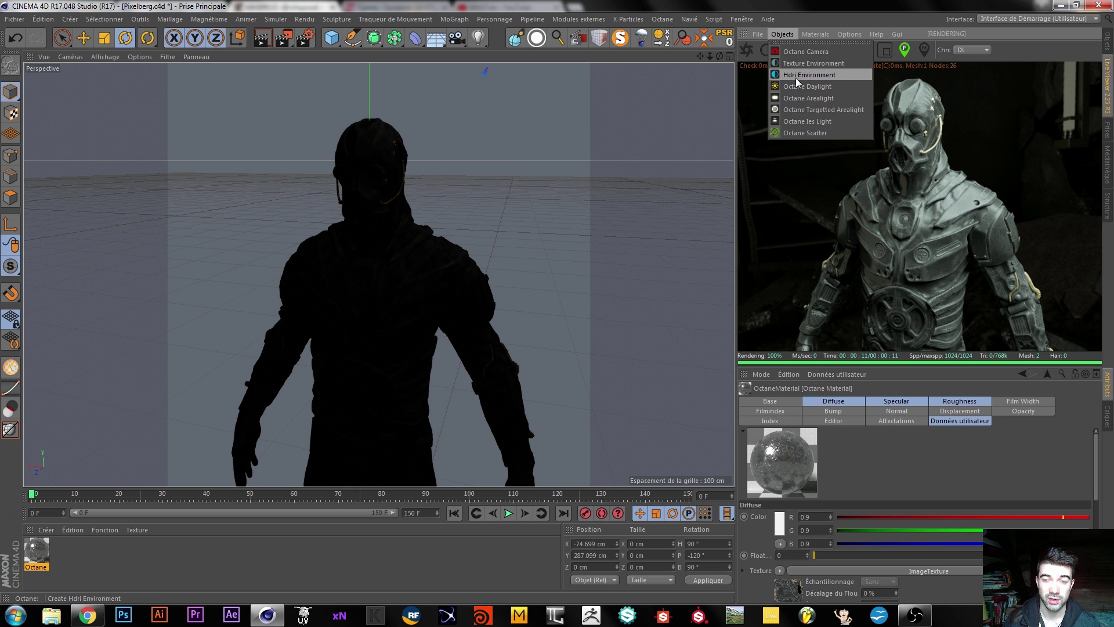
pyautogui.click(785, 65)
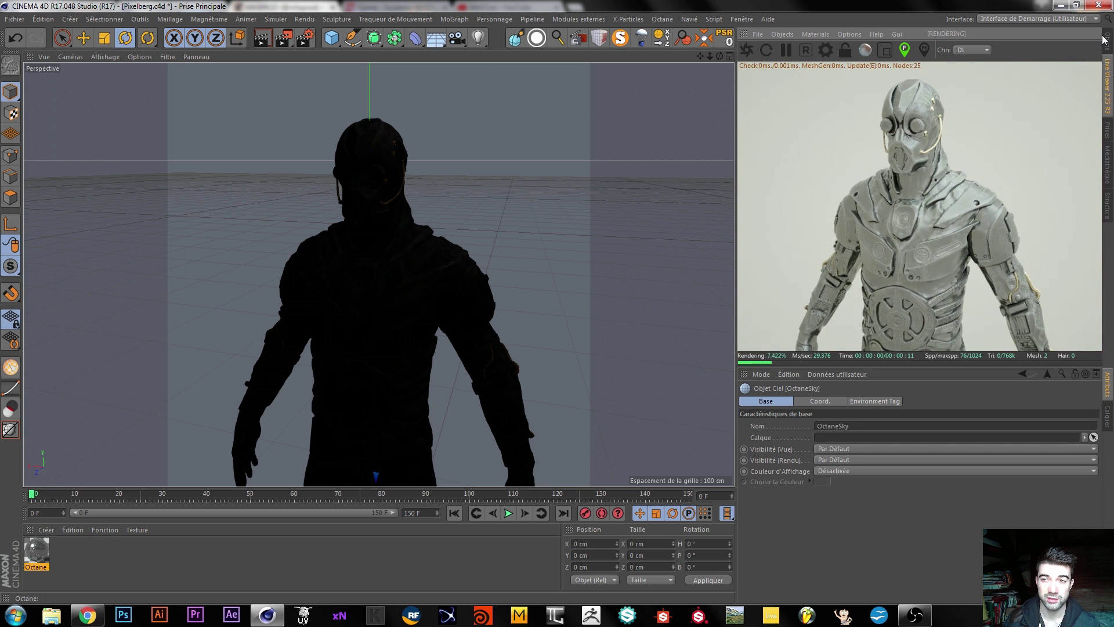
# Step: Check the RgbSpectrum colour of the newly added texture environment, and delete that OctaneSky object from the scene
pyautogui.click(1105, 40)
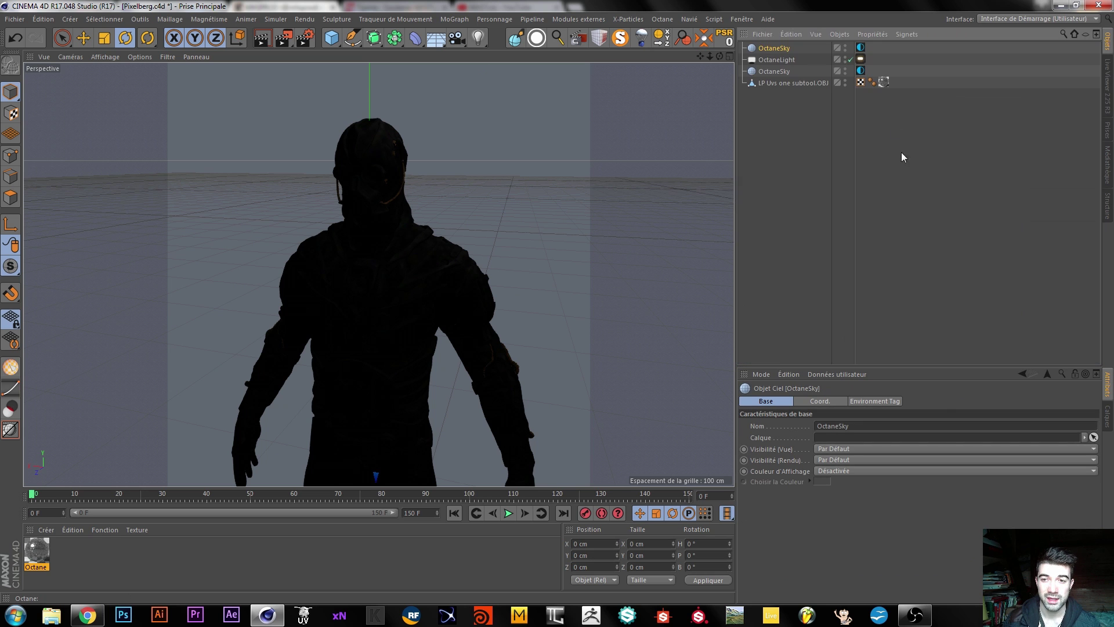
pyautogui.click(860, 47)
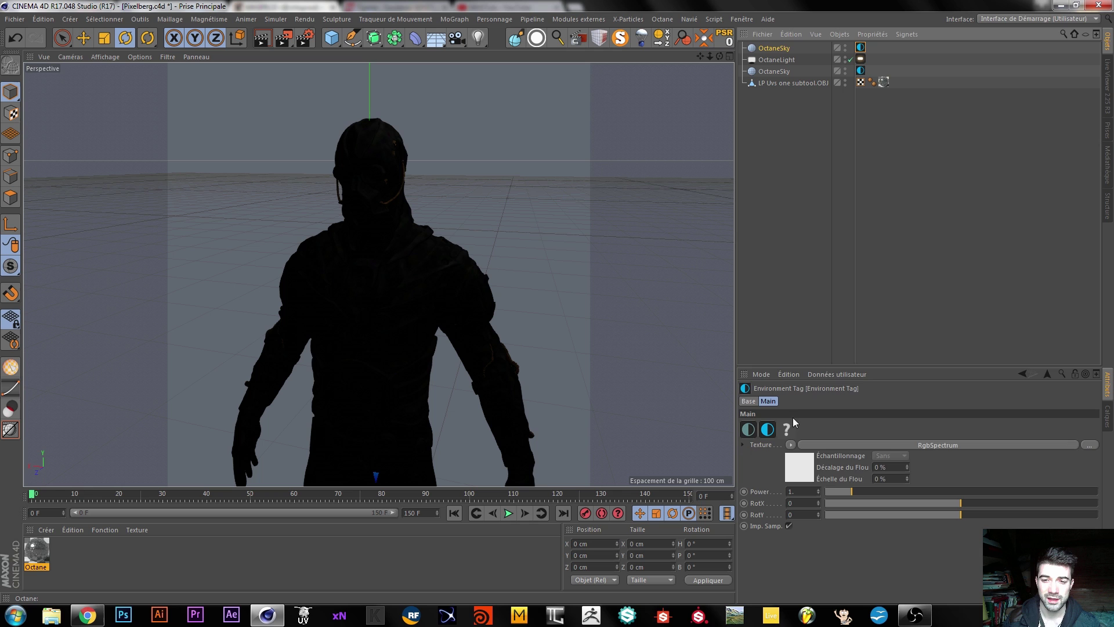
pyautogui.click(952, 447)
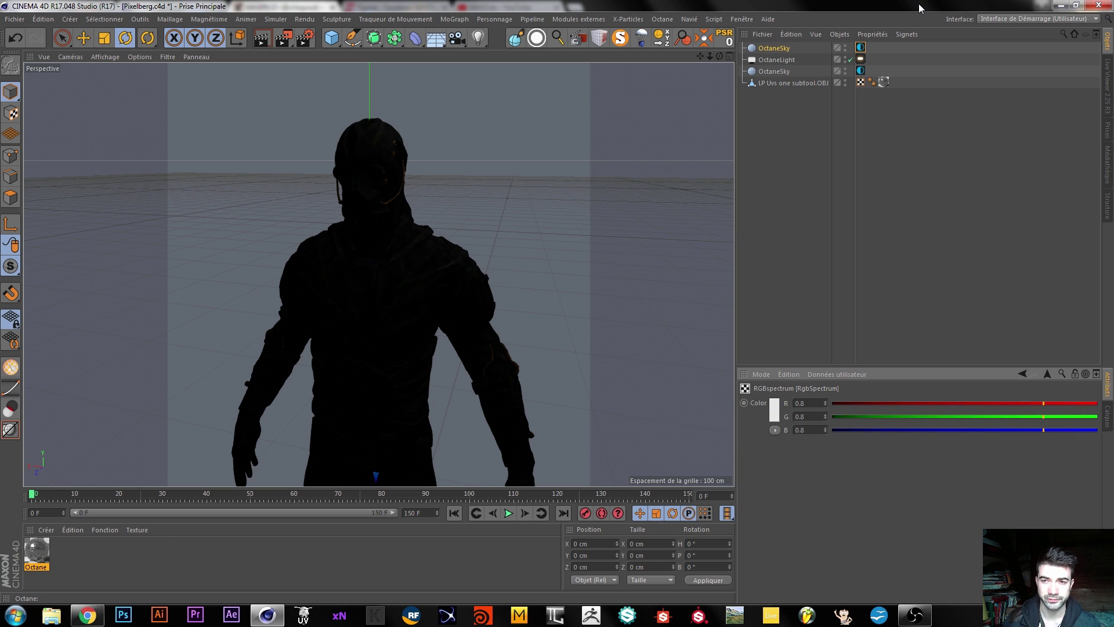
pyautogui.click(783, 48)
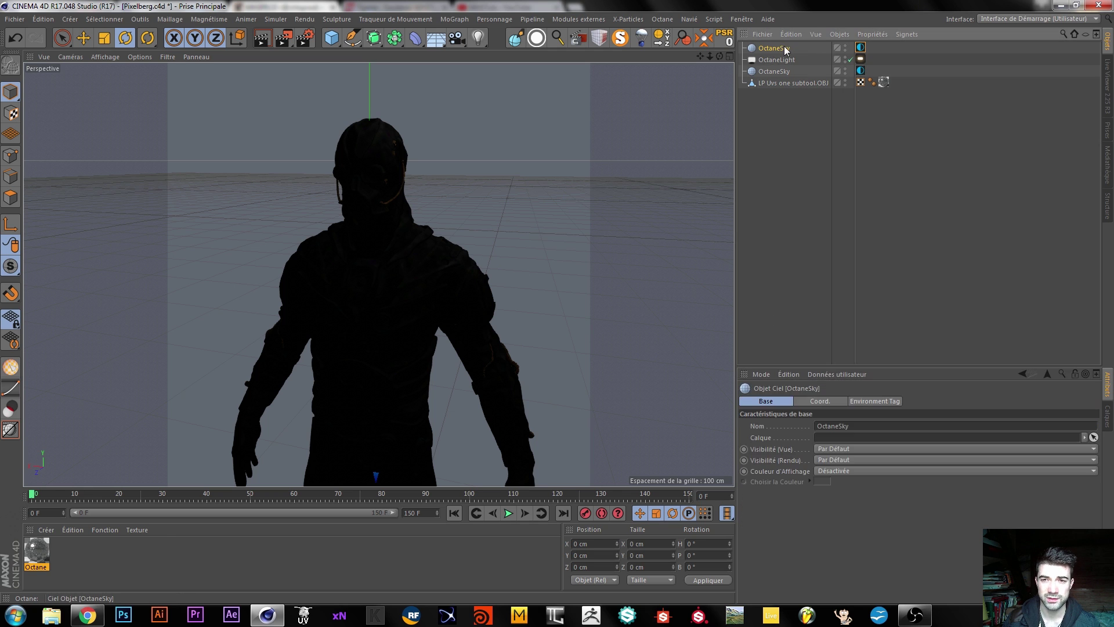
pyautogui.press('Delete')
# Step: Inspect the environment tag of the remaining OctaneSky and the HDR ImageTexture assigned to it
pyautogui.click(783, 59)
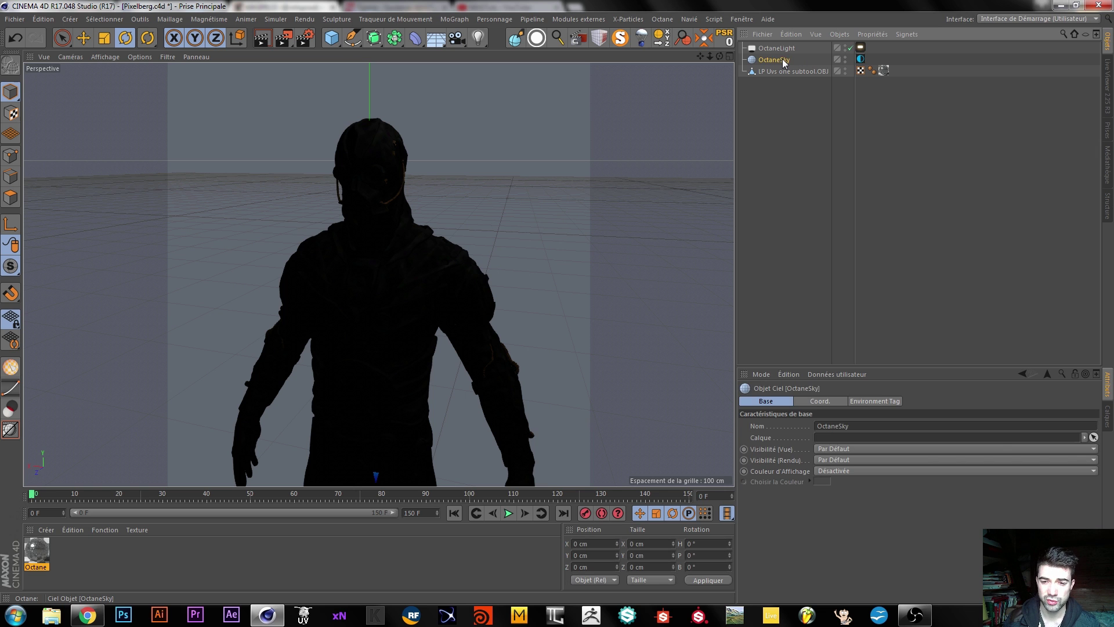
pyautogui.click(861, 58)
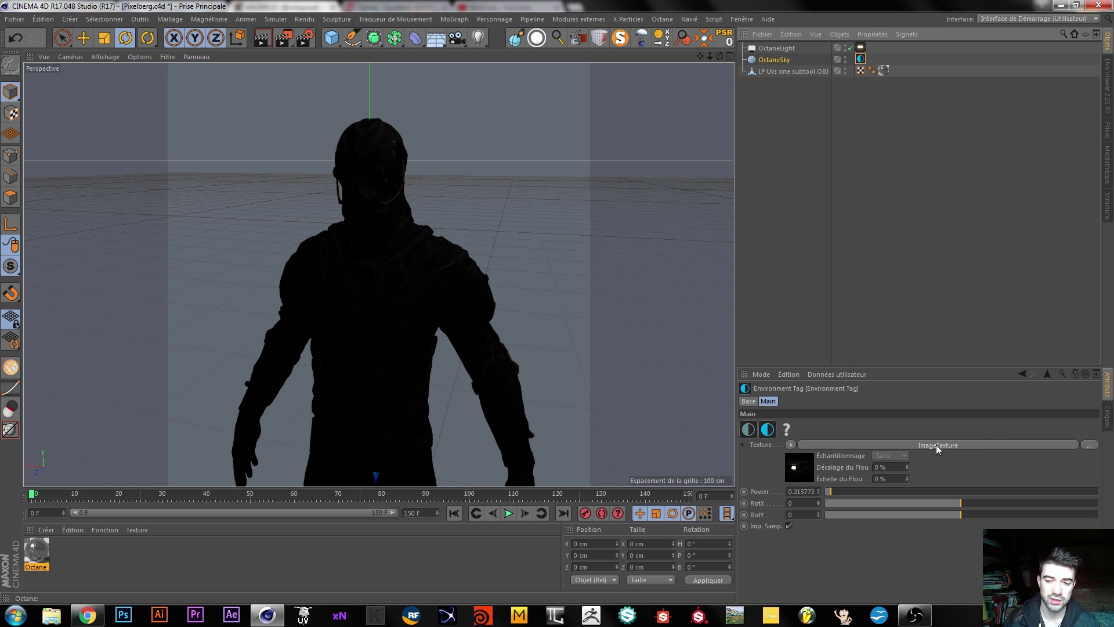
pyautogui.click(935, 445)
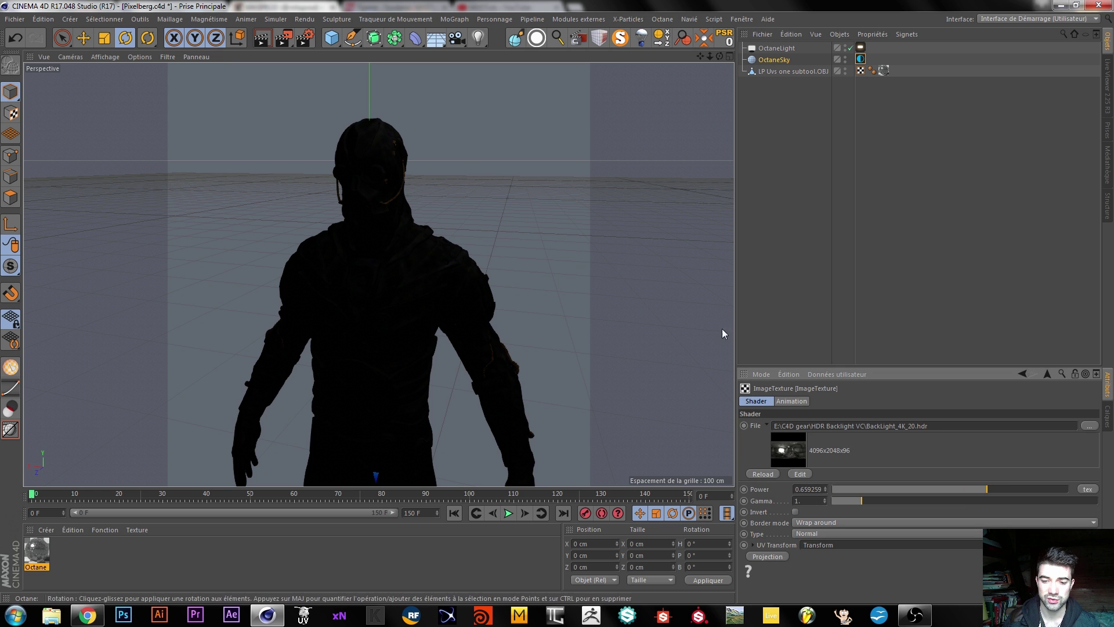
# Step: Review the C4doctane shaders available for the Octane material's Diffuse texture, and close the material editor
pyautogui.doubleClick(36, 551)
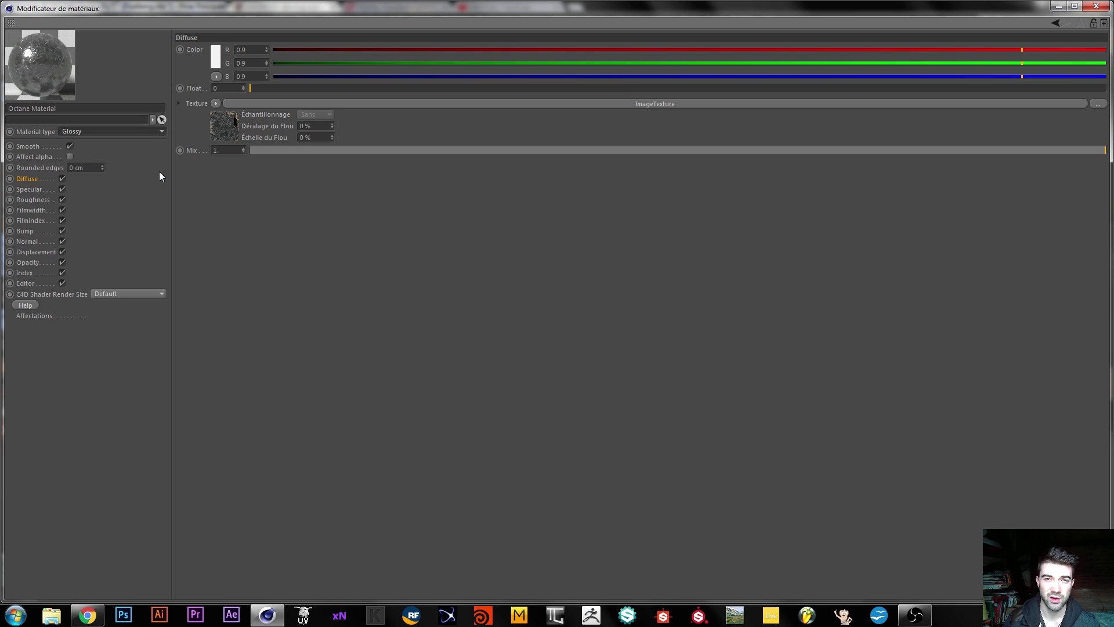
pyautogui.click(215, 103)
pyautogui.moveTo(267, 348)
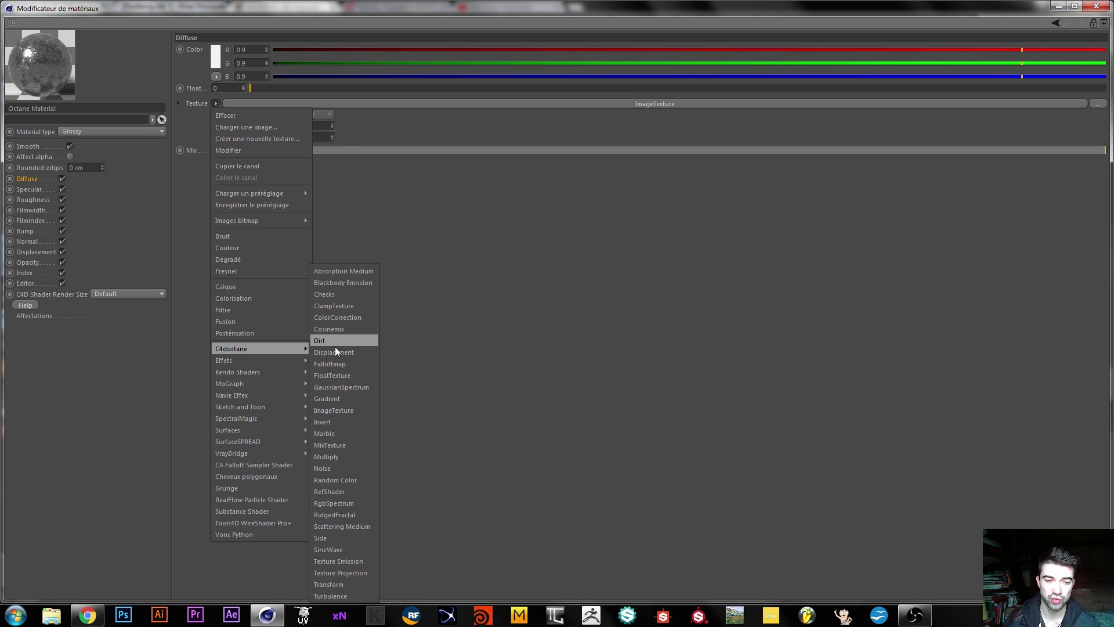
pyautogui.click(462, 298)
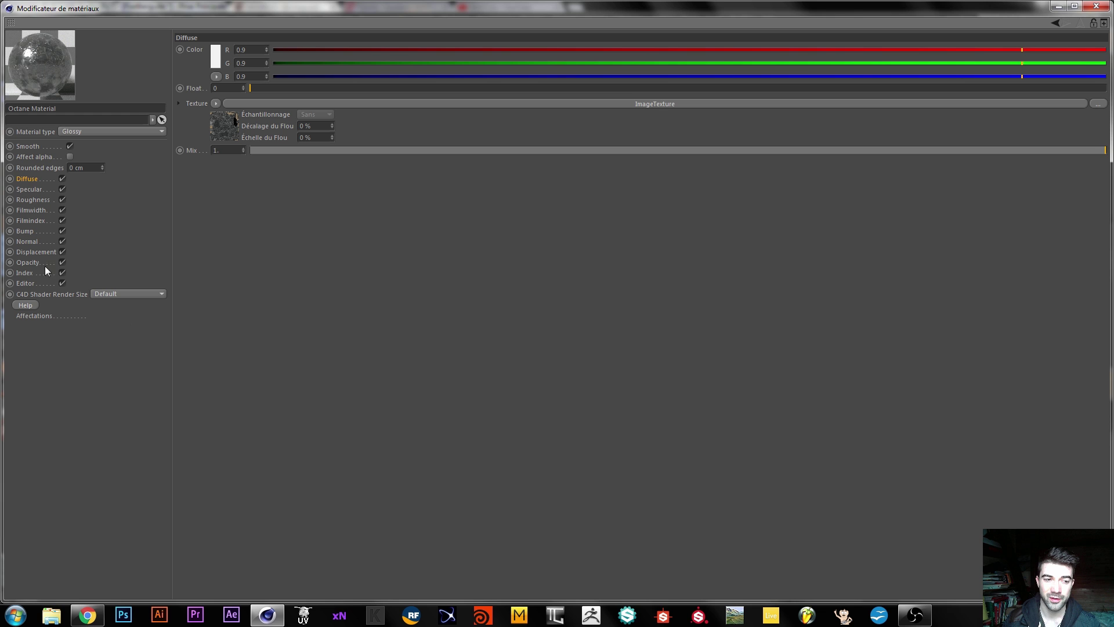
pyautogui.click(1096, 6)
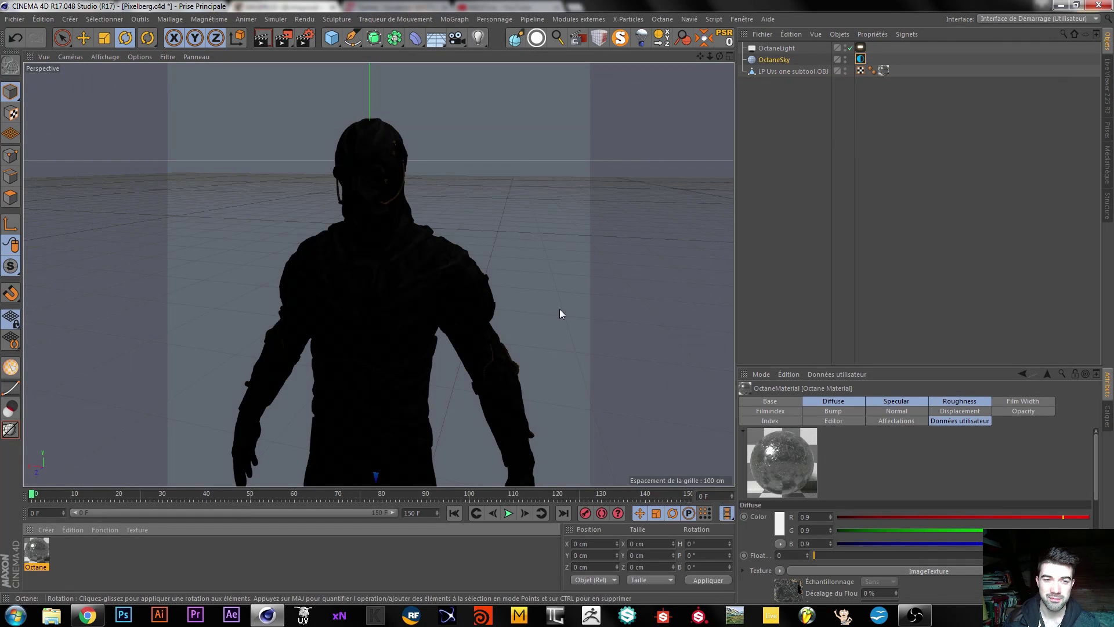
# Step: Show the character's live render and review the Octane commands, material types and Live Viewer check options
pyautogui.click(1107, 85)
pyautogui.click(662, 19)
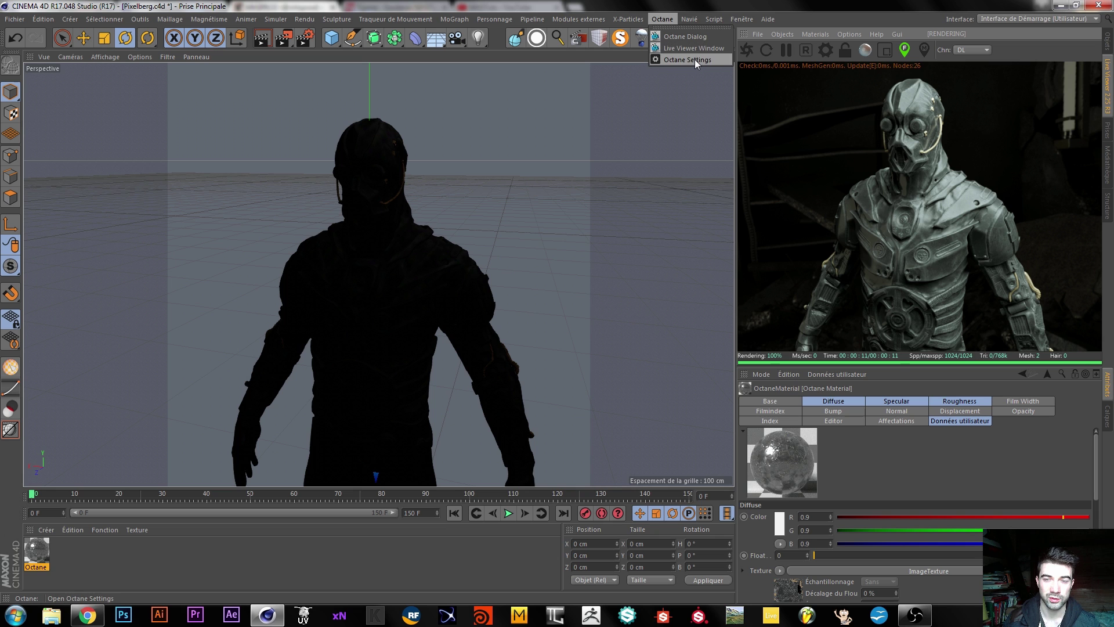
pyautogui.click(847, 33)
pyautogui.moveTo(819, 35)
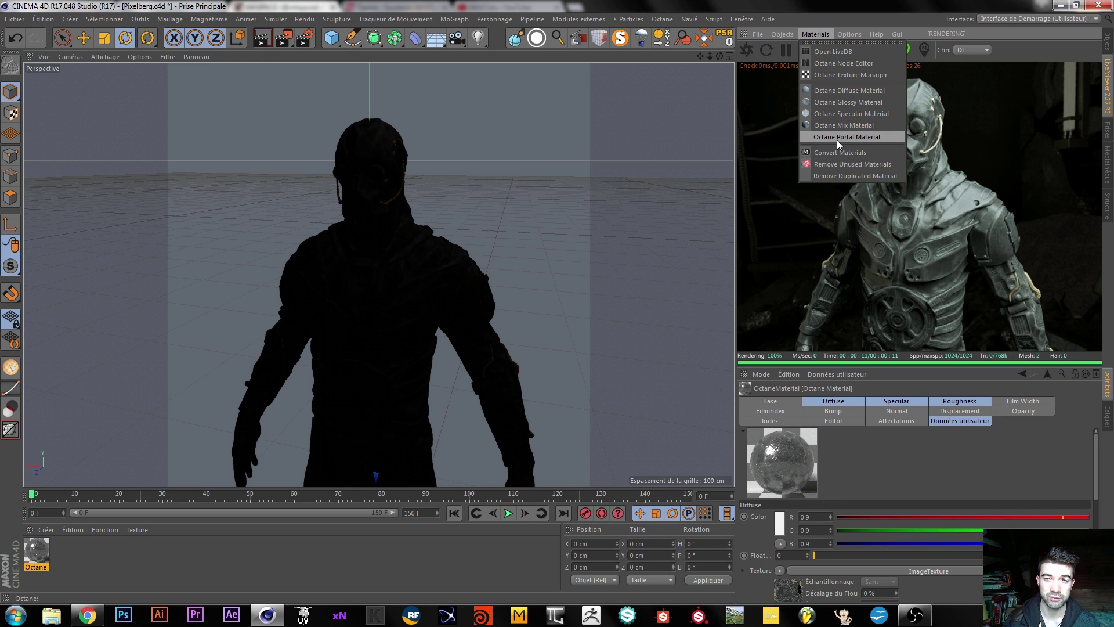
pyautogui.moveTo(861, 30)
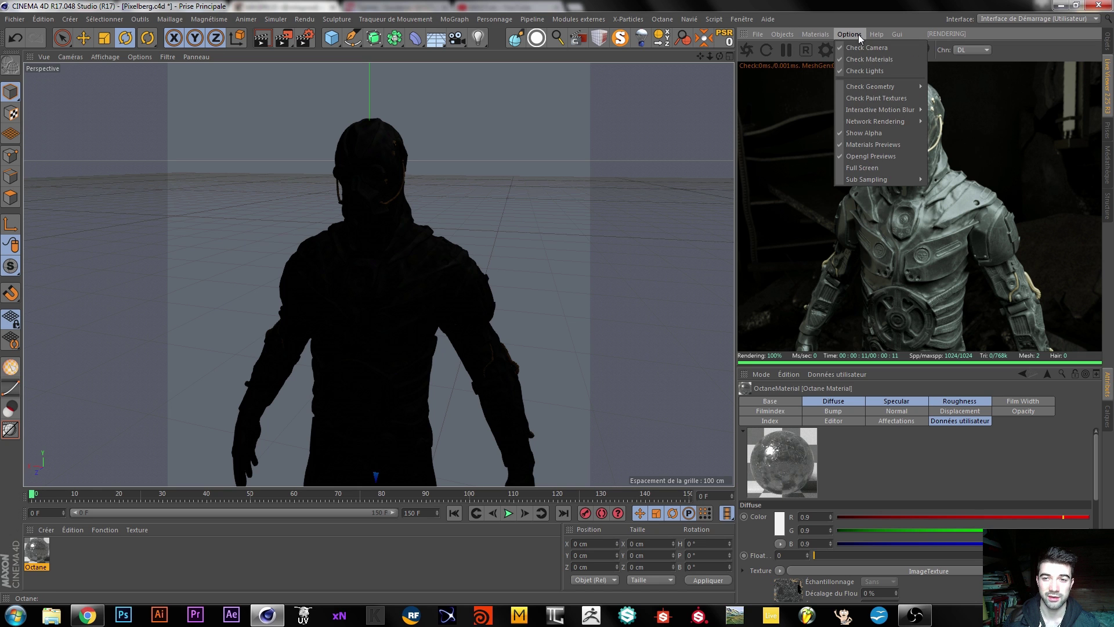
pyautogui.moveTo(896, 89)
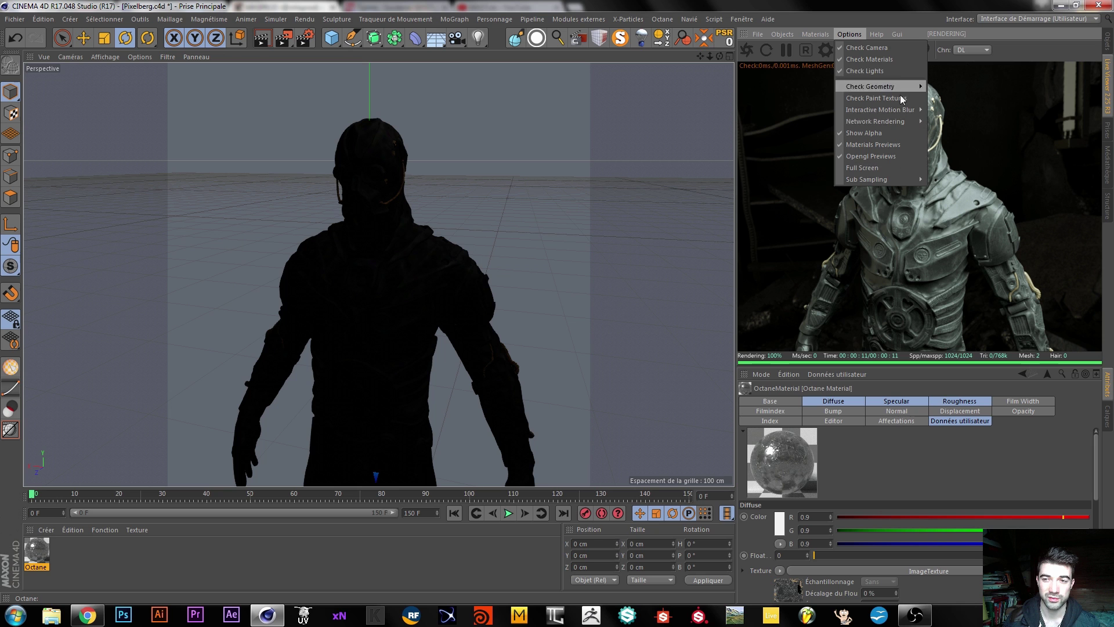
pyautogui.click(938, 57)
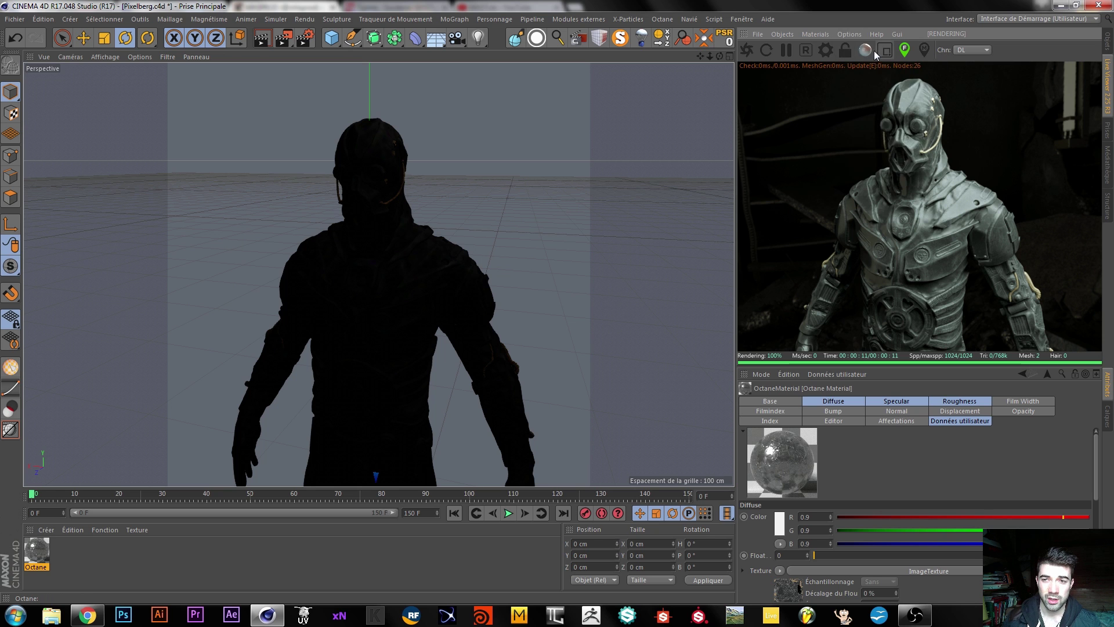
pyautogui.click(844, 36)
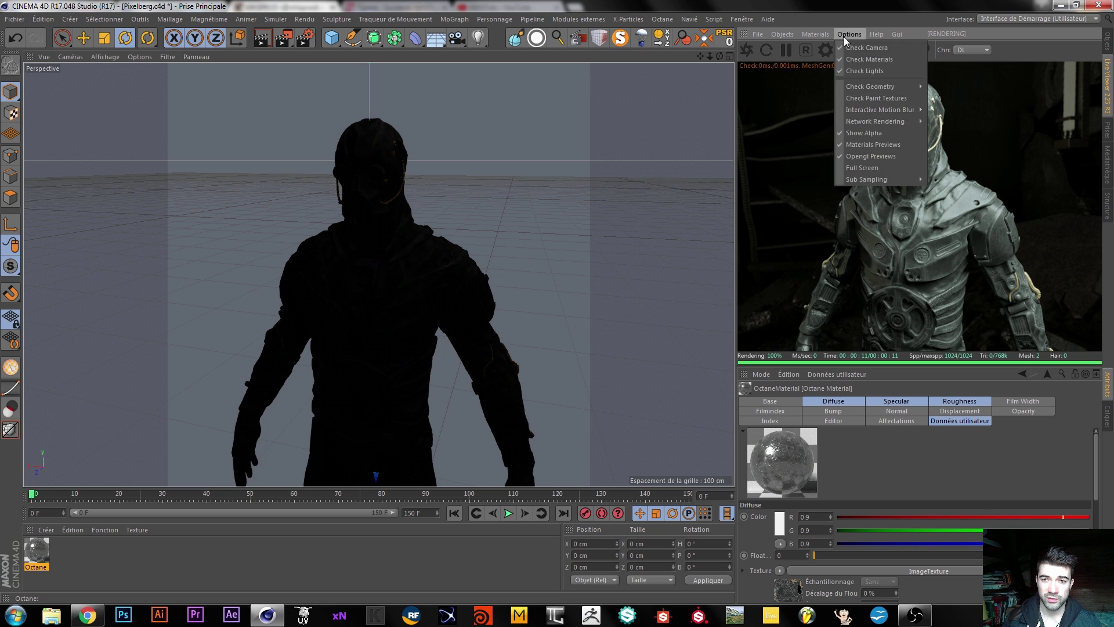
pyautogui.click(504, 364)
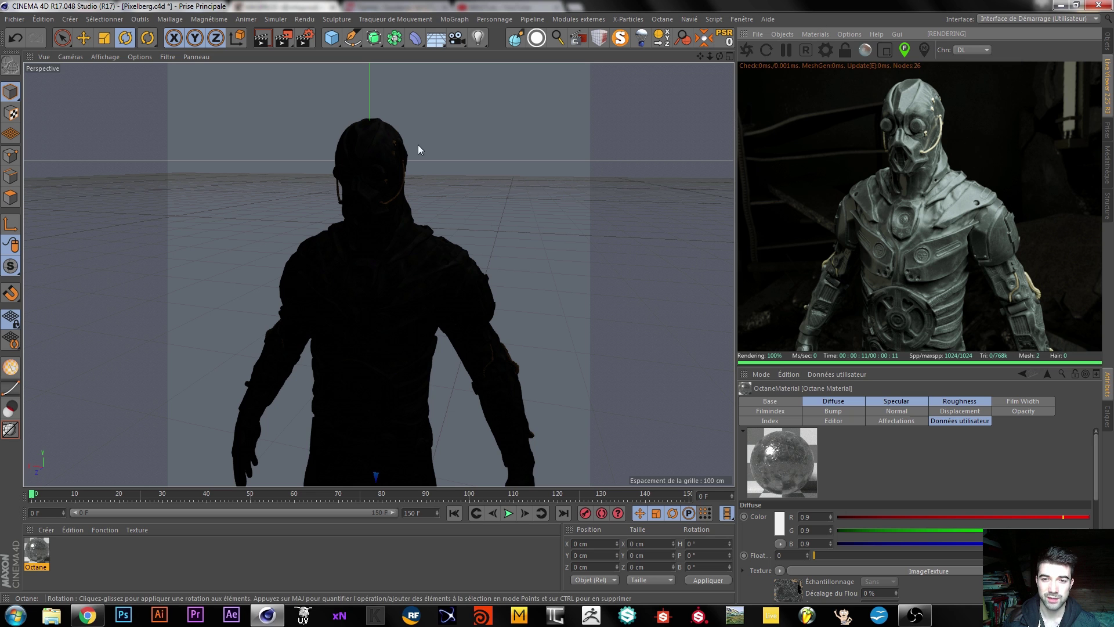
# Step: Open the Octane kernel settings and raise the AO distance to about 40.83
pyautogui.click(825, 50)
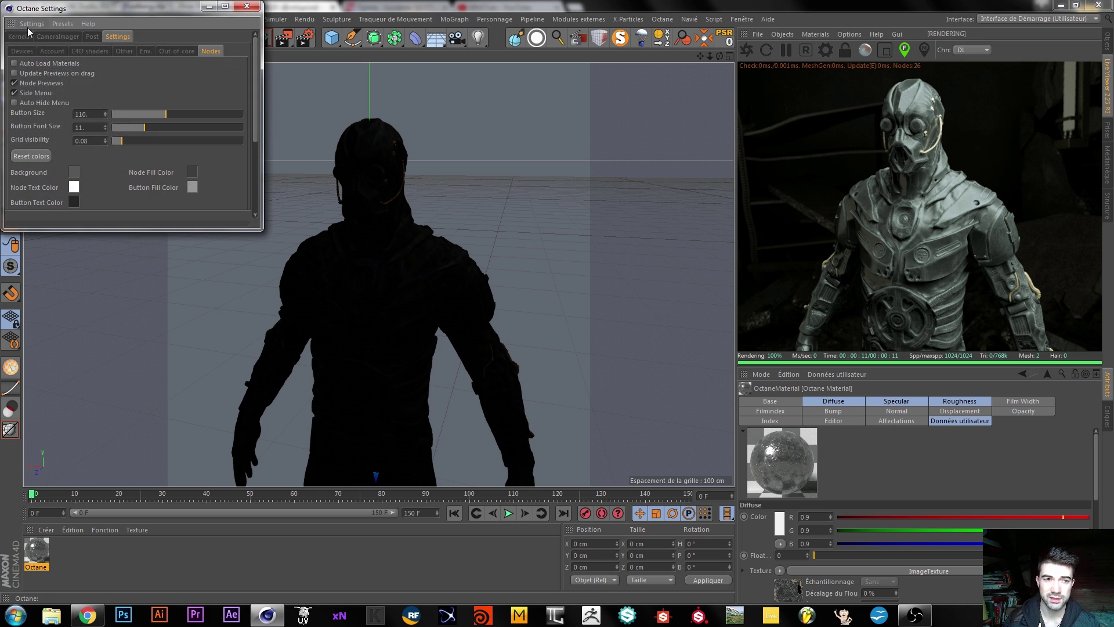
pyautogui.click(19, 37)
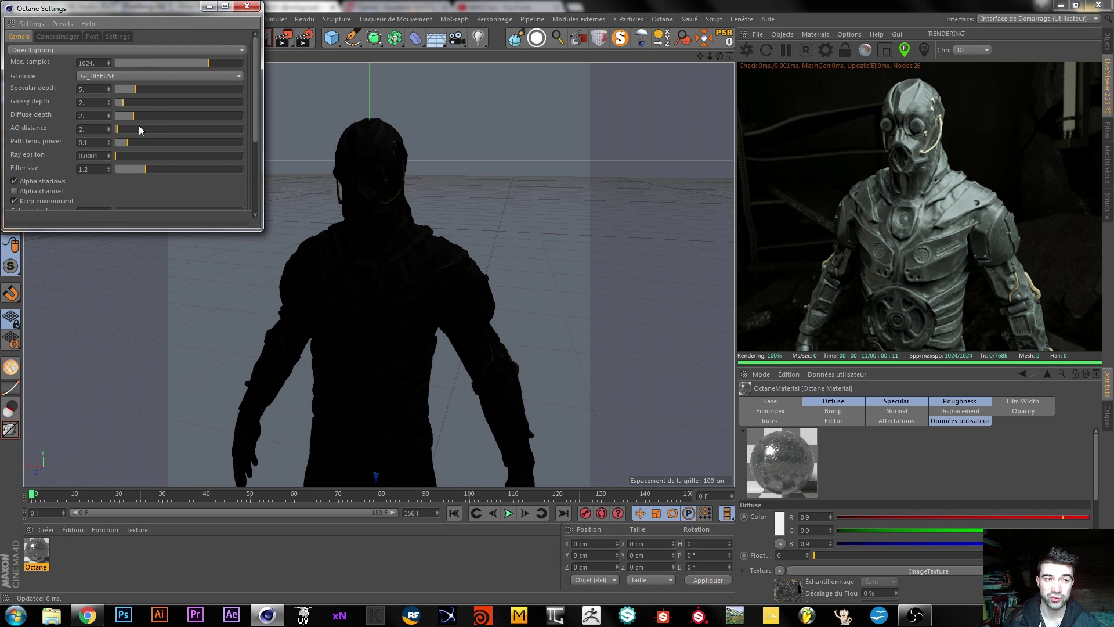
pyautogui.moveTo(127, 130); pyautogui.dragTo(166, 128)
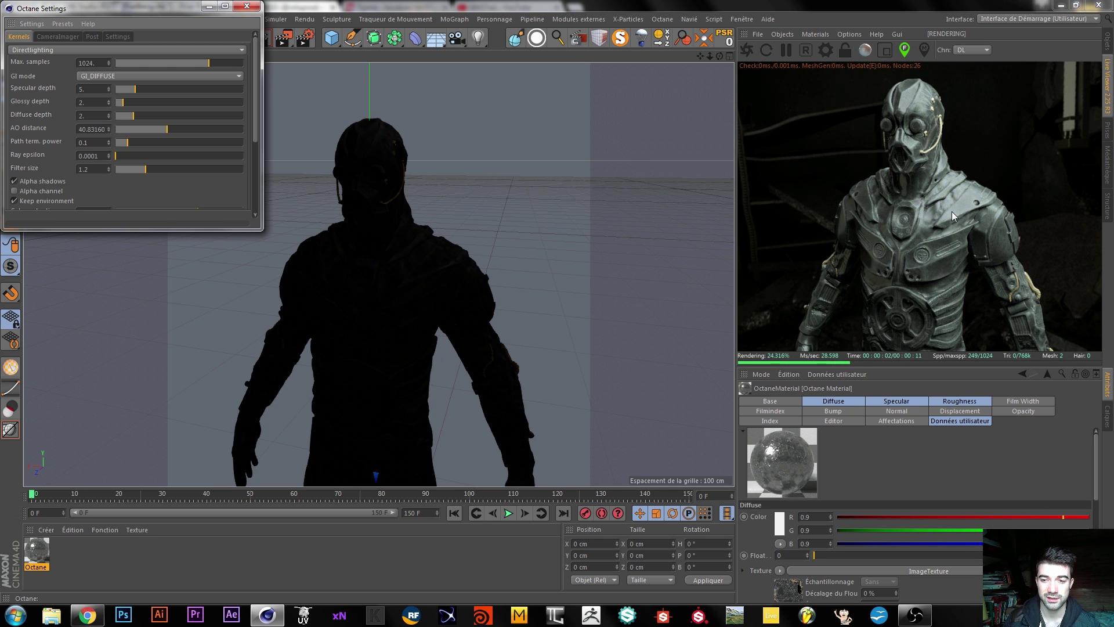
# Step: Set the Direct Lighting kernel's max samples to 128 and restart the live render
pyautogui.doubleClick(86, 63)
pyautogui.write('128')
pyautogui.press('Return')
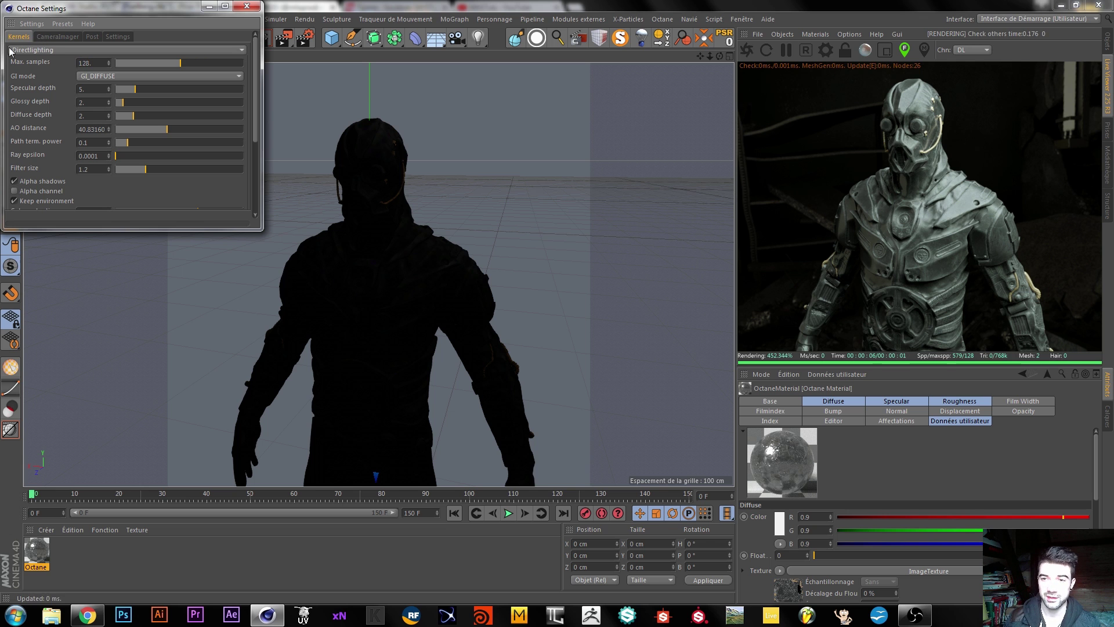
pyautogui.click(765, 51)
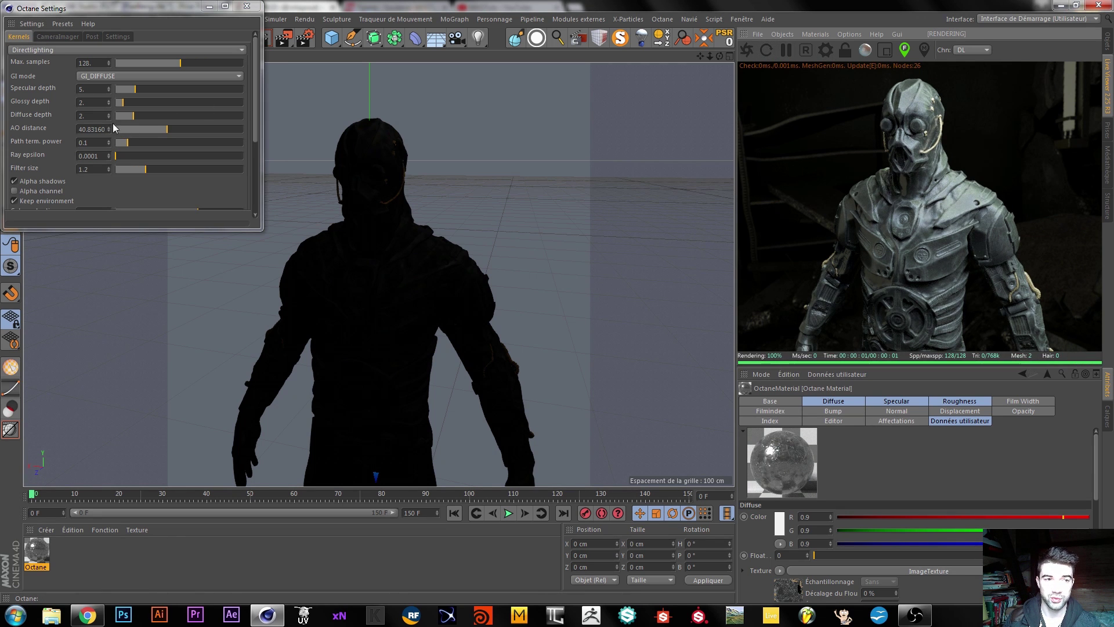
# Step: Lower the kernel's AO distance to about 9.64 and its filter size to about 0.46
pyautogui.moveTo(150, 129); pyautogui.dragTo(128, 127)
pyautogui.moveTo(158, 168); pyautogui.dragTo(126, 168)
# Step: Set the kernel's coherent ratio to about 0.77 and check the live render from another angle
pyautogui.moveTo(252, 95); pyautogui.dragTo(251, 123)
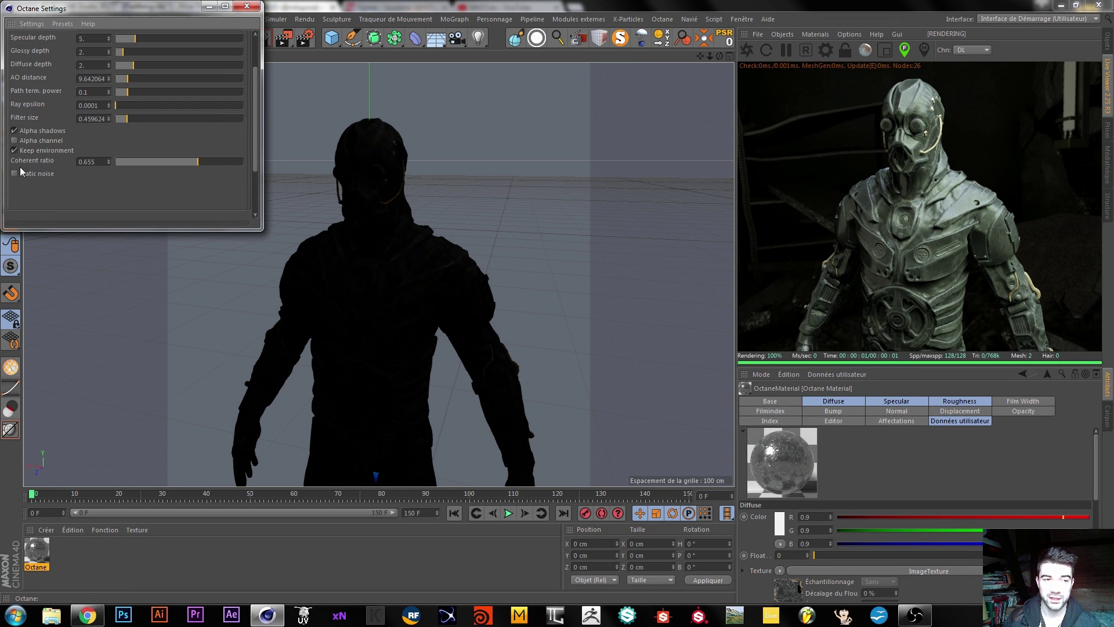
pyautogui.moveTo(204, 161); pyautogui.dragTo(213, 167)
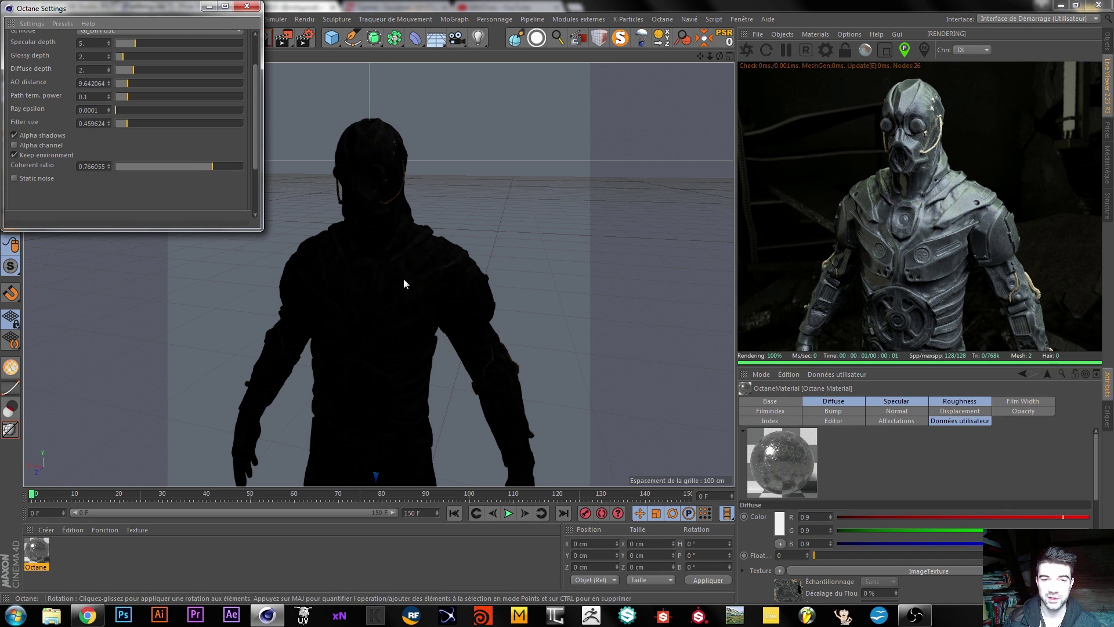
pyautogui.keyDown('alt'); pyautogui.moveTo(402, 278); pyautogui.dragTo(396, 296); pyautogui.keyUp('alt')
pyautogui.keyDown('alt'); pyautogui.moveTo(276, 318); pyautogui.dragTo(311, 264); pyautogui.keyUp('alt')
pyautogui.keyDown('alt'); pyautogui.moveTo(309, 260); pyautogui.dragTo(314, 286, button='middle'); pyautogui.keyUp('alt')
pyautogui.keyDown('alt'); pyautogui.moveTo(408, 308); pyautogui.dragTo(390, 302); pyautogui.keyUp('alt')
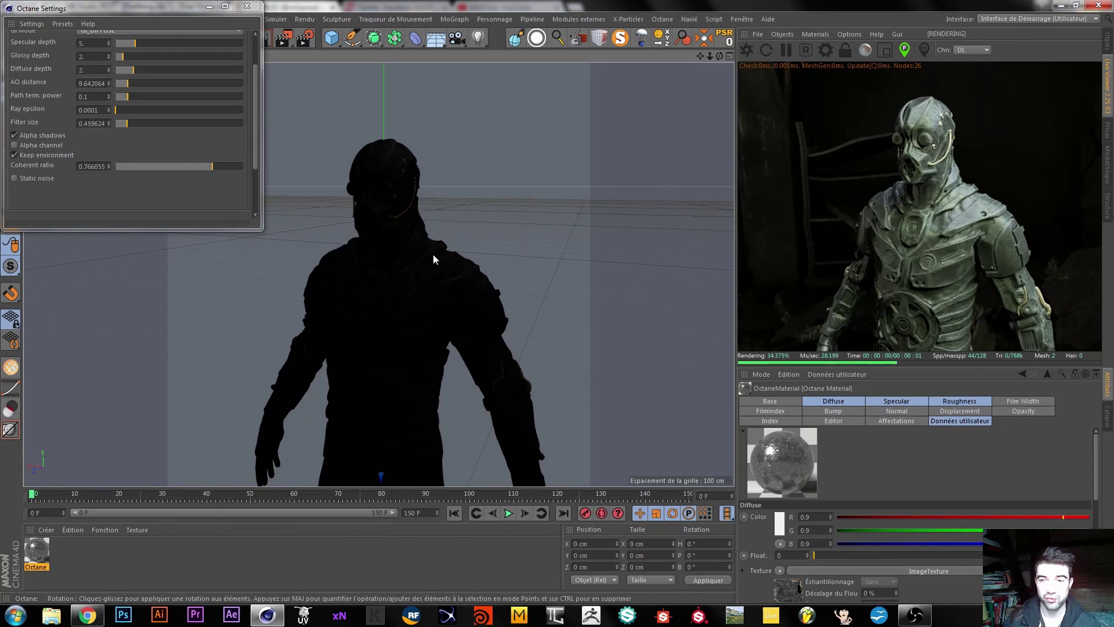
# Step: Set the coherent ratio to about 0.47, check the render from a changed view, and close the Octane settings
pyautogui.moveTo(180, 164)
pyautogui.mouseDown()
pyautogui.moveTo(162, 165)
pyautogui.moveTo(176, 168)
pyautogui.mouseUp()
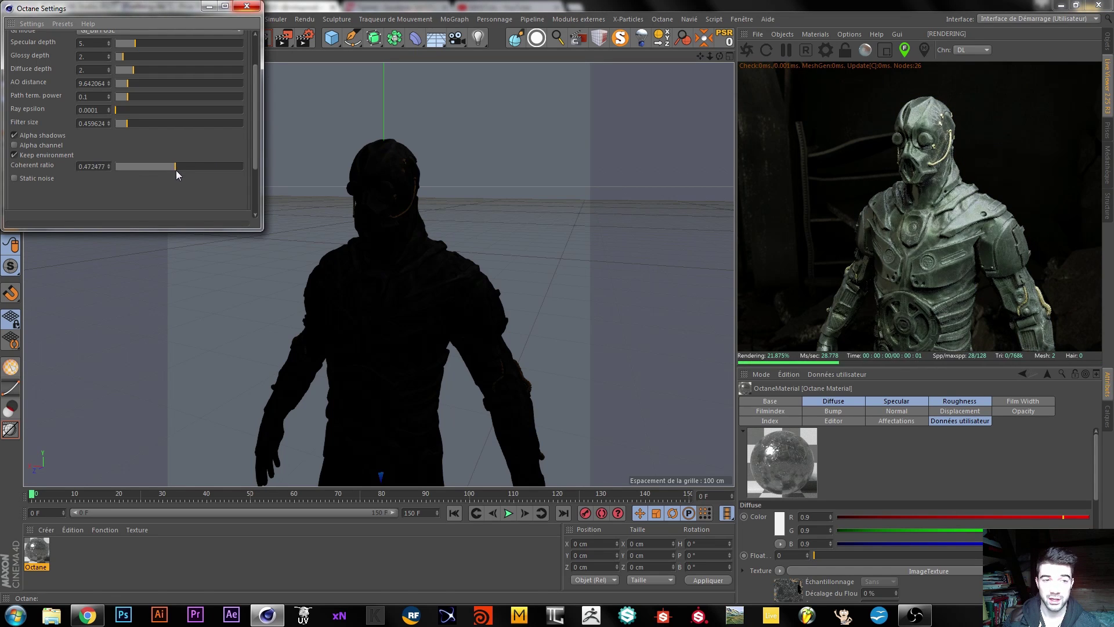
pyautogui.moveTo(450, 293); pyautogui.dragTo(440, 288)
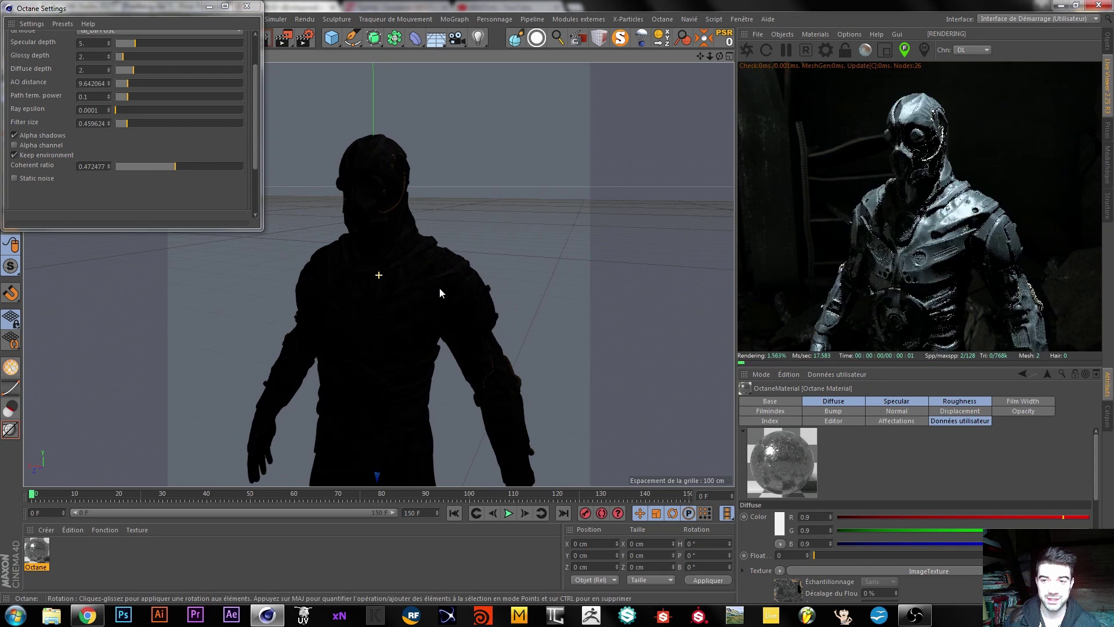
pyautogui.click(257, 13)
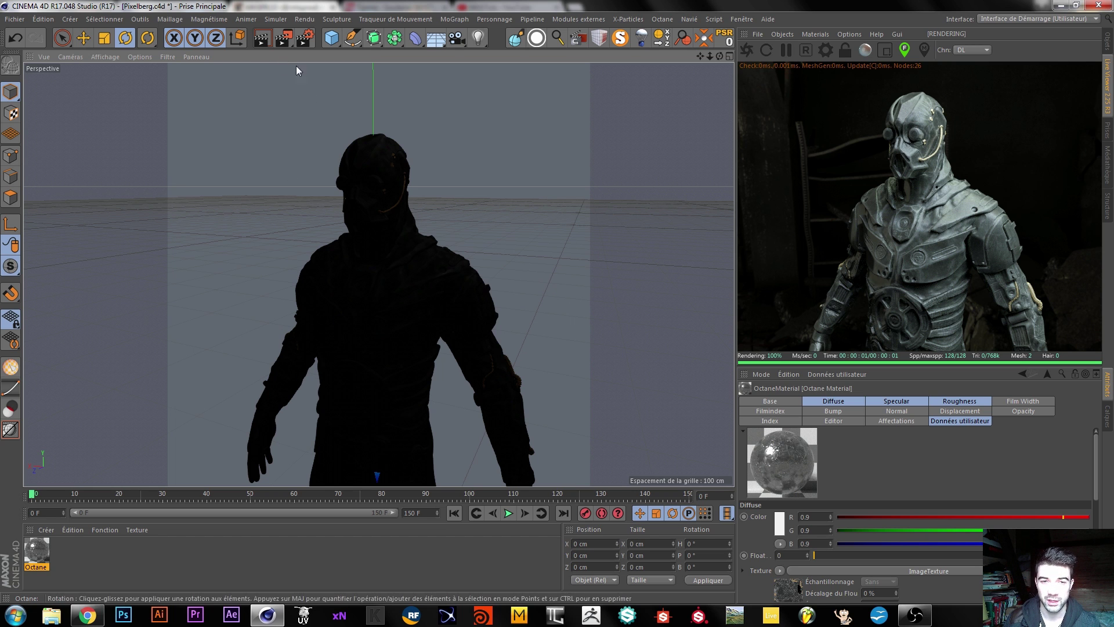
pyautogui.keyDown('alt'); pyautogui.moveTo(396, 290); pyautogui.dragTo(430, 235); pyautogui.keyUp('alt')
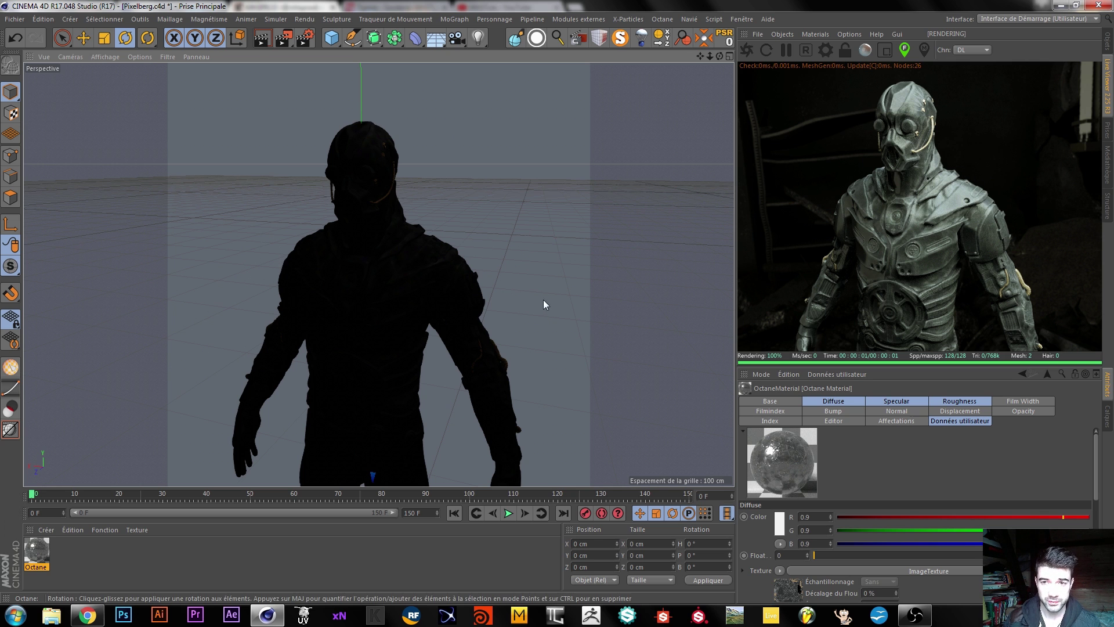
pyautogui.keyDown('alt'); pyautogui.moveTo(289, 327); pyautogui.dragTo(273, 310); pyautogui.keyUp('alt')
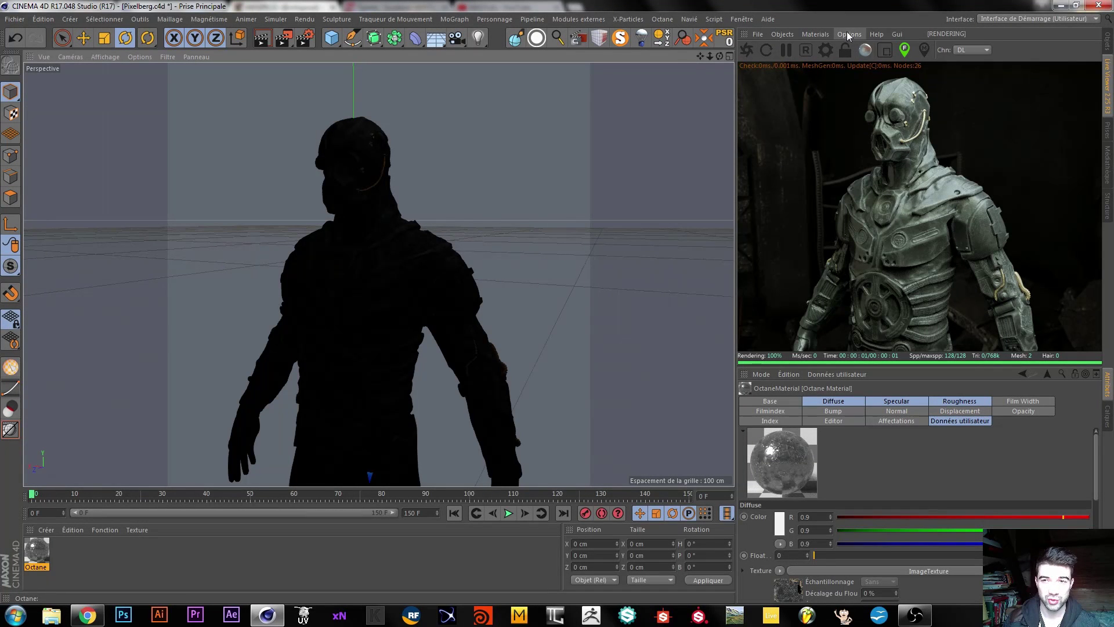
pyautogui.click(760, 32)
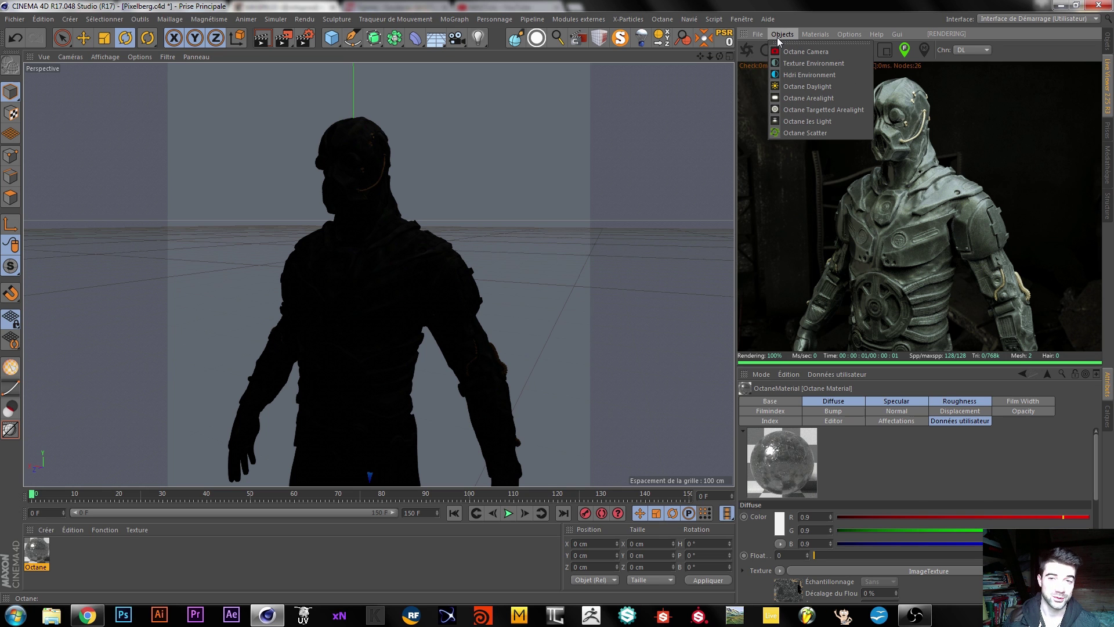
pyautogui.moveTo(801, 34)
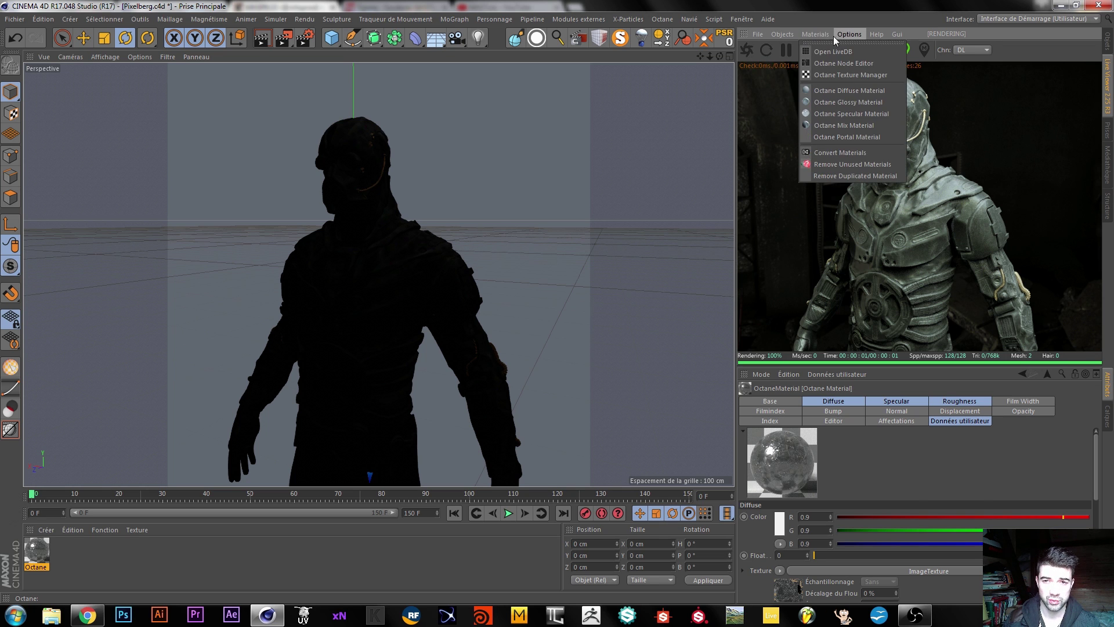
pyautogui.moveTo(893, 33)
pyautogui.click(1045, 54)
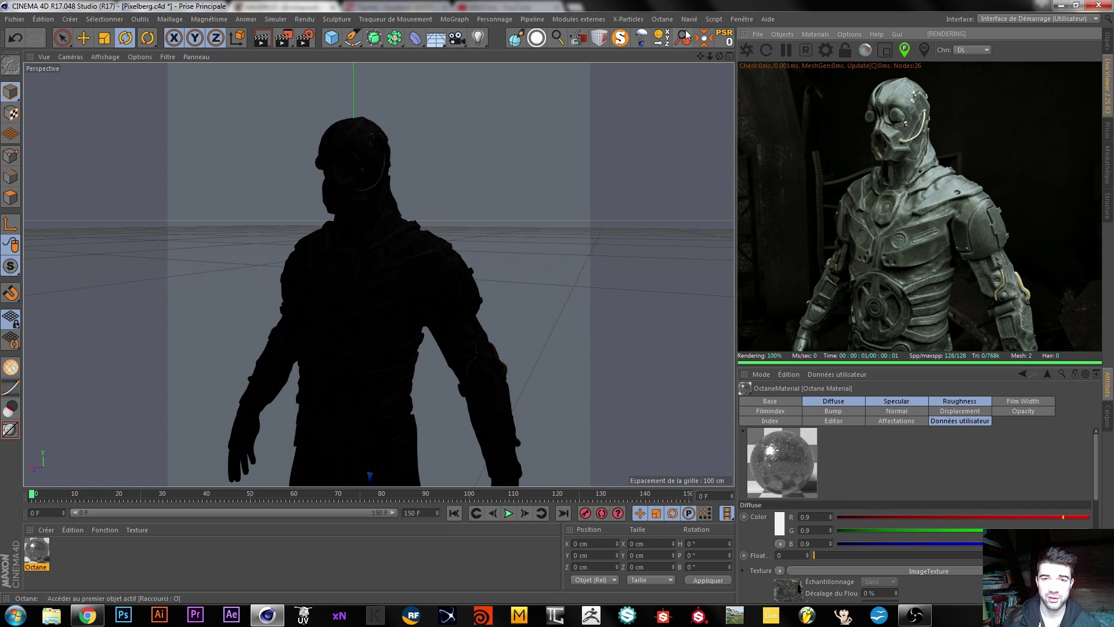
pyautogui.click(666, 21)
pyautogui.moveTo(592, 20)
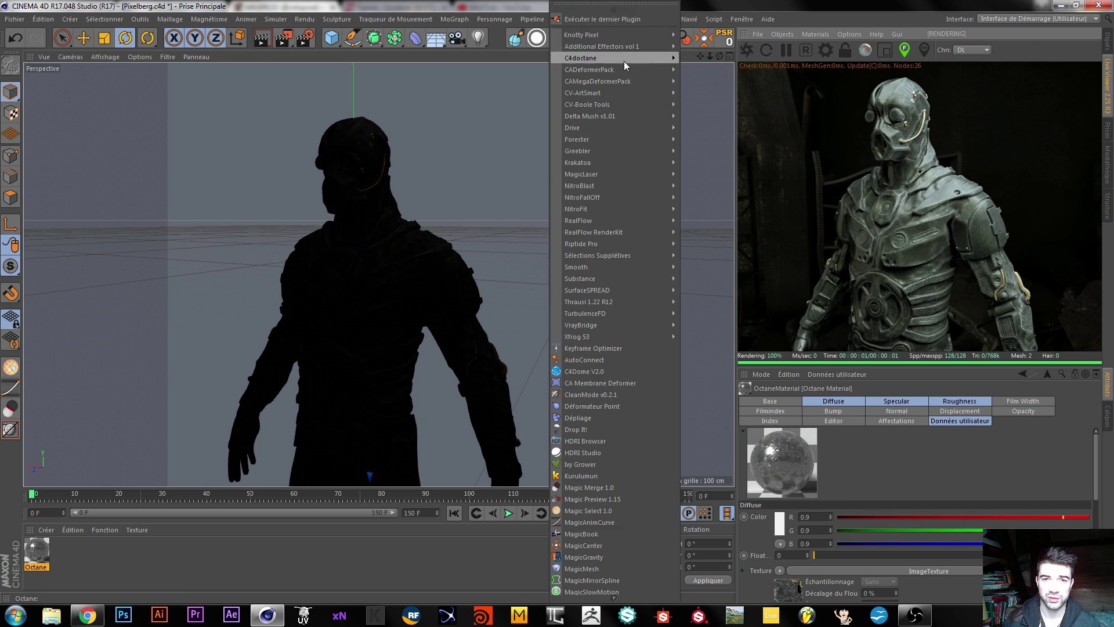
pyautogui.moveTo(649, 61)
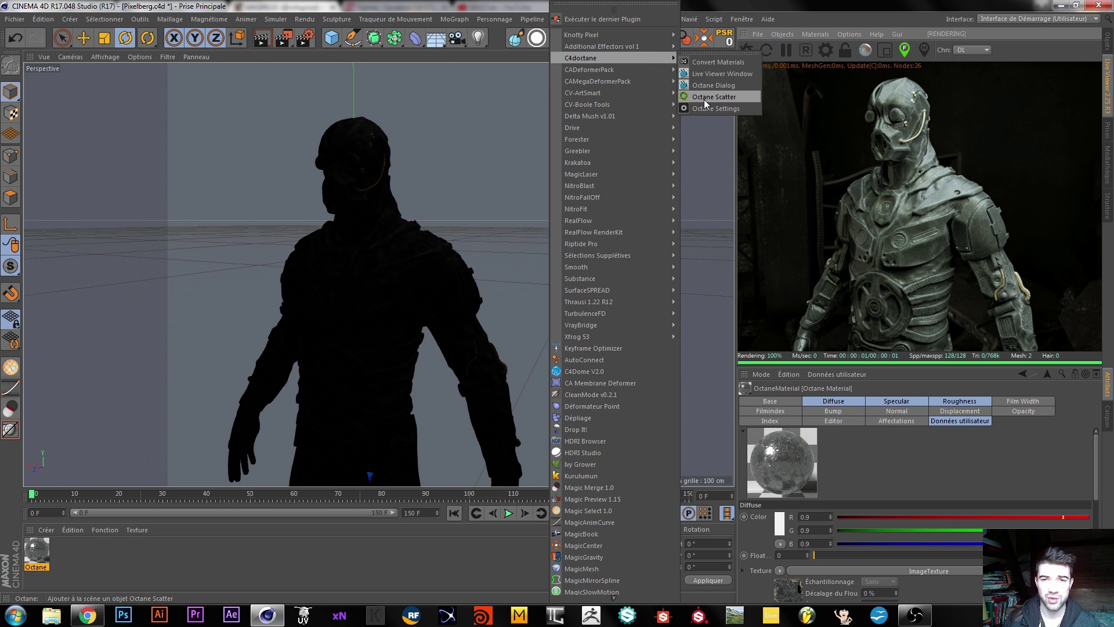
pyautogui.click(783, 212)
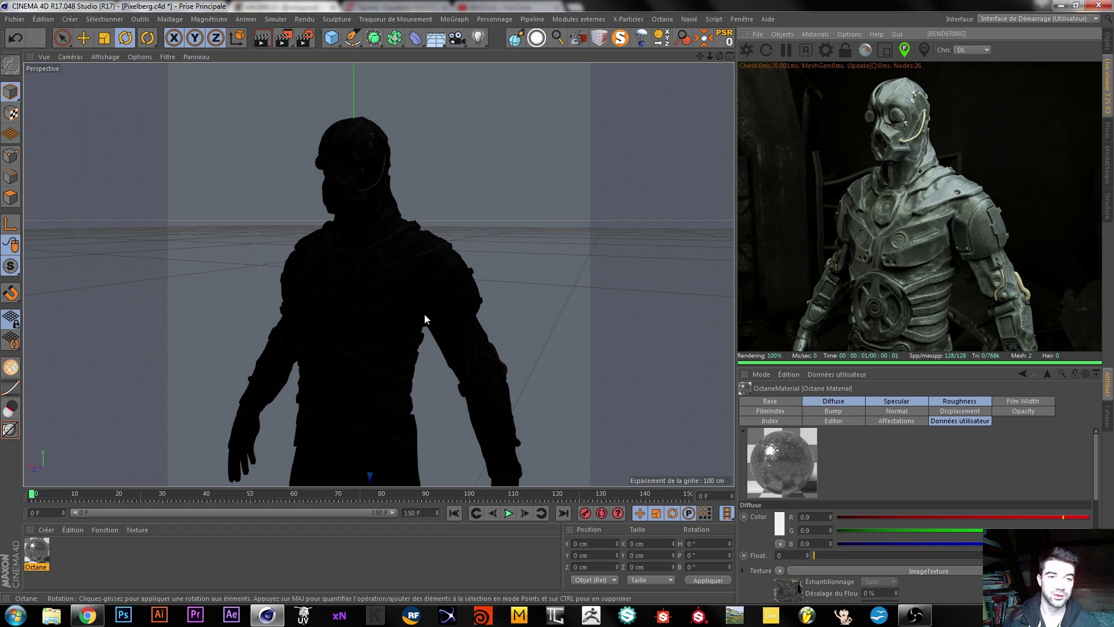
# Step: Switch to Chrome and look over the MHSTuts YouTube channel and the Motion Designers Community Facebook group
pyautogui.click(87, 615)
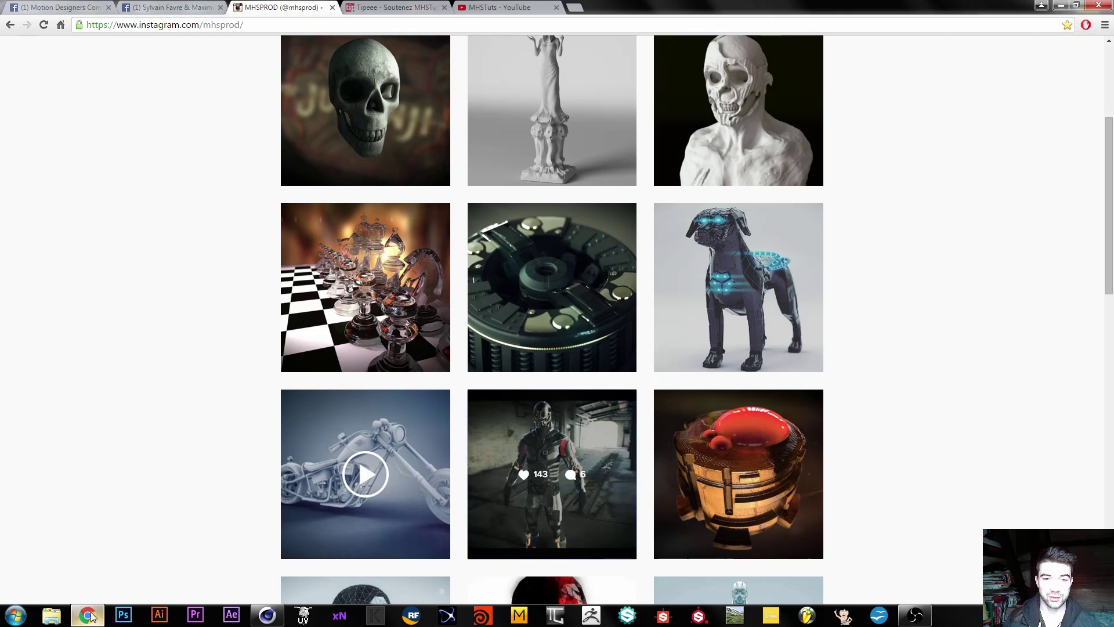
pyautogui.click(470, 7)
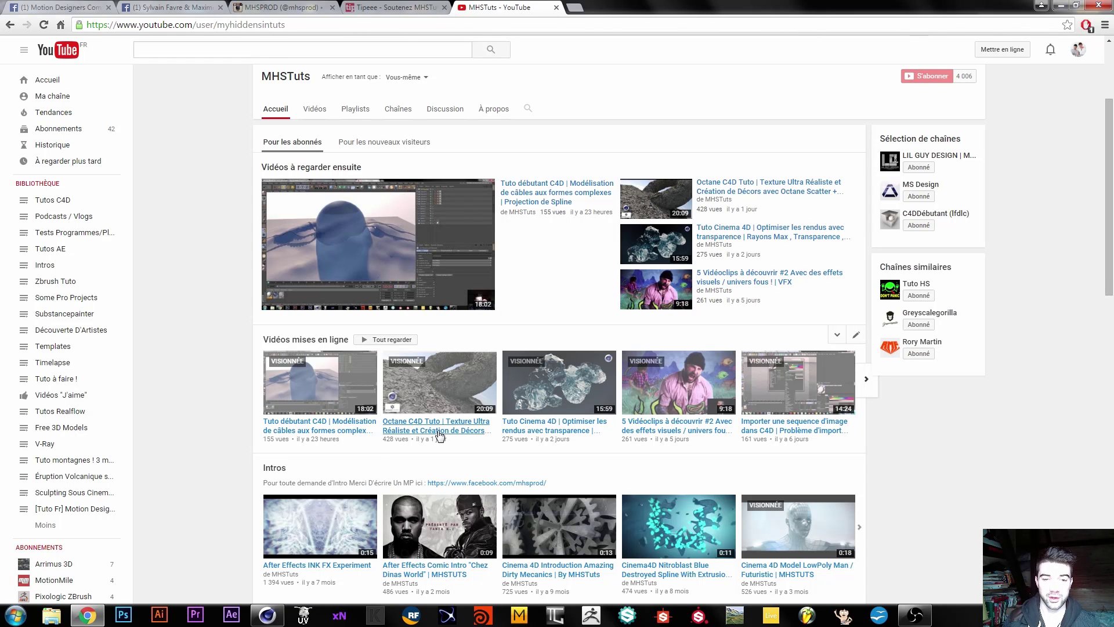
pyautogui.click(61, 7)
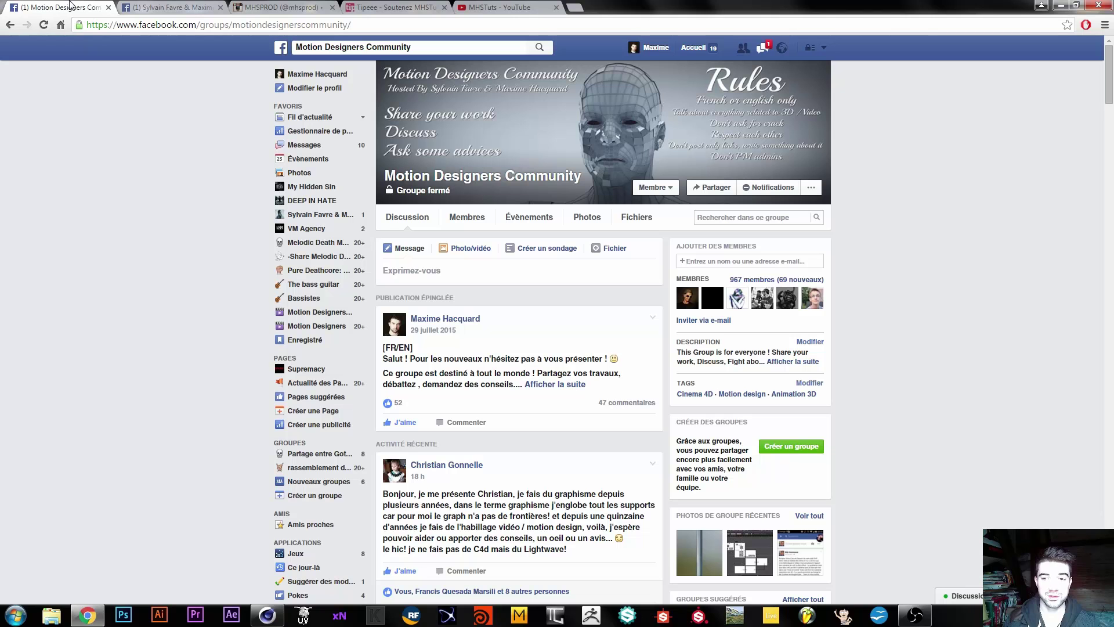
pyautogui.scroll(-4, 524, 333)
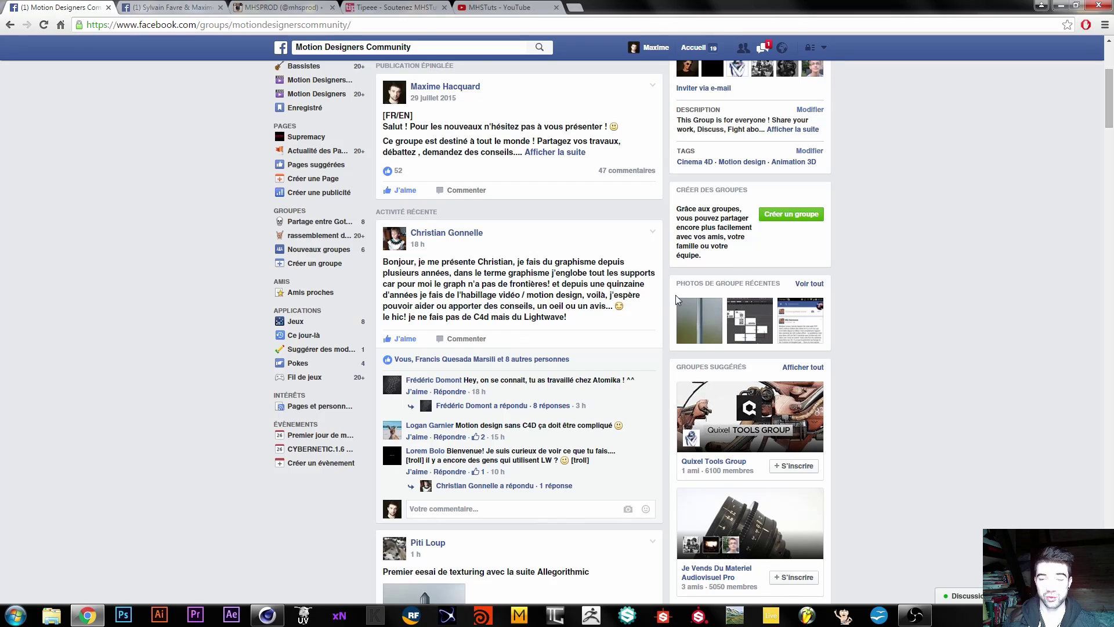
pyautogui.scroll(3, 677, 300)
pyautogui.scroll(-3, 472, 229)
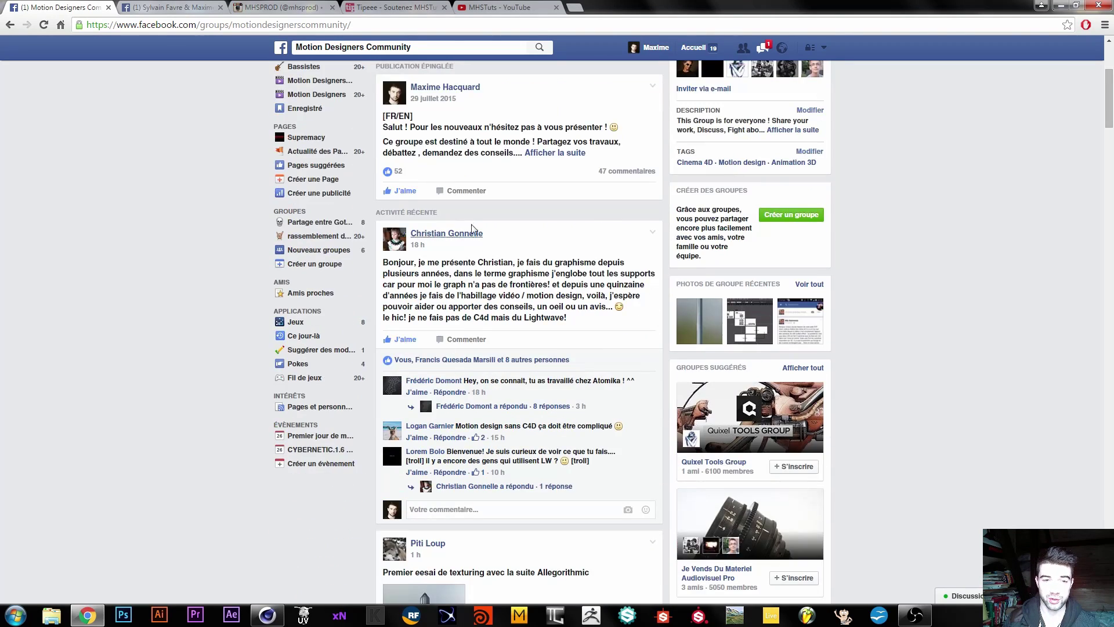
pyautogui.scroll(-3, 482, 228)
pyautogui.scroll(6, 554, 253)
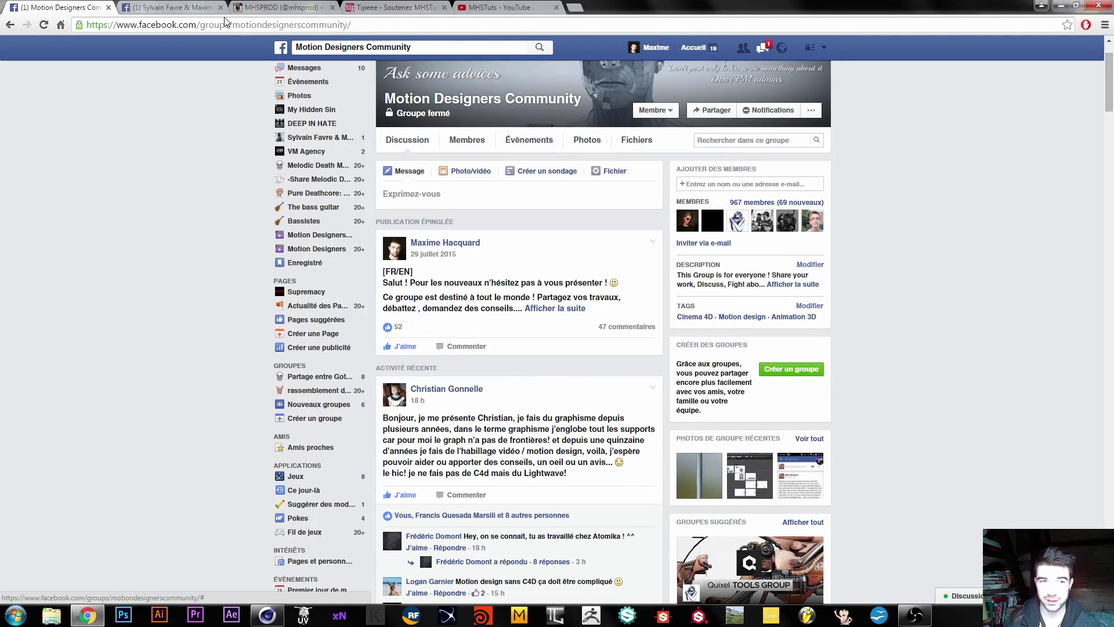
# Step: Browse the published renders and posts on the mhsprod Facebook page
pyautogui.click(174, 8)
pyautogui.scroll(-3, 206, 228)
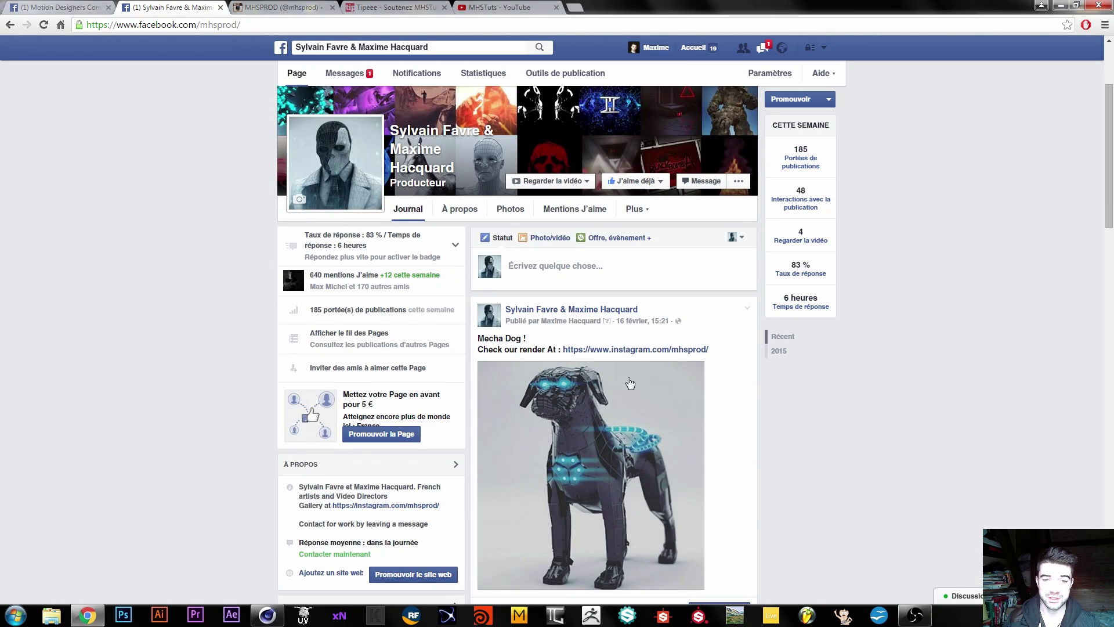
pyautogui.scroll(-10, 615, 348)
pyautogui.scroll(-12, 609, 309)
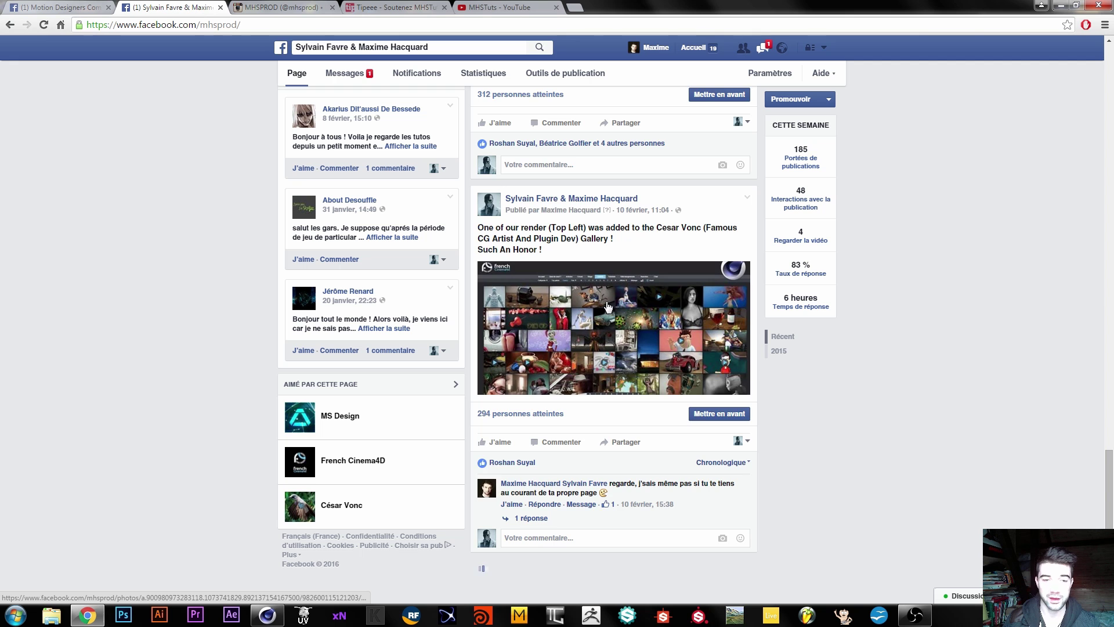
pyautogui.scroll(-8, 607, 299)
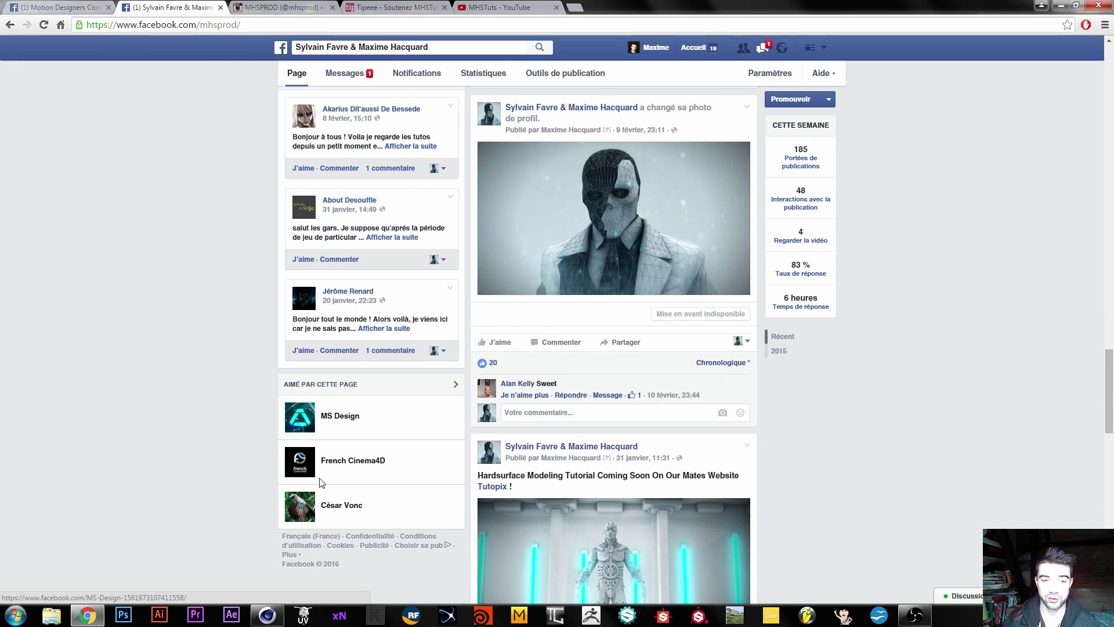
pyautogui.scroll(-7, 427, 355)
# Step: Browse the mhsprod Instagram gallery and view the MHSTuts Tipeee page
pyautogui.click(270, 7)
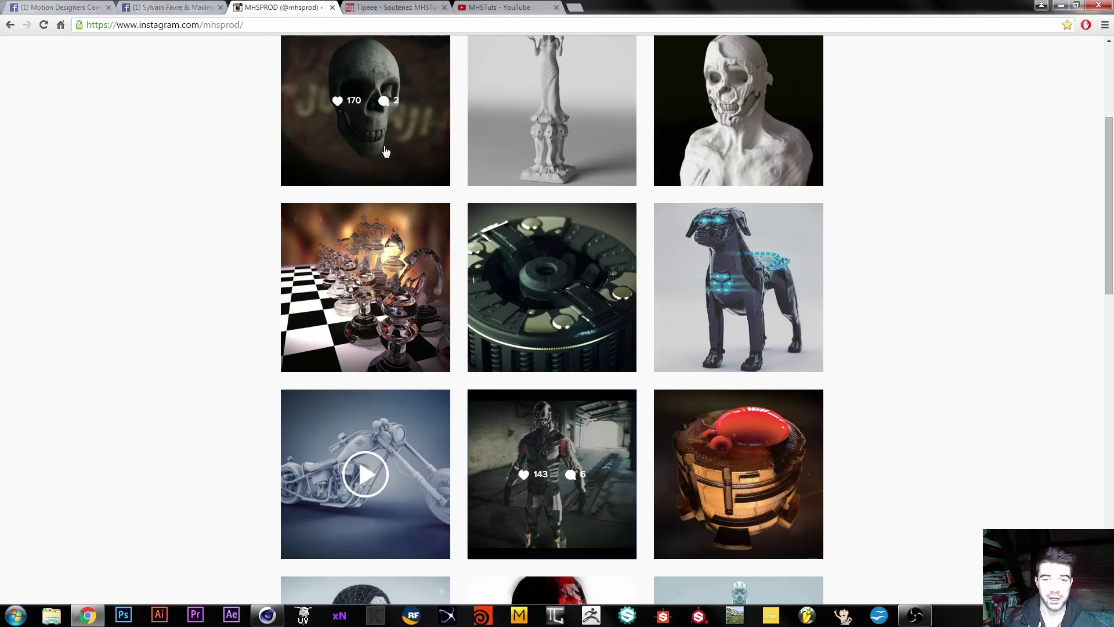
pyautogui.scroll(4, 206, 207)
pyautogui.scroll(-7, 664, 400)
pyautogui.scroll(-12, 665, 400)
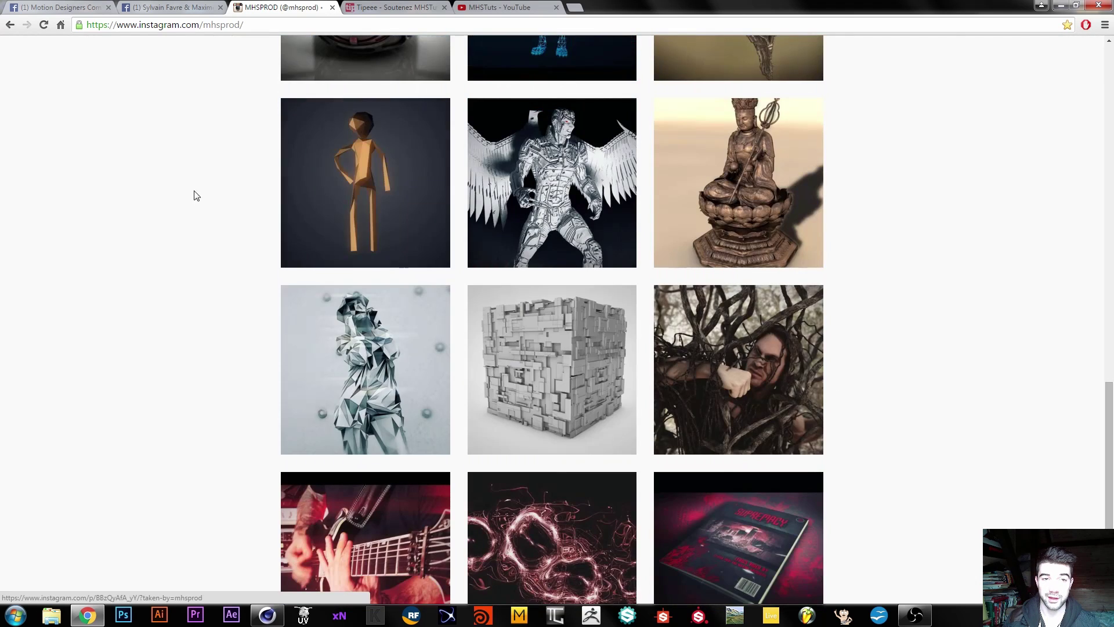
pyautogui.click(393, 7)
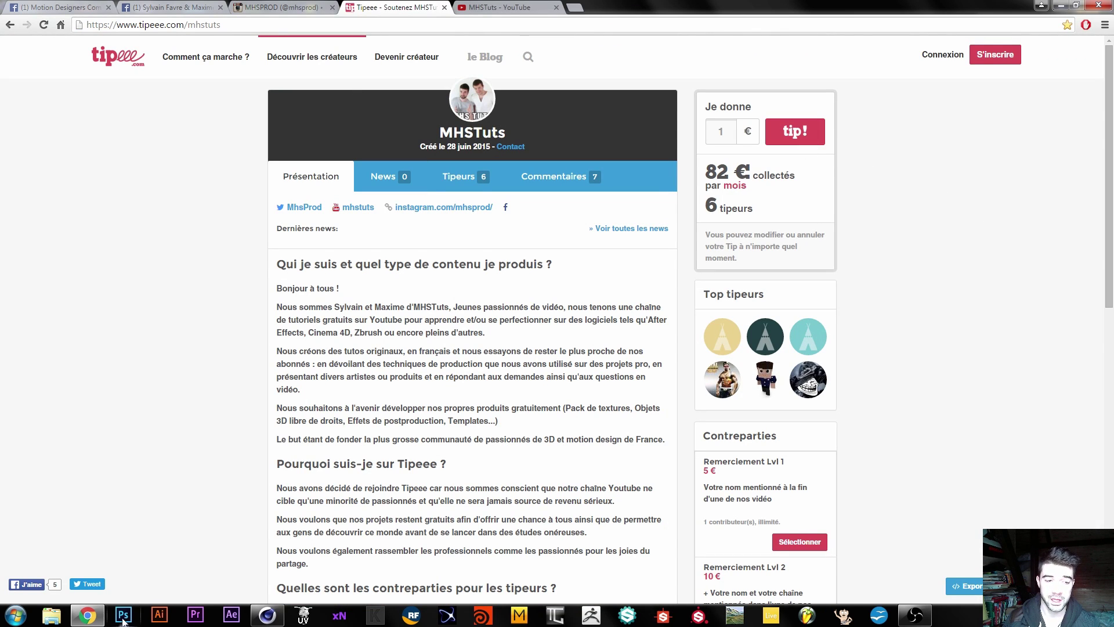
pyautogui.click(87, 612)
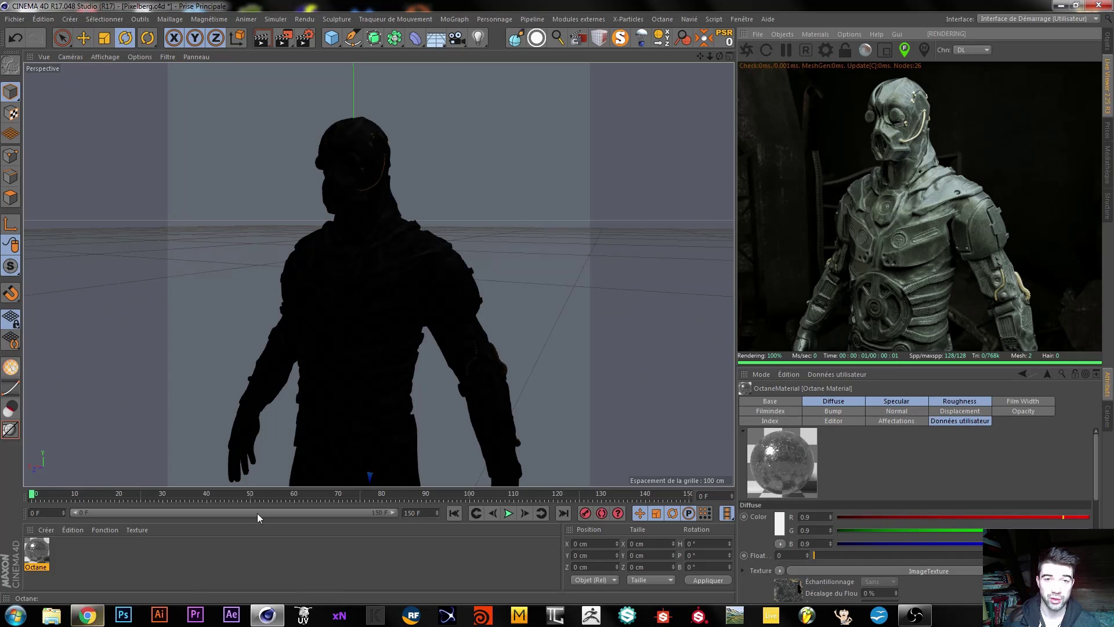
# Step: View the MHSTuts YouTube channel's banner and its Tipeee donation page, and return to Cinema 4D
pyautogui.click(87, 612)
pyautogui.click(483, 7)
pyautogui.scroll(3, 476, 162)
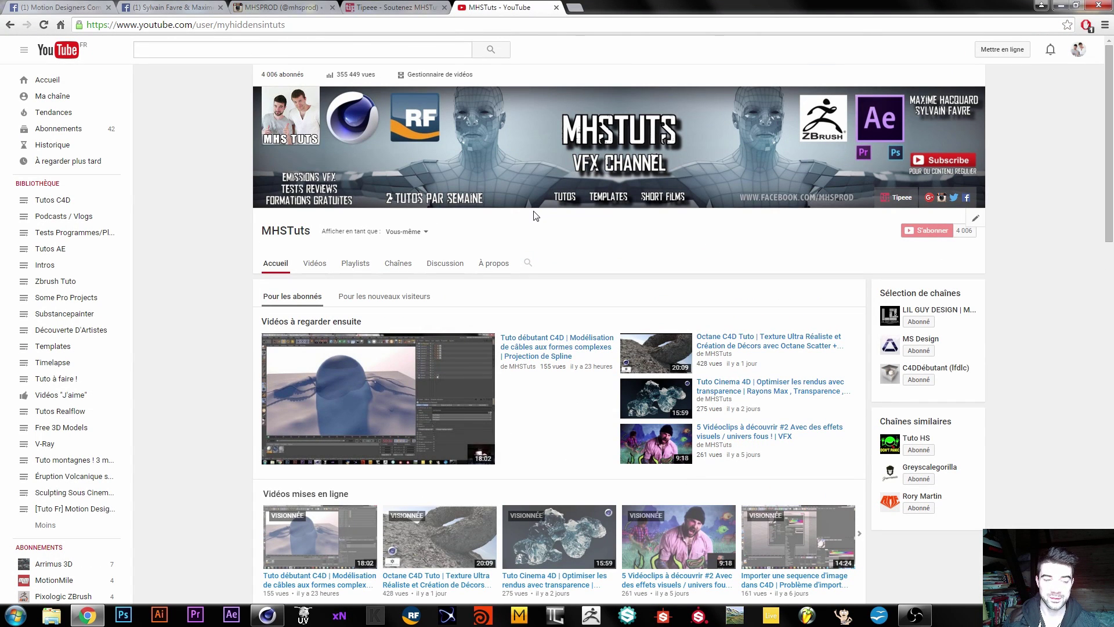
pyautogui.click(377, 7)
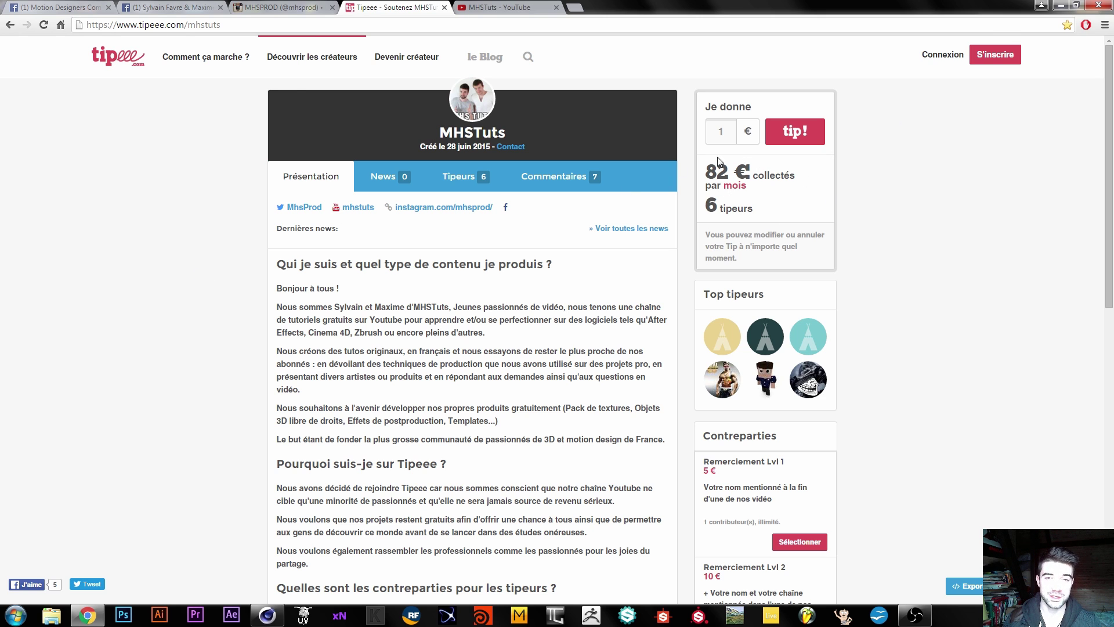
pyautogui.click(476, 7)
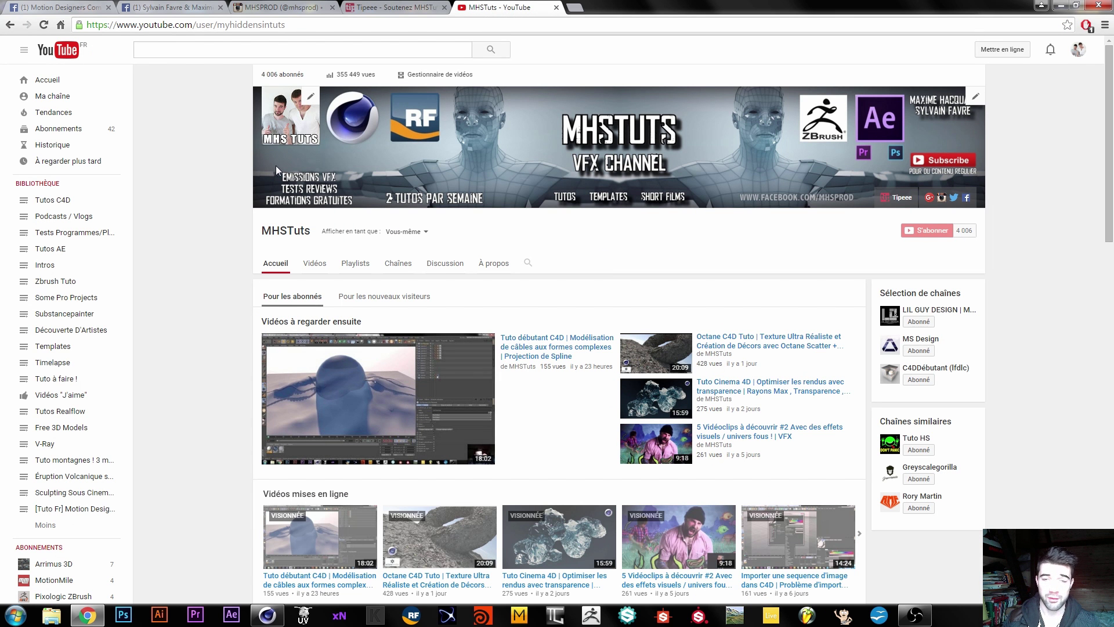
pyautogui.click(267, 615)
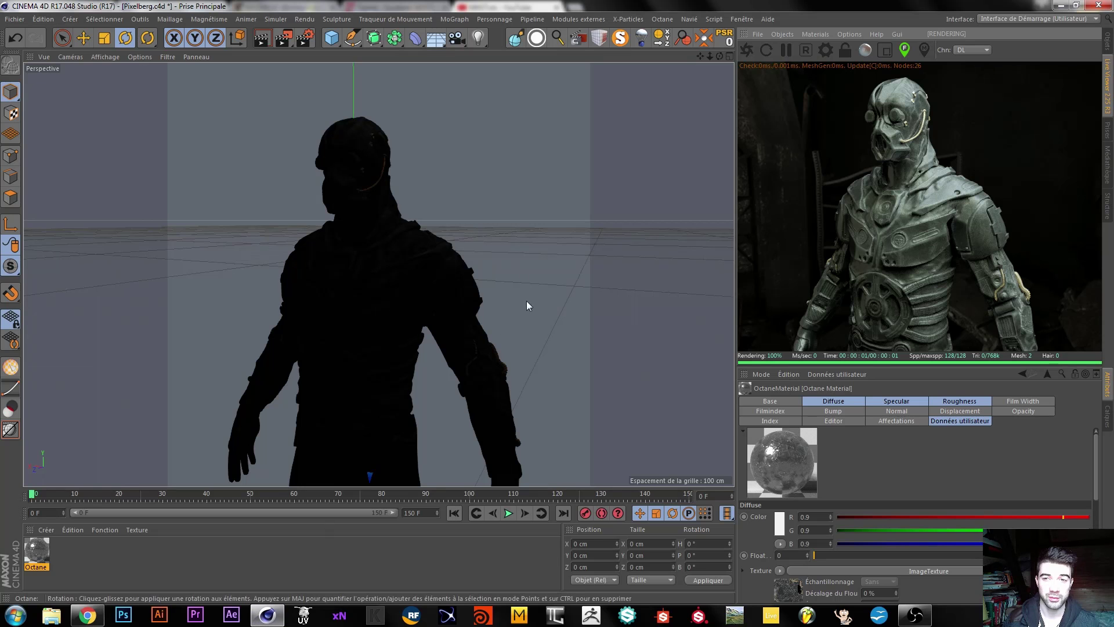
pyautogui.keyDown('alt'); pyautogui.moveTo(387, 235); pyautogui.dragTo(406, 261); pyautogui.keyUp('alt')
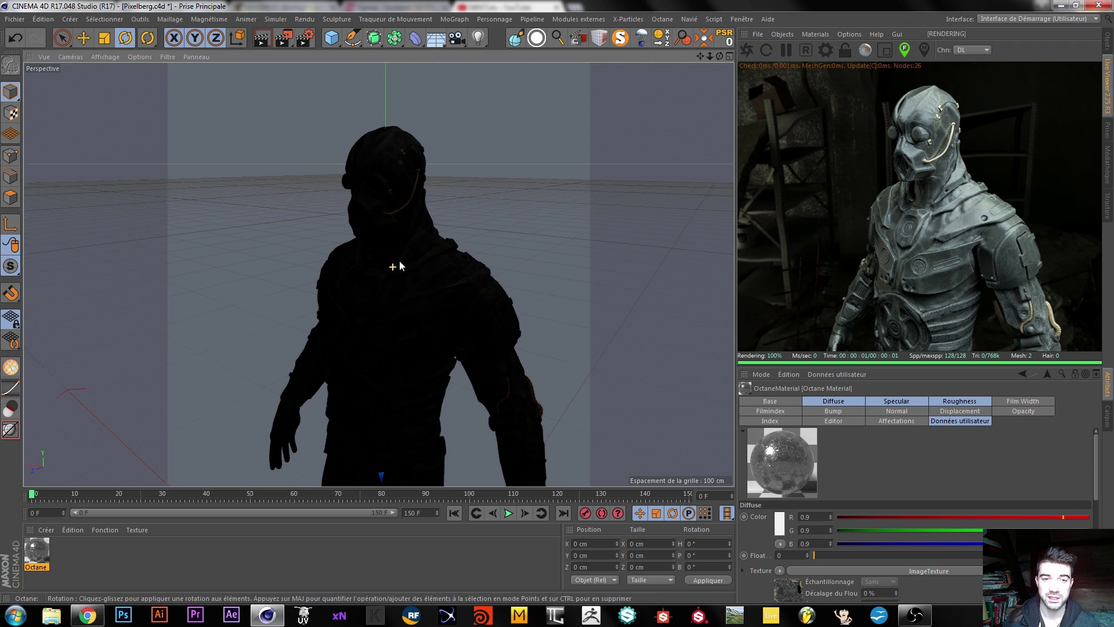
pyautogui.keyDown('alt'); pyautogui.moveTo(399, 260); pyautogui.dragTo(423, 240); pyautogui.keyUp('alt')
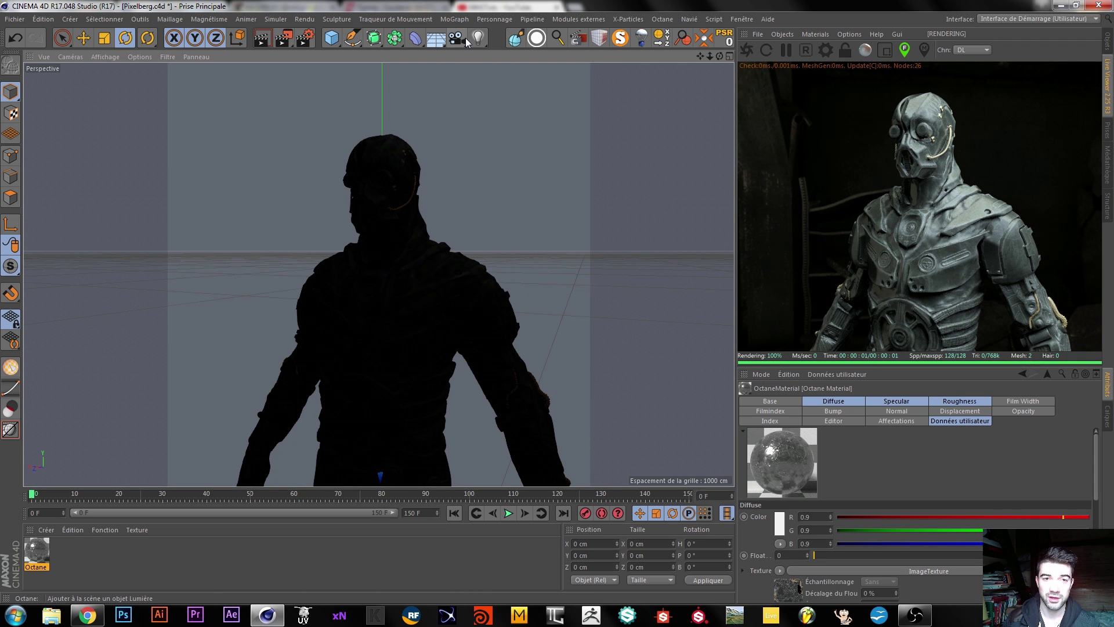